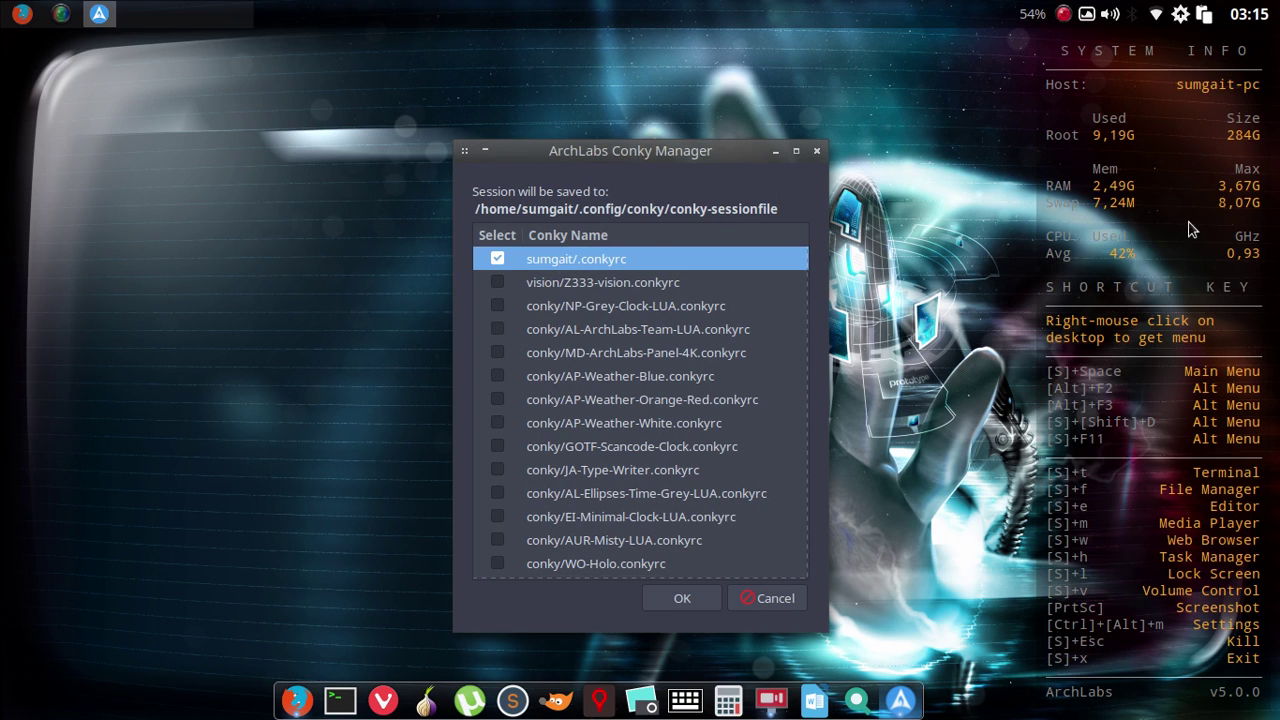
Deselect the active .conkyrc entry in the conky list and confirm killing all running conkys.
scroll(702, 377, down, 2)
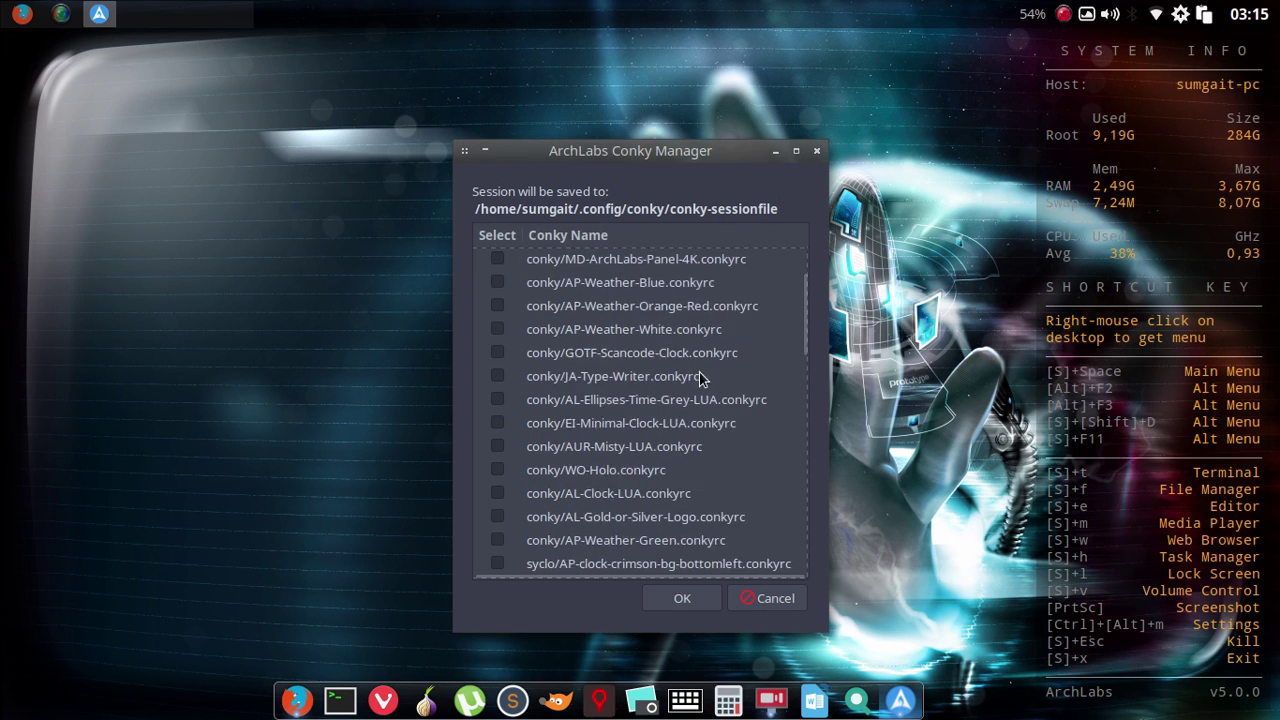
scroll(666, 397, up, 2)
scroll(620, 430, down, 5)
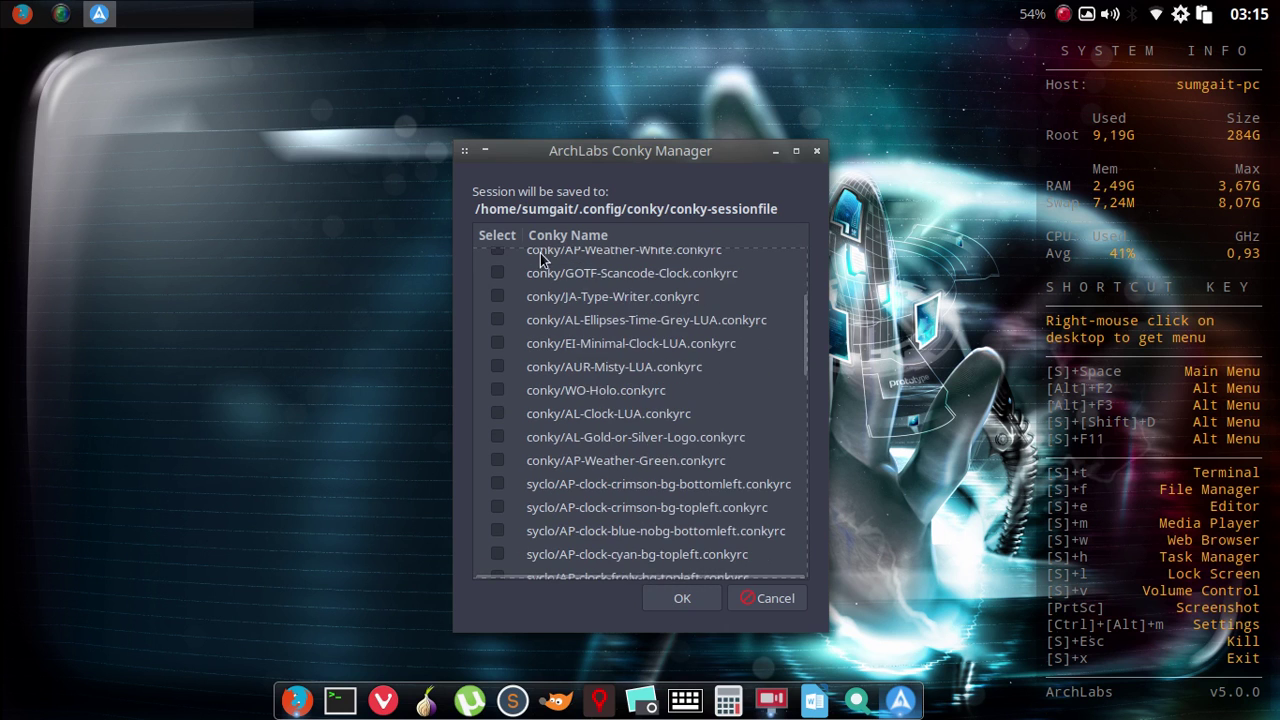
scroll(576, 450, down, 8)
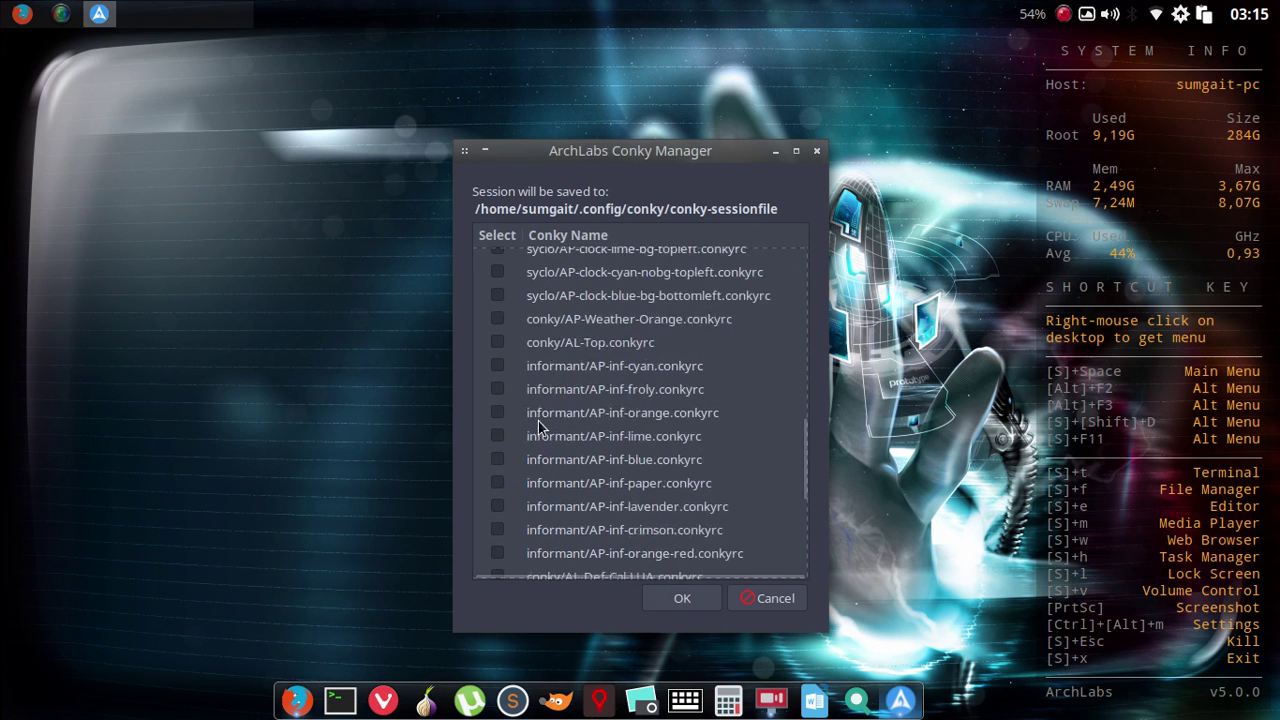
scroll(679, 533, down, 1)
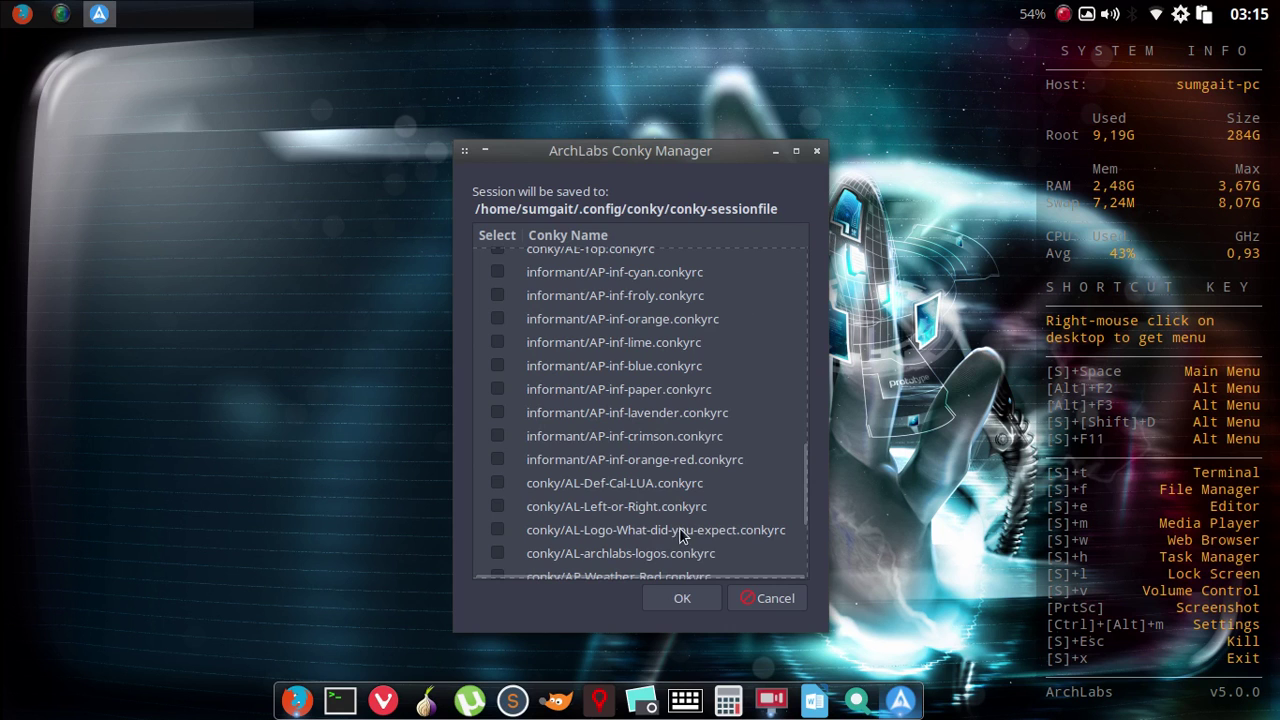
click(683, 598)
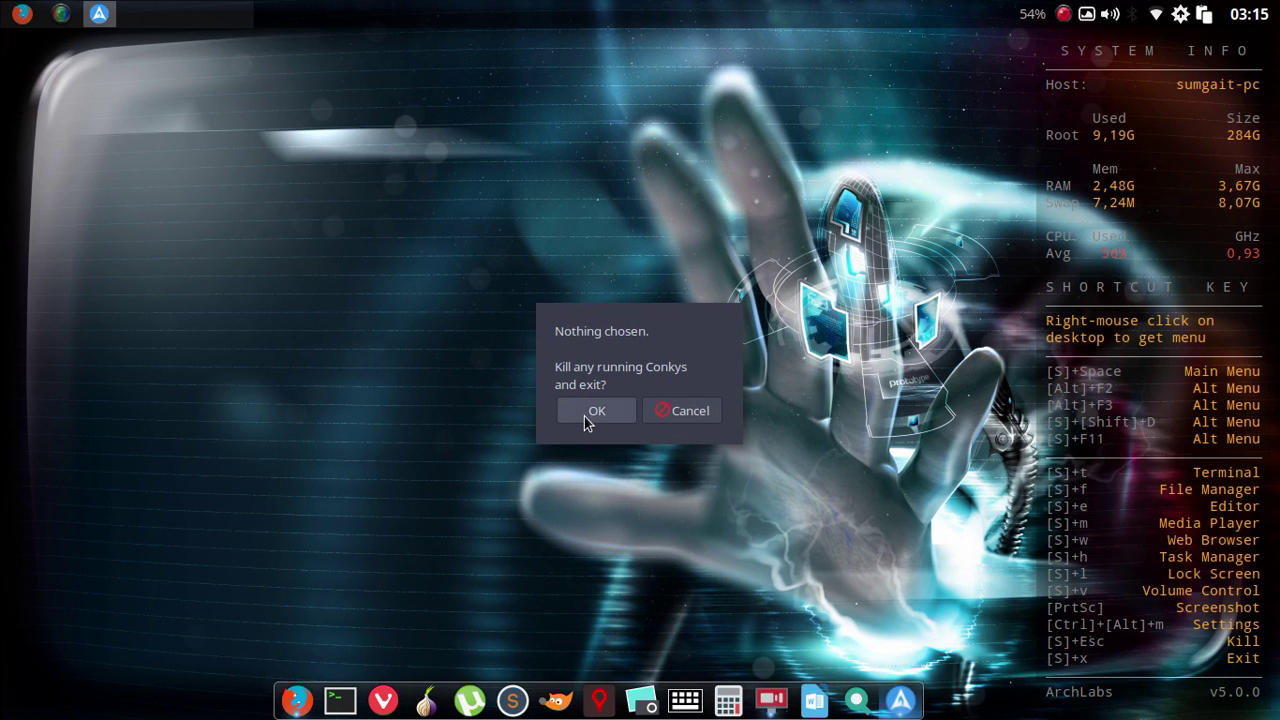
click(590, 412)
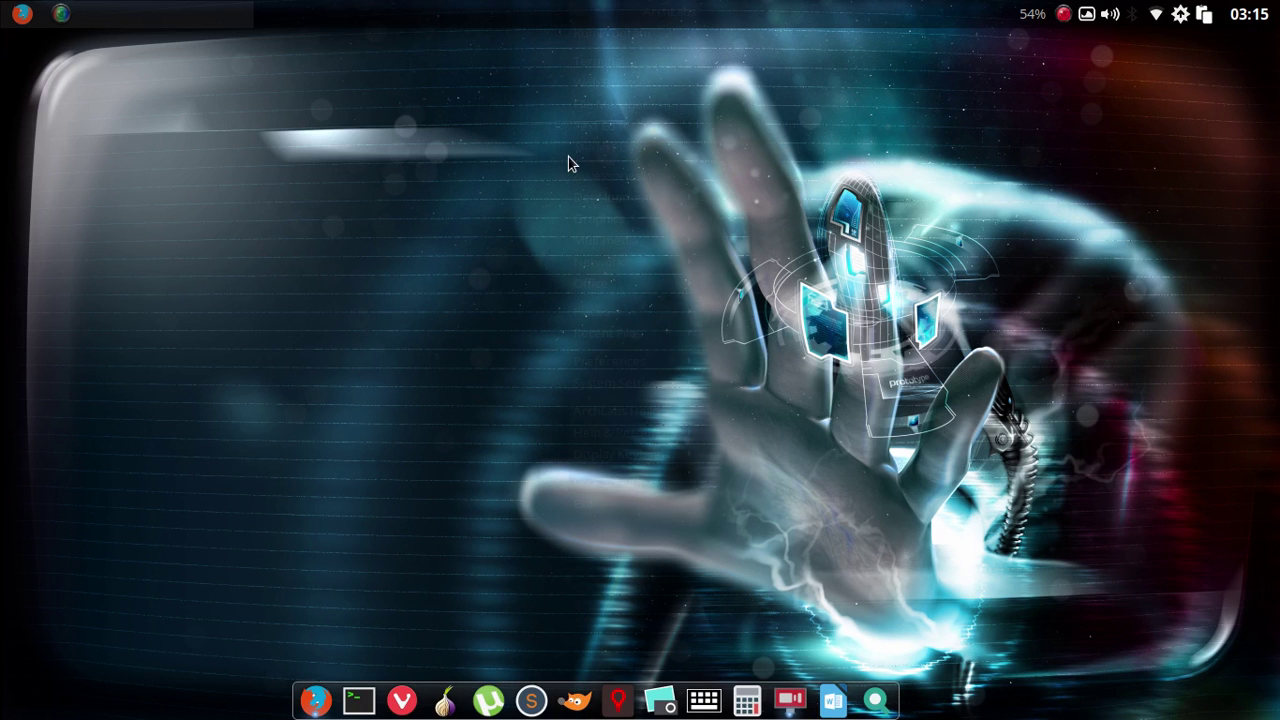
Open the Conky Chooser again and enable the harfo/ET-Harfo-Blue.conkyrc conky on the desktop.
right_click(568, 20)
mouse_move(645, 361)
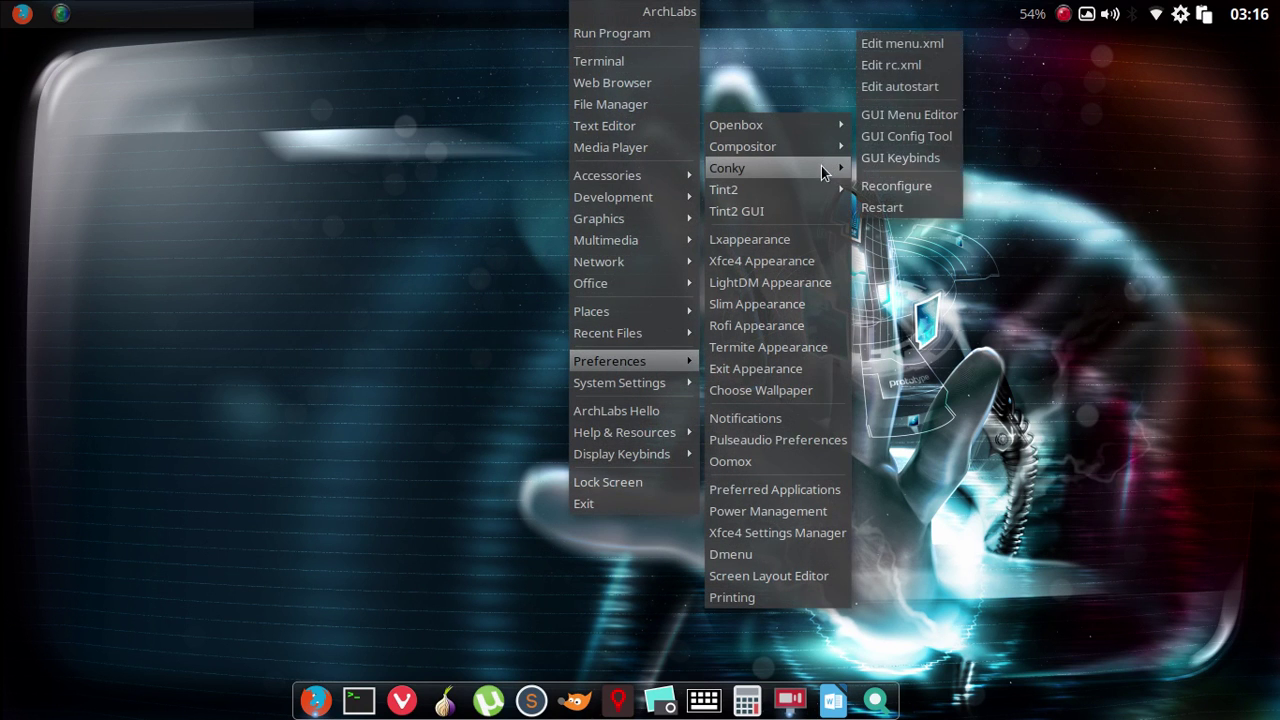
mouse_move(829, 168)
click(928, 101)
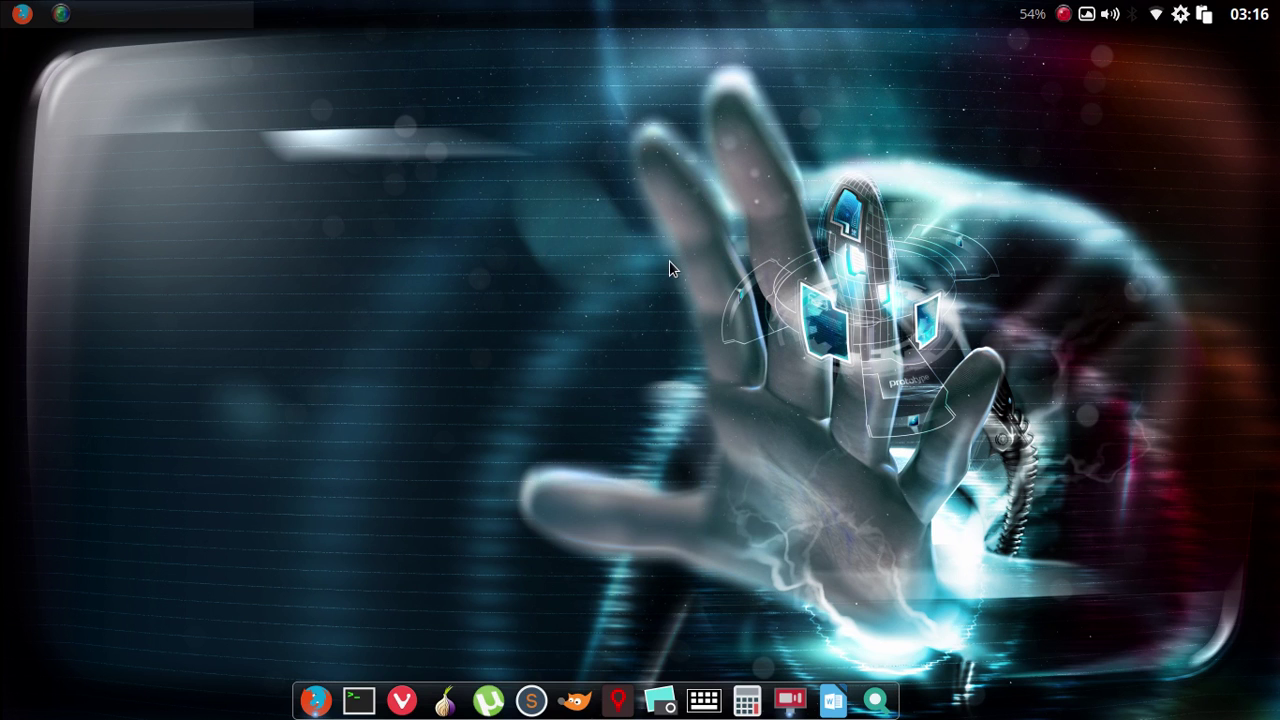
scroll(530, 345, down, 2)
scroll(530, 345, down, 15)
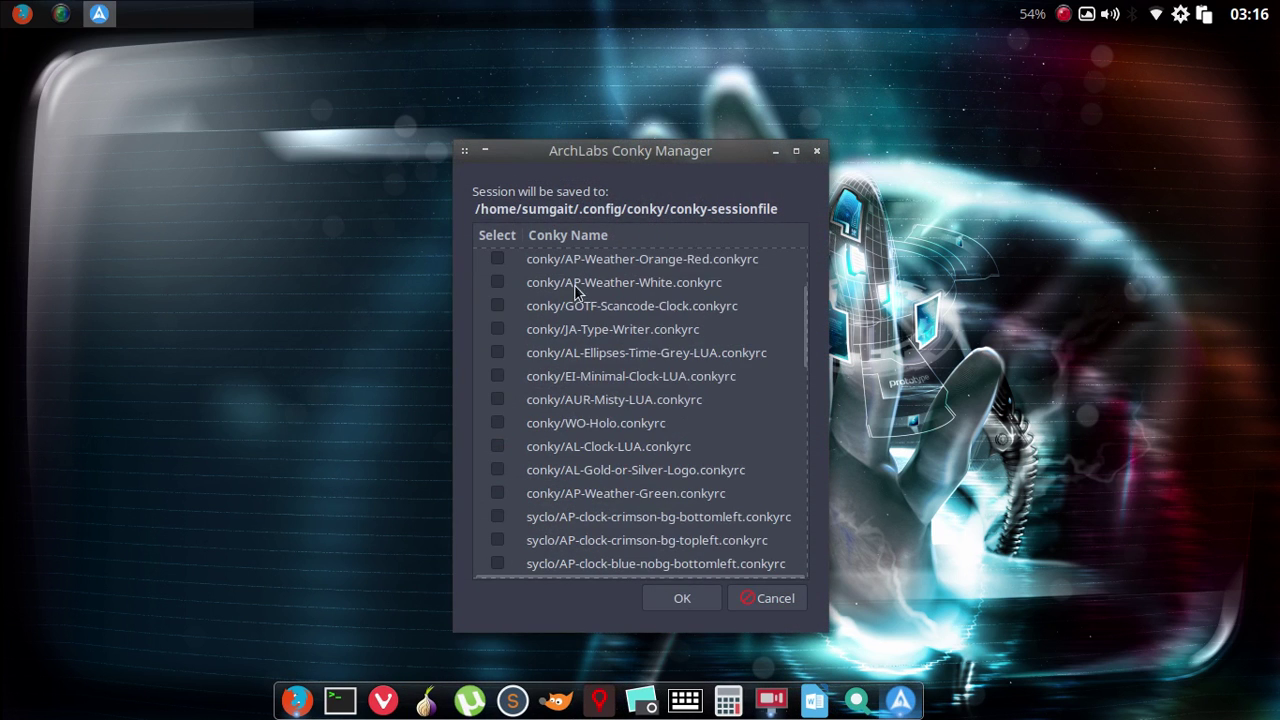
scroll(569, 379, down, 4)
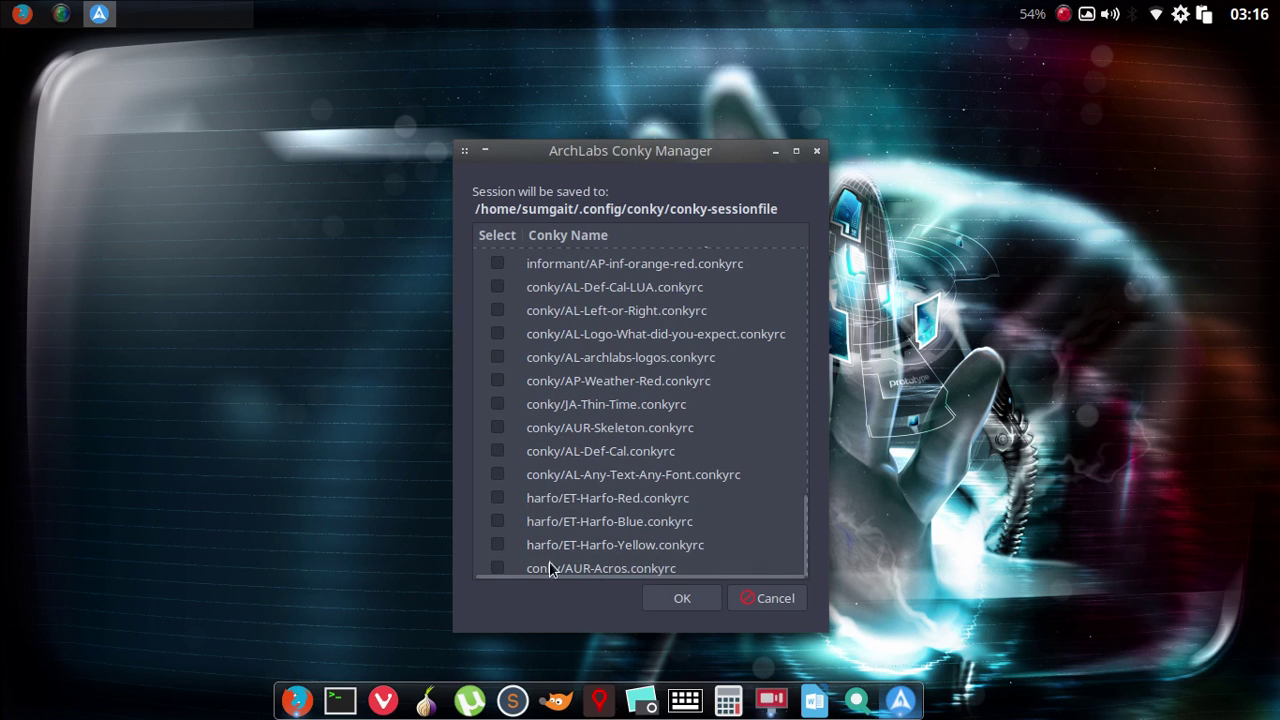
click(546, 521)
click(497, 521)
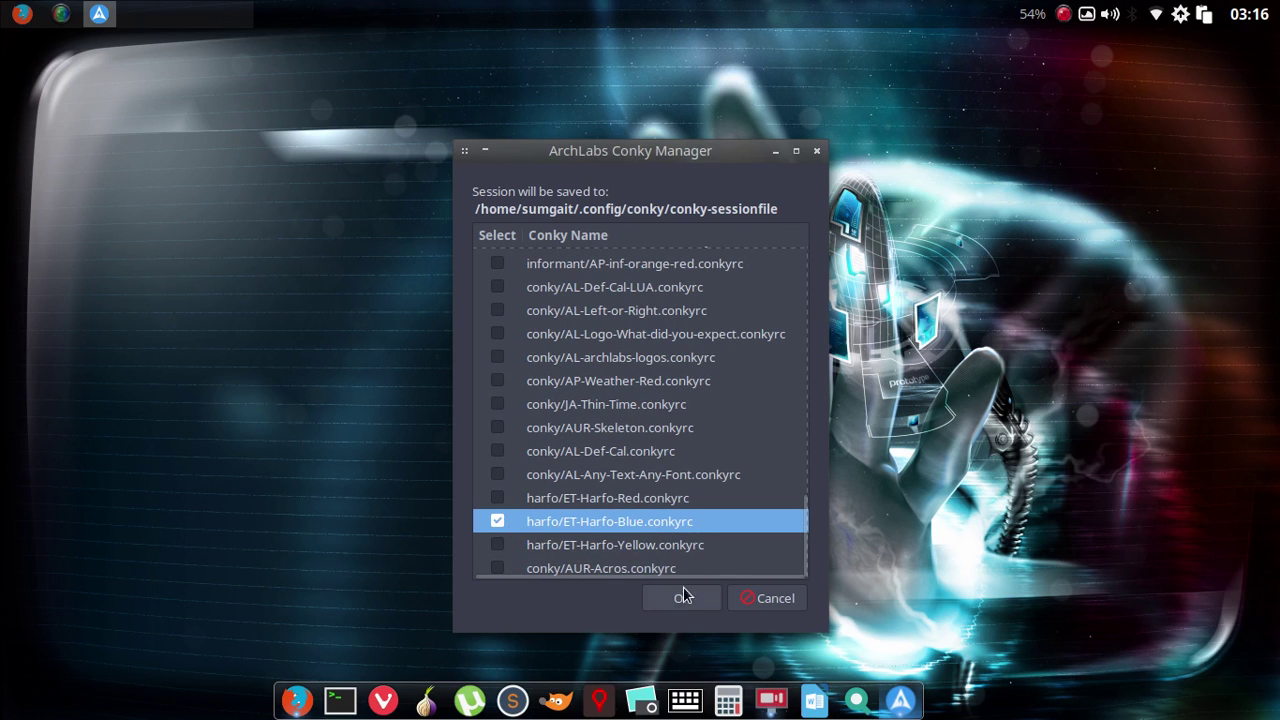
click(683, 590)
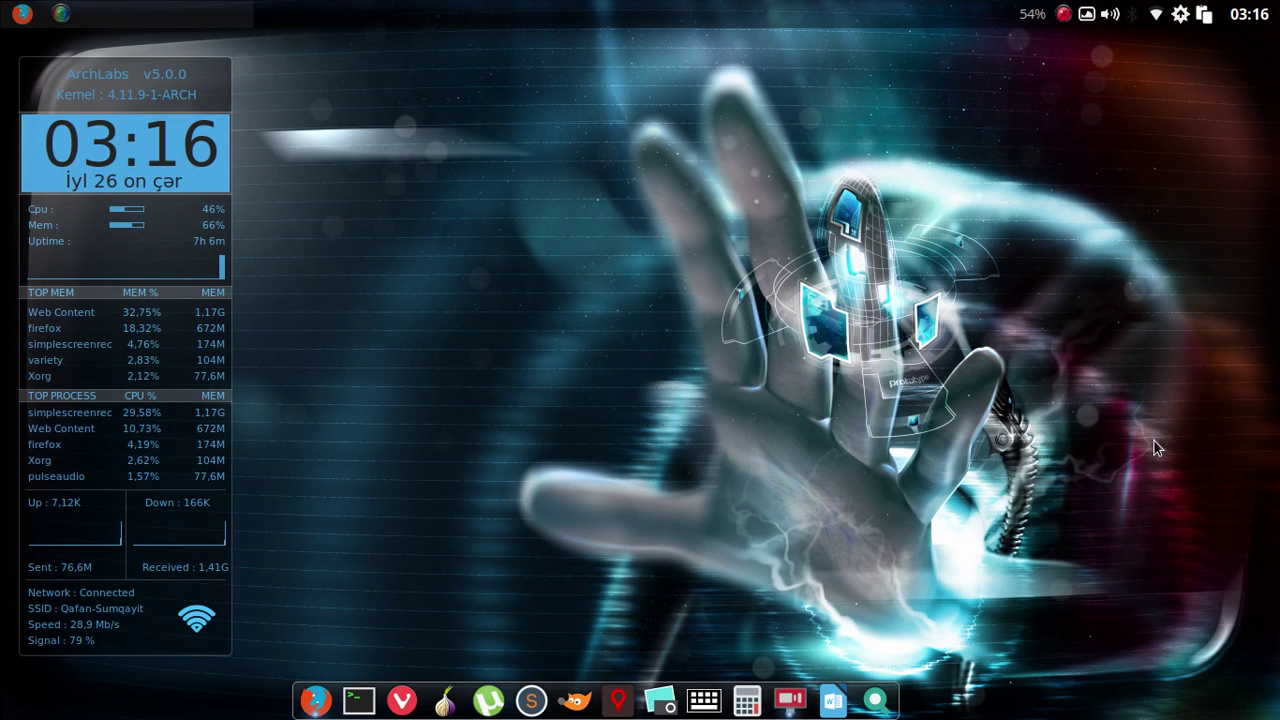
Open the file manager from the desktop's application menu.
right_click(568, 4)
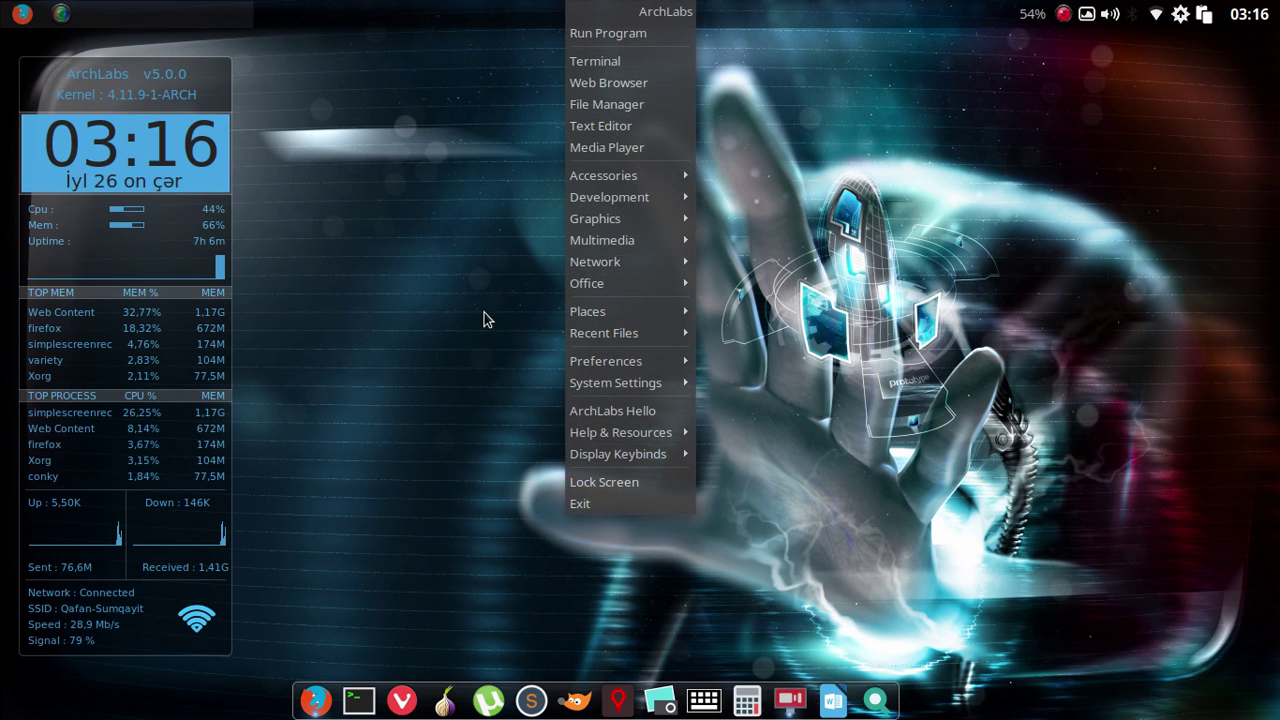
click(383, 163)
right_click(391, 137)
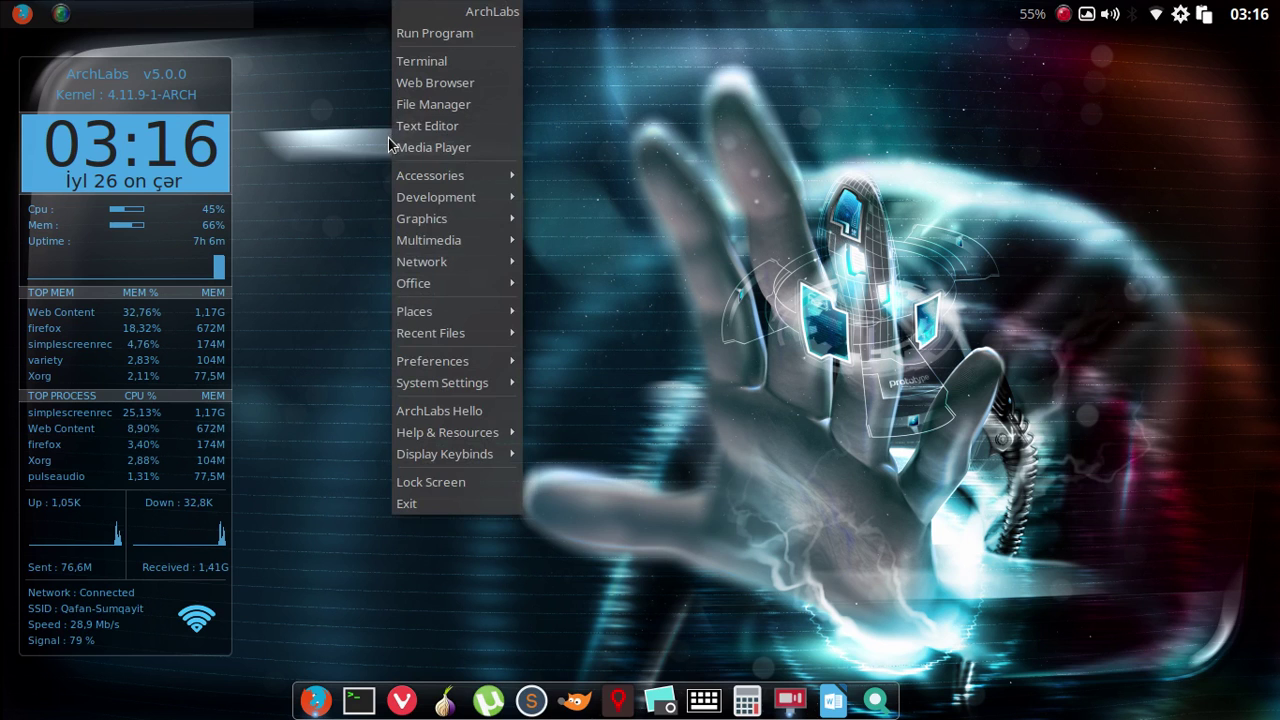
click(357, 112)
right_click(358, 100)
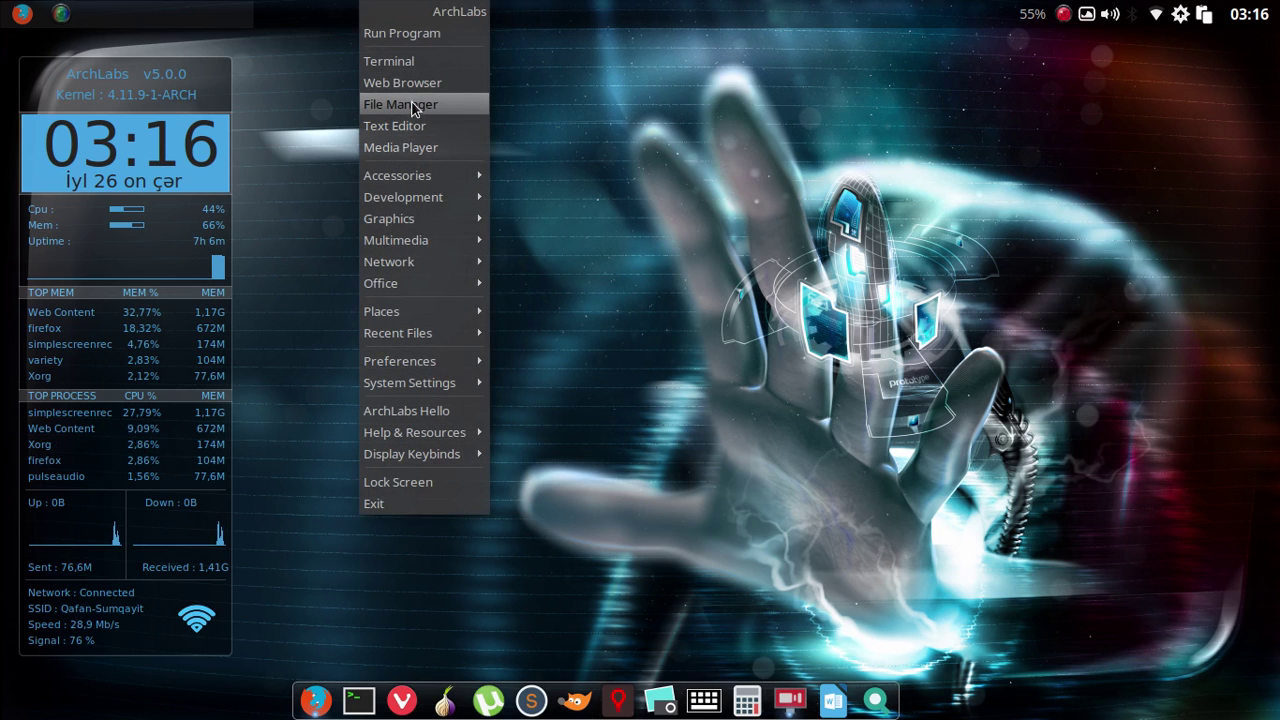
click(413, 106)
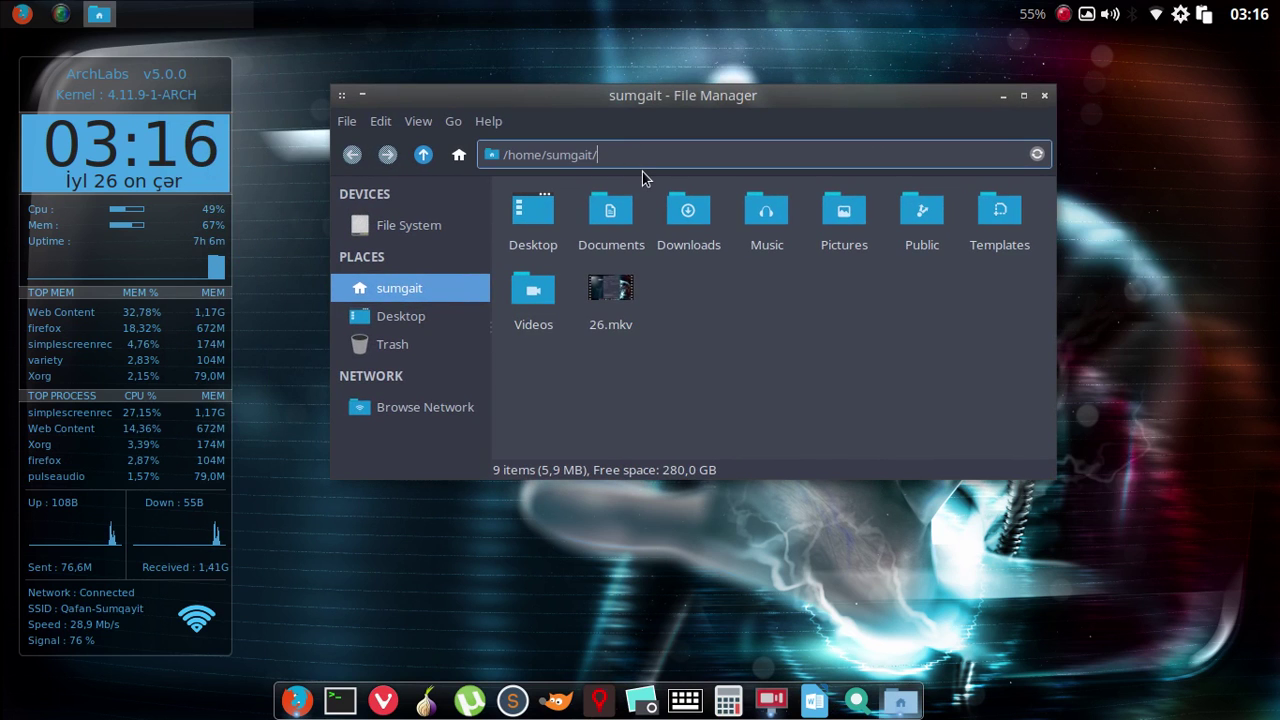
Go to the conky folder inside the home directory's hidden .config folder.
text(.con)
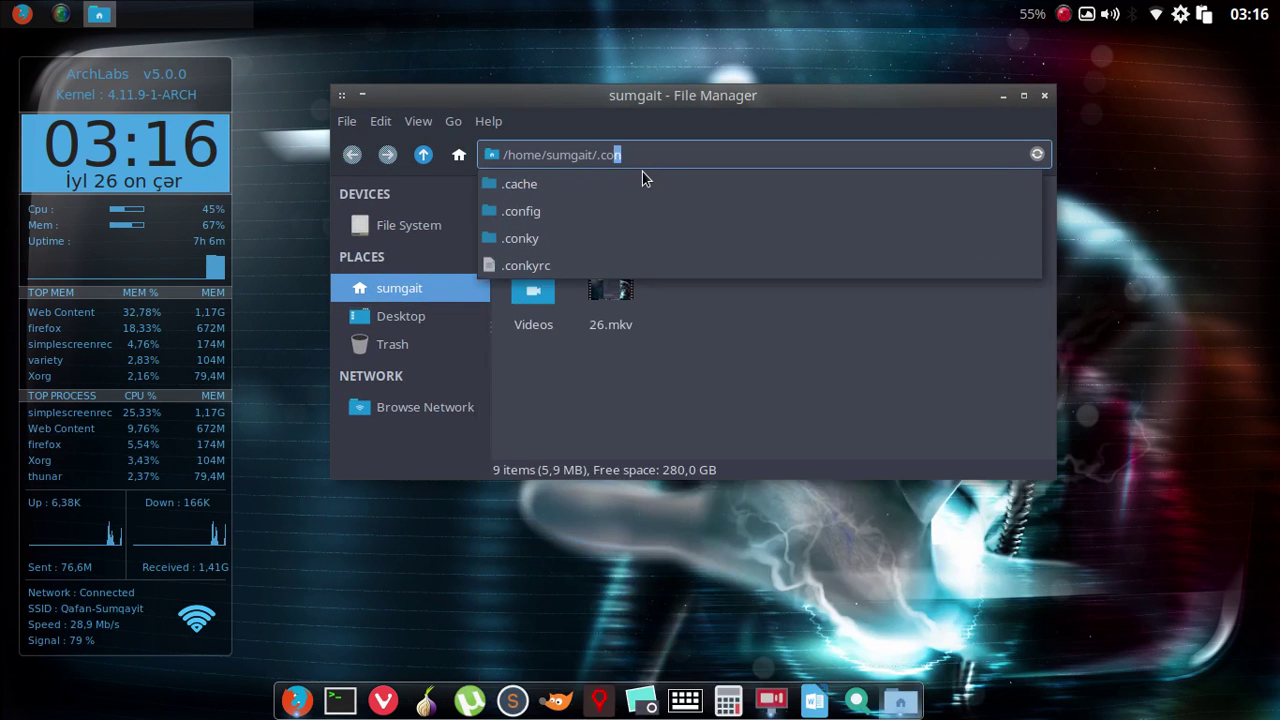
click(543, 183)
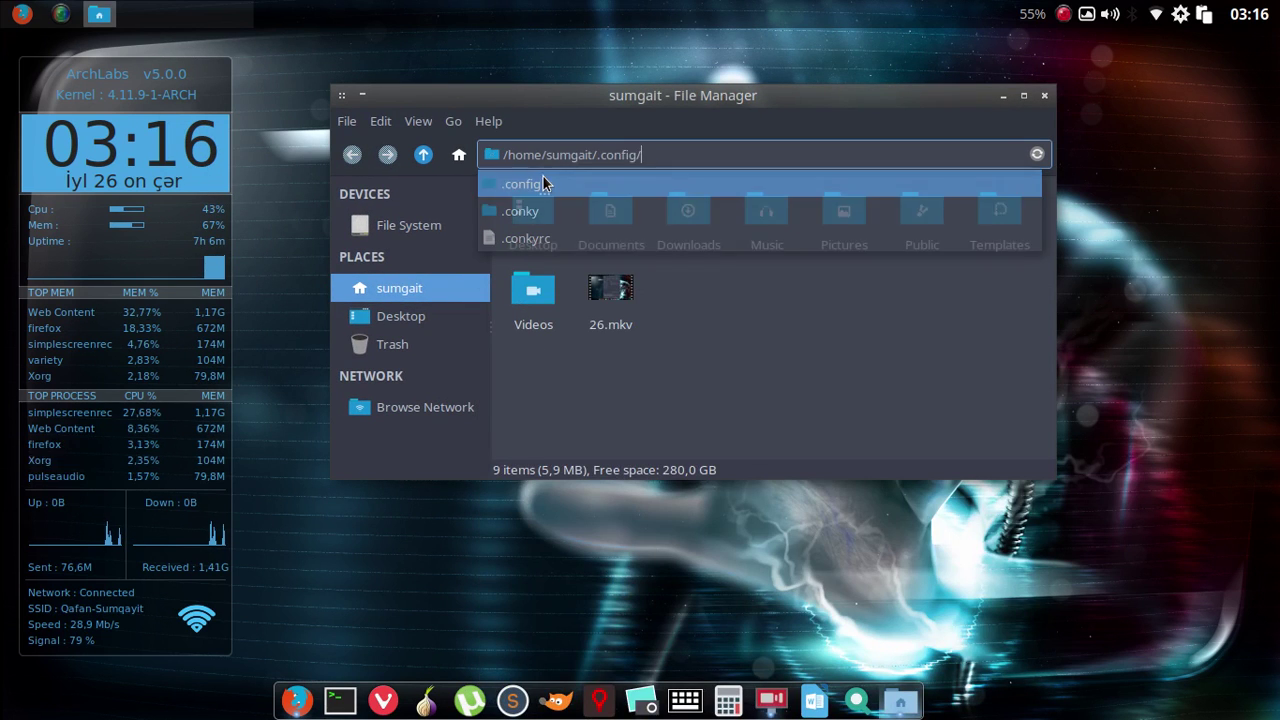
key(Return)
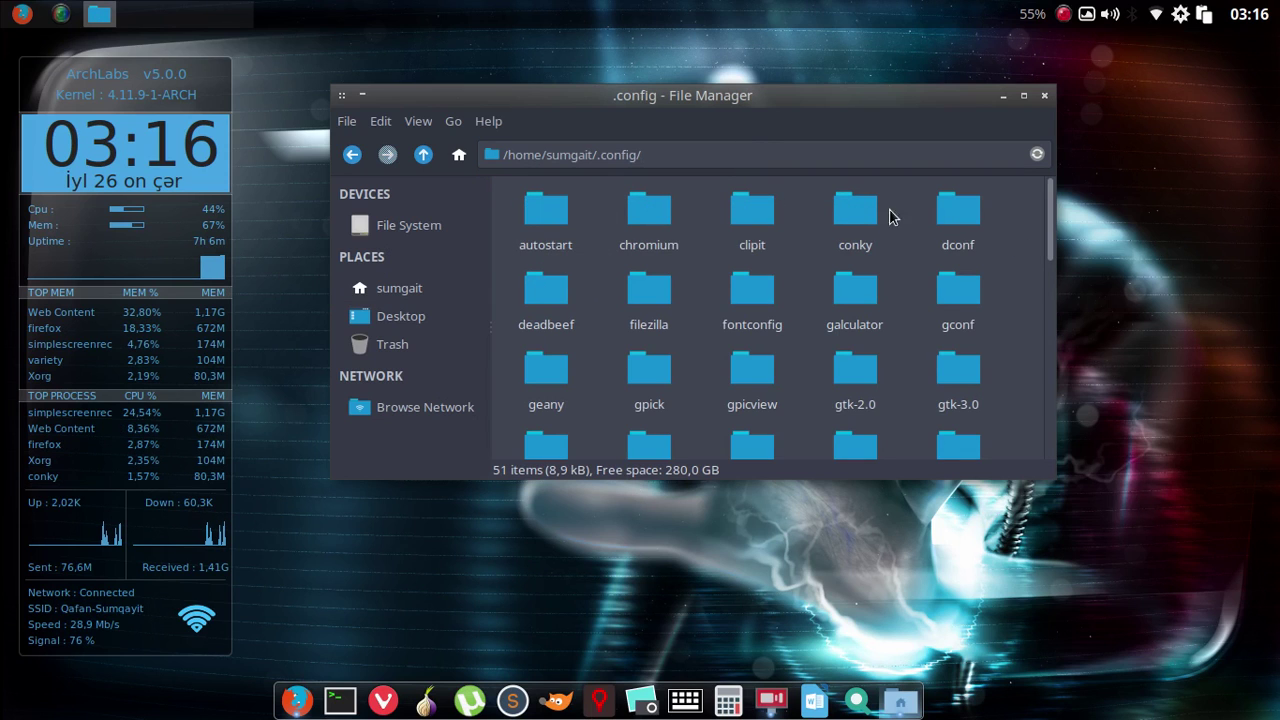
click(850, 224)
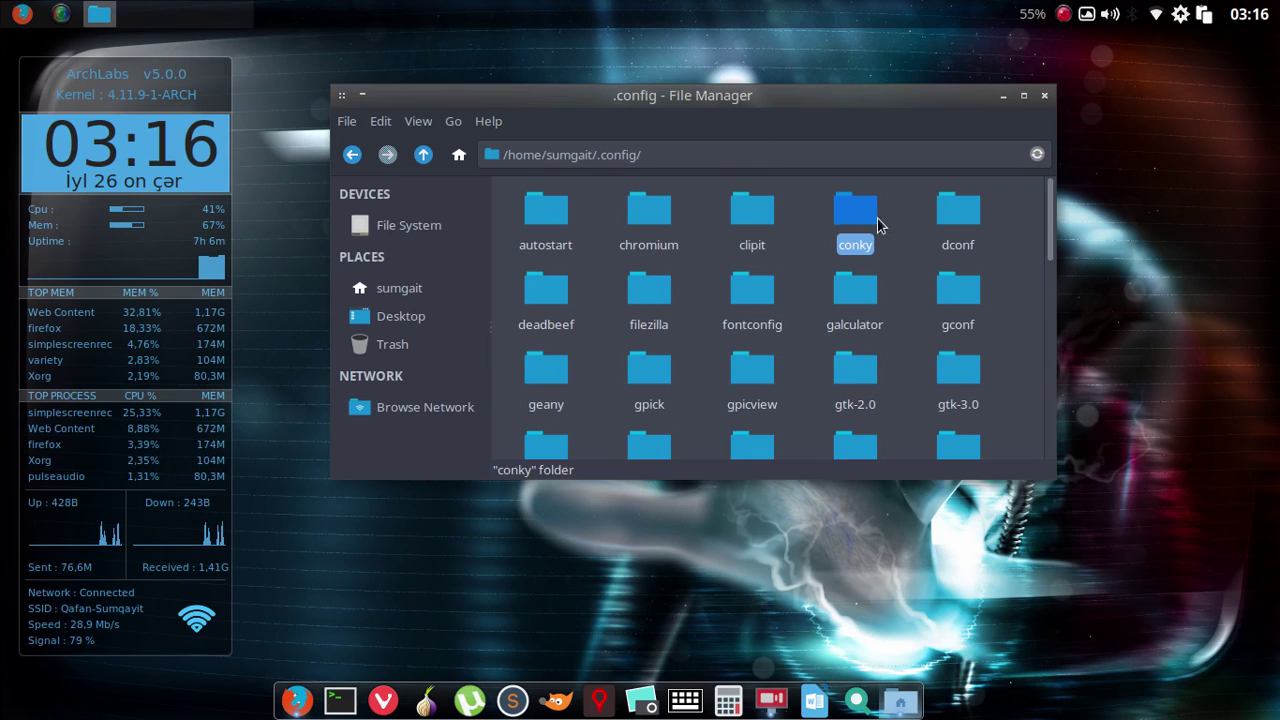
double_click(855, 215)
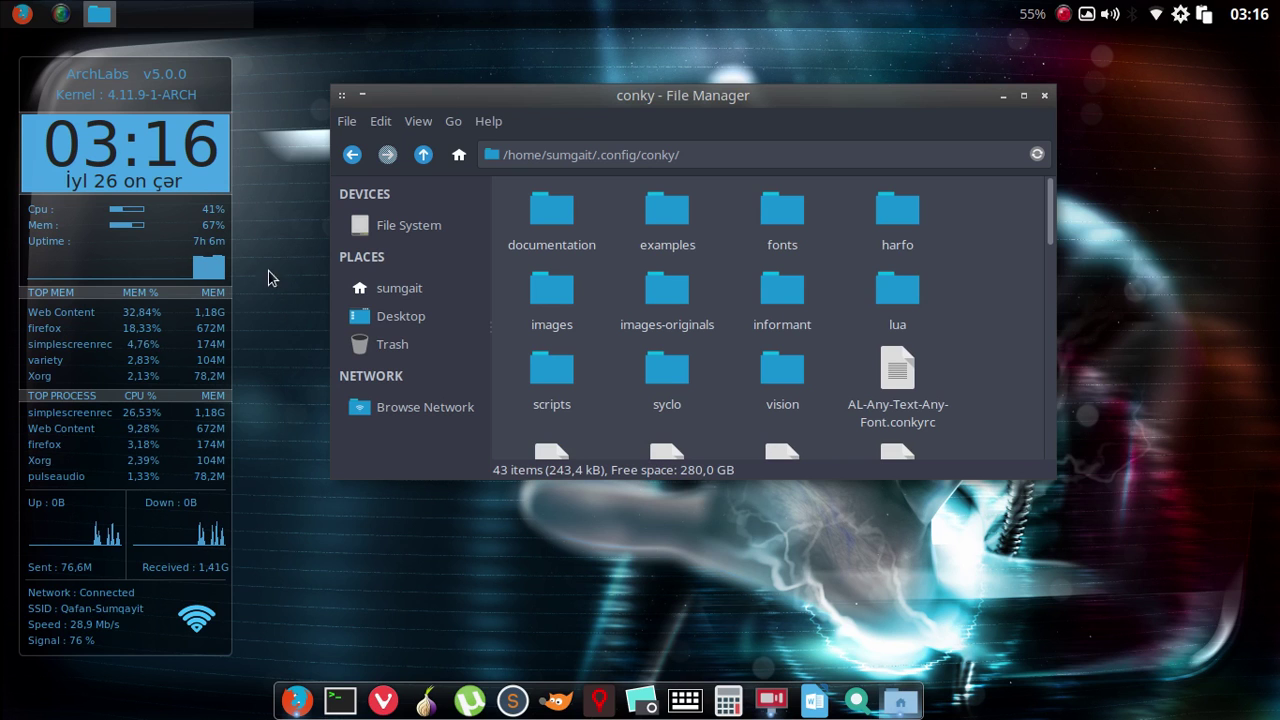
Open the Conky Chooser and arrange its window and the file manager side by side.
right_click(254, 190)
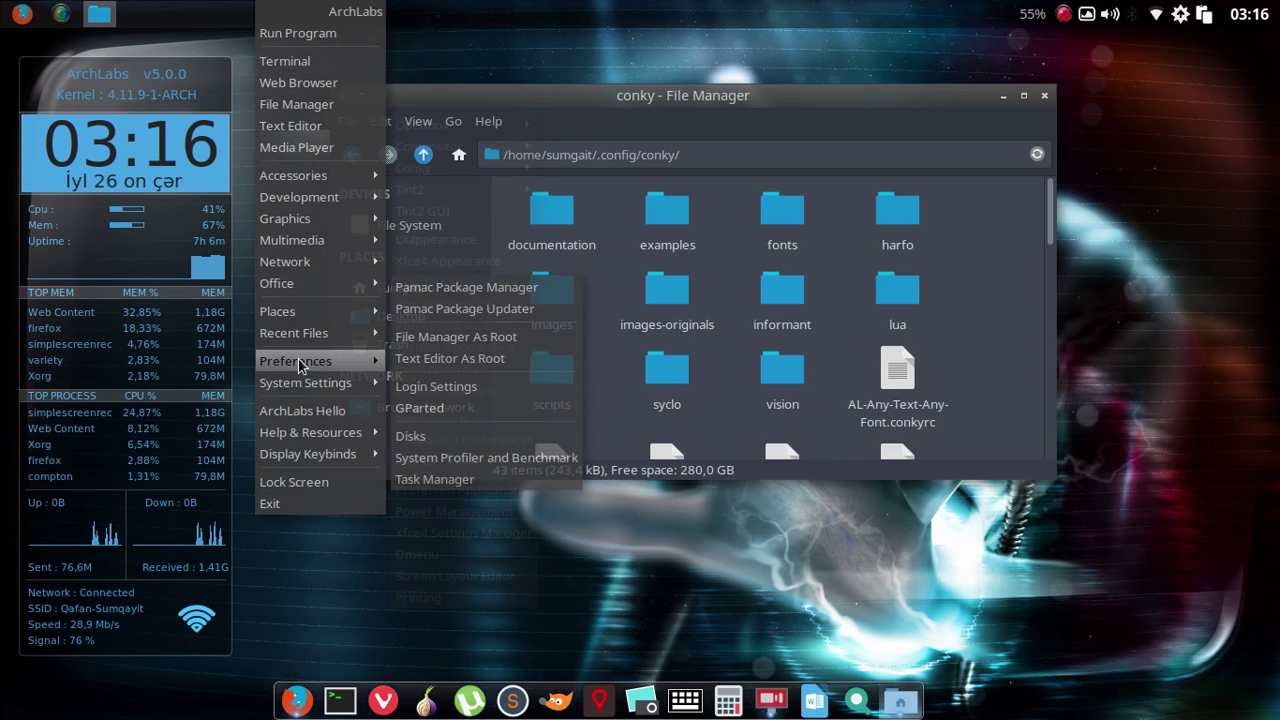
mouse_move(300, 361)
mouse_move(470, 168)
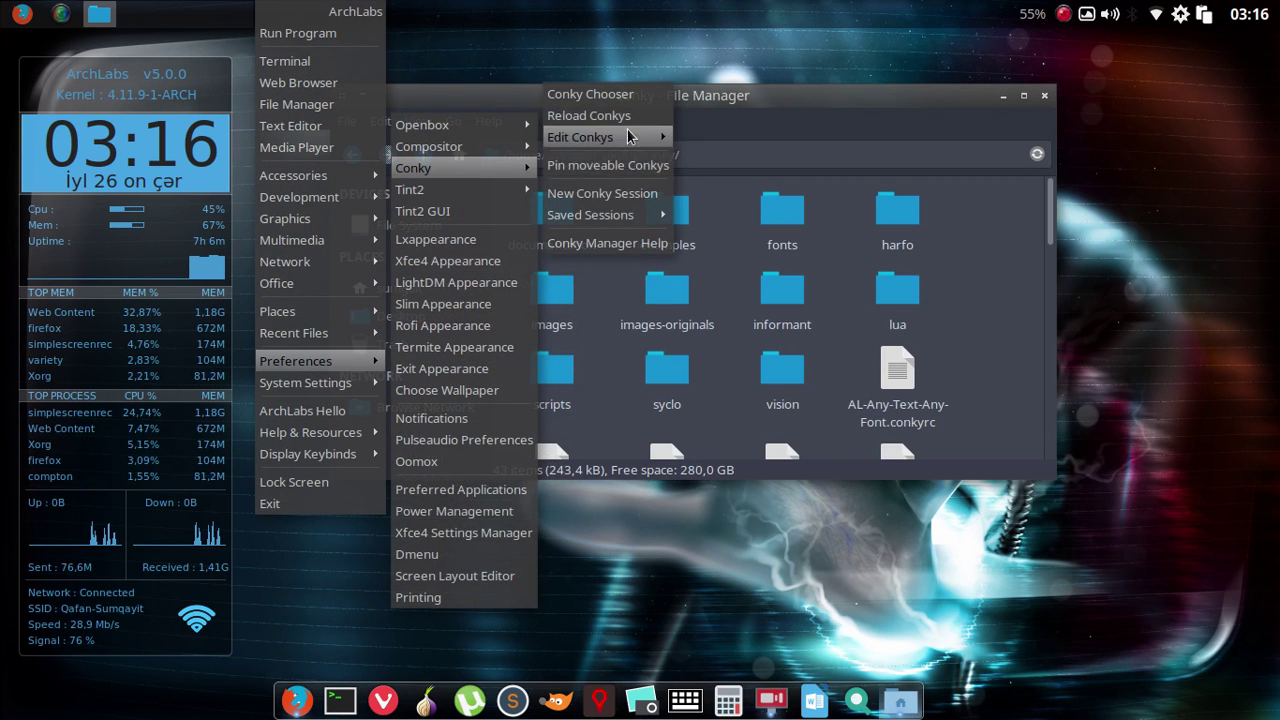
mouse_move(624, 144)
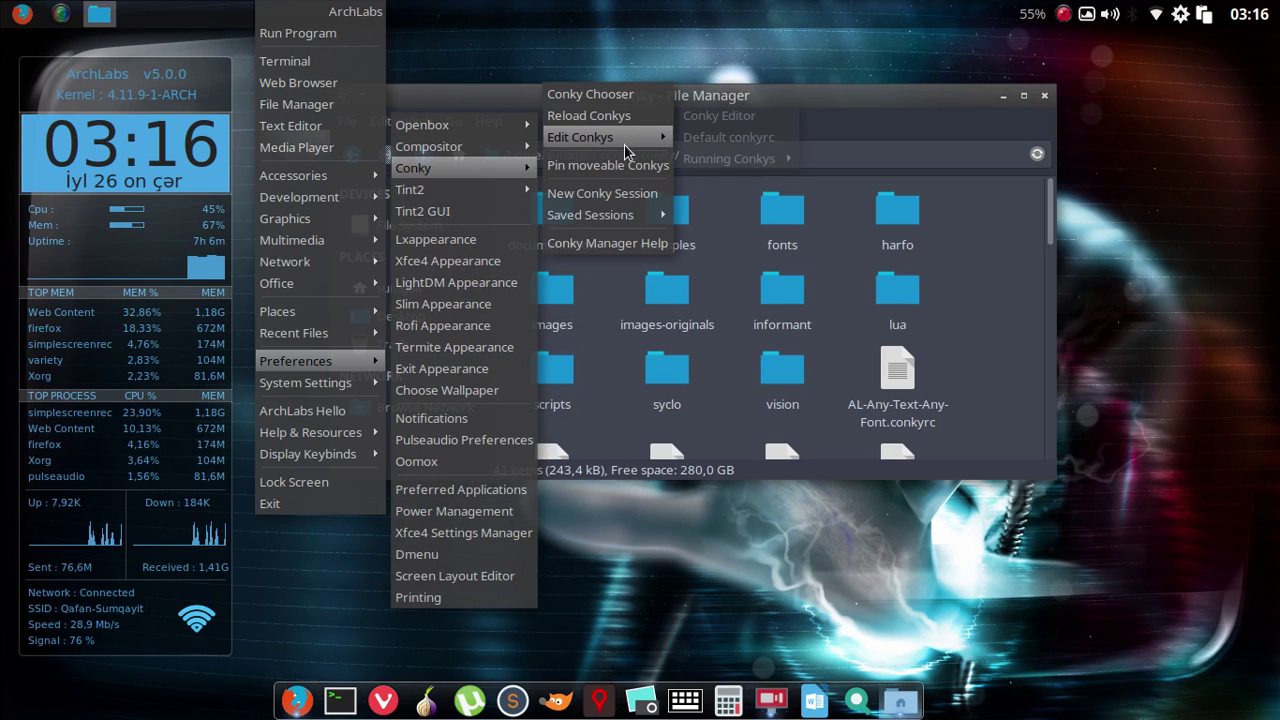
click(590, 95)
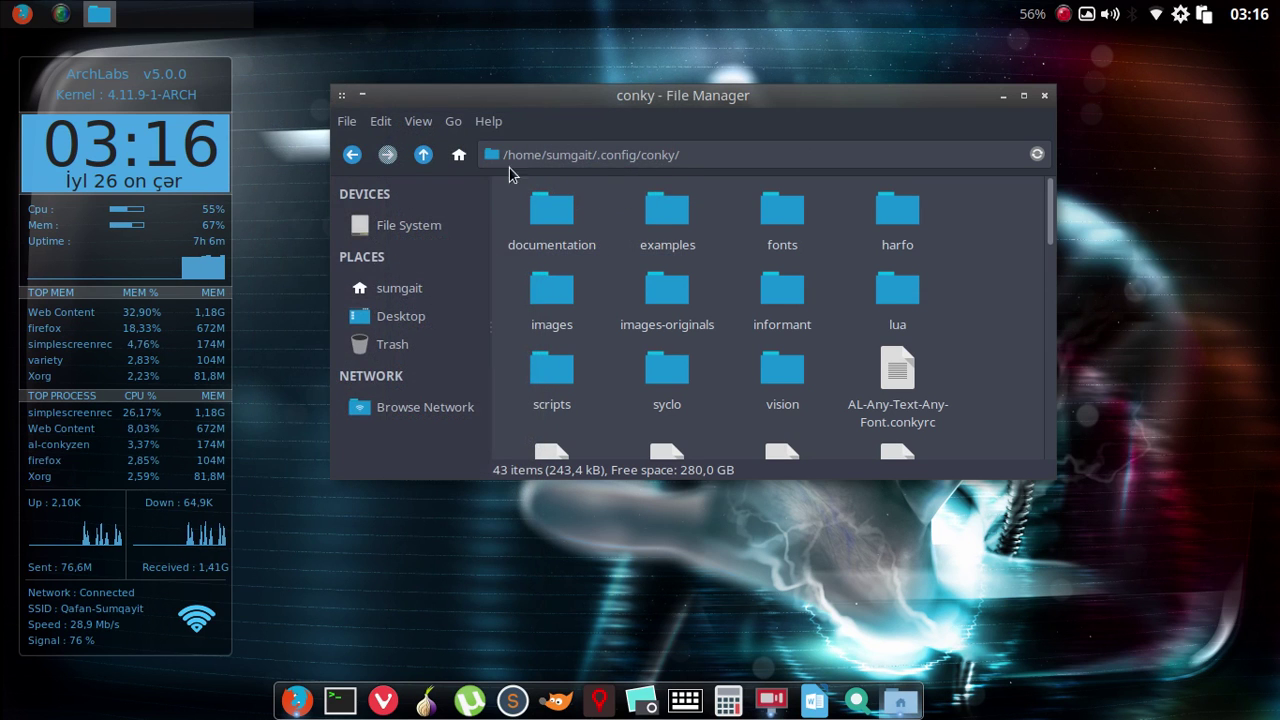
drag(629, 104, 851, 85)
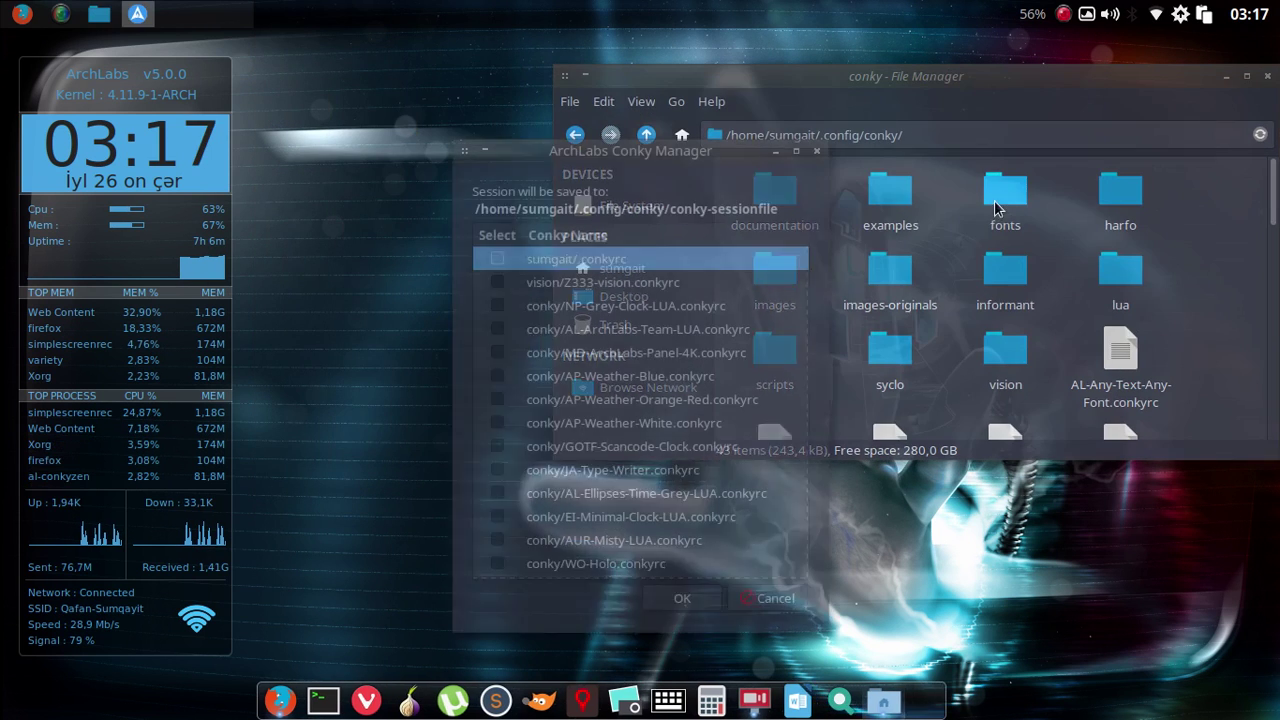
drag(574, 147, 423, 72)
Locate the harfo/ET-Harfo-Blue.conkyrc entry in the conky list.
scroll(522, 350, down, 10)
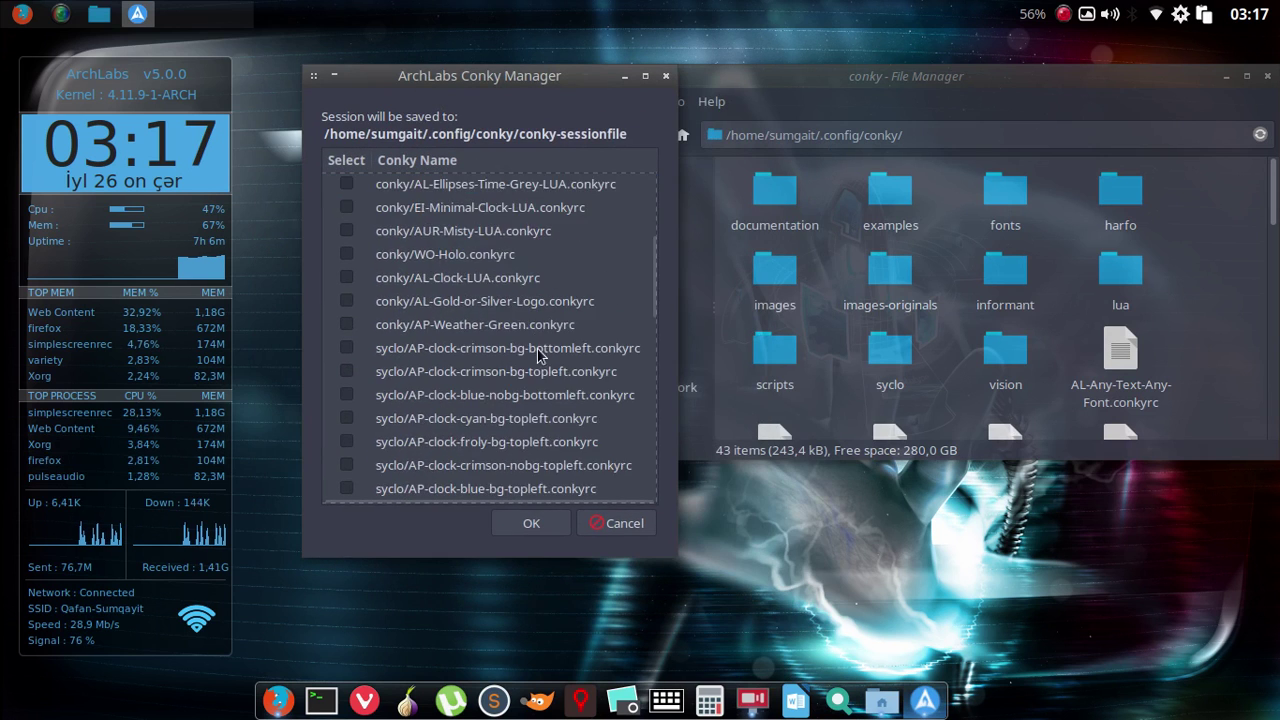
scroll(522, 352, down, 3)
click(346, 446)
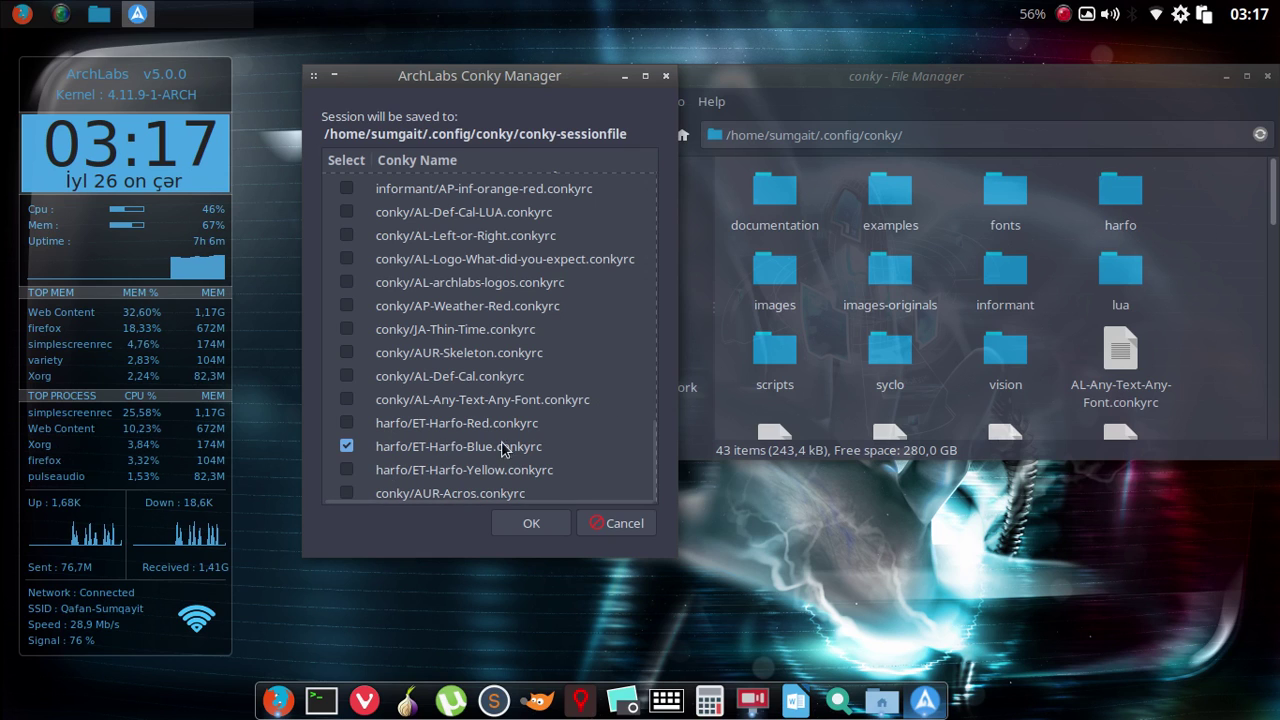
Open ET-Harfo-Blue.conkyrc from the harfo folder in the text editor, and minimize the editor window.
double_click(1120, 195)
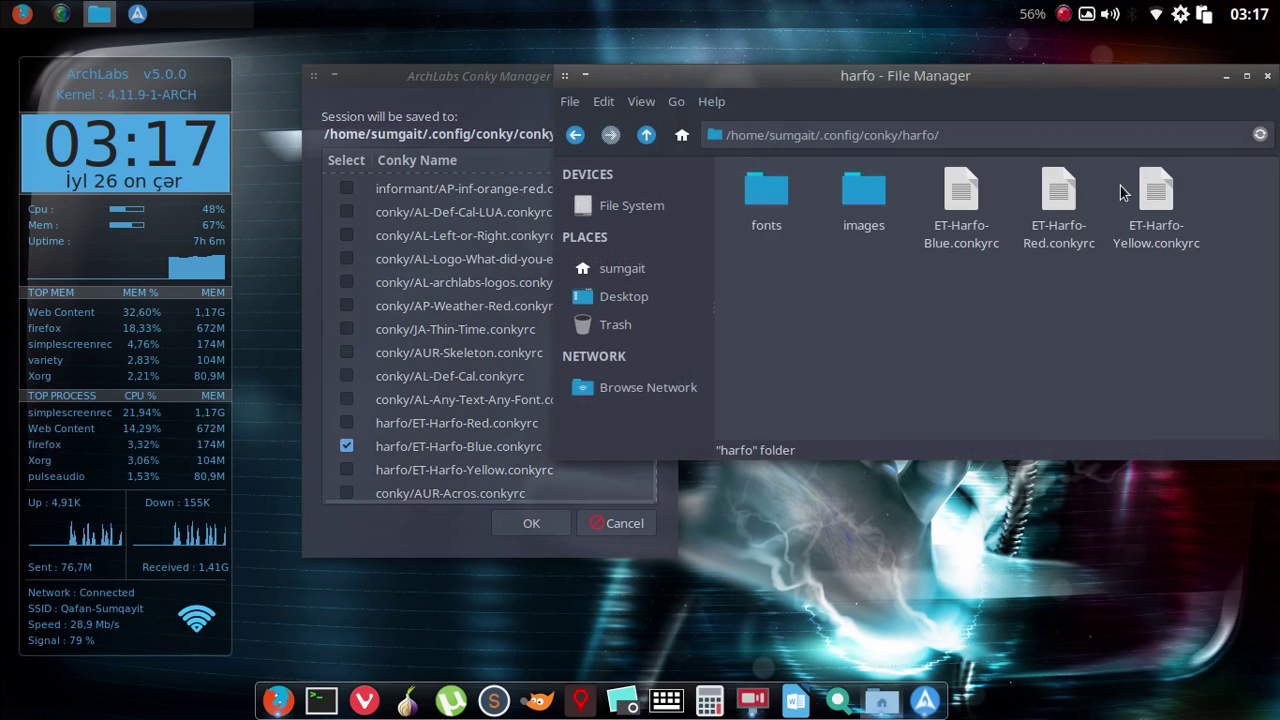
click(962, 220)
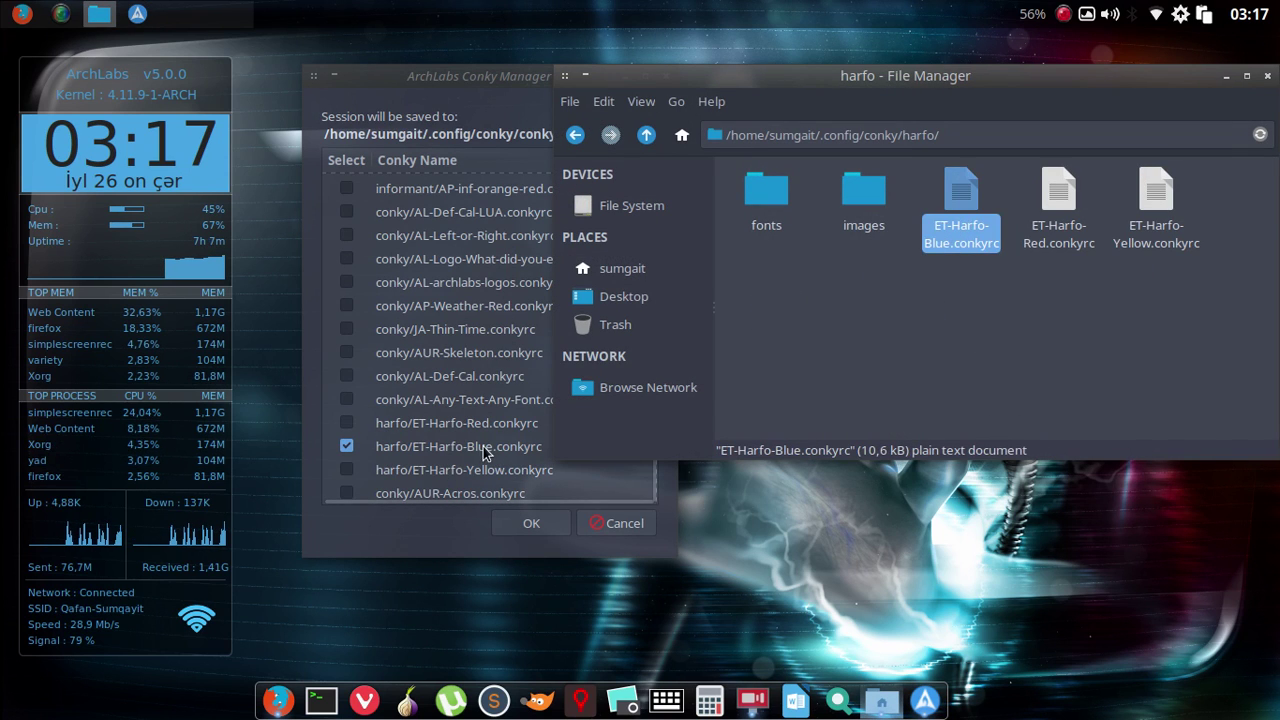
double_click(965, 200)
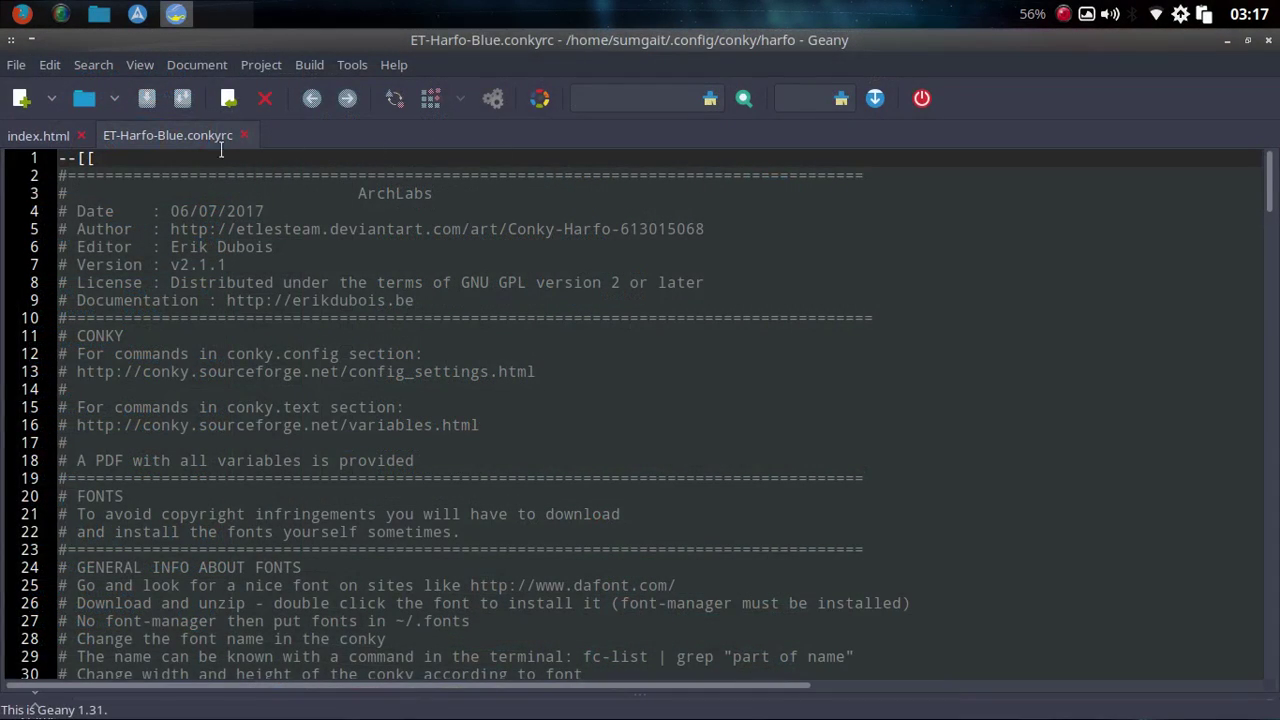
click(1229, 41)
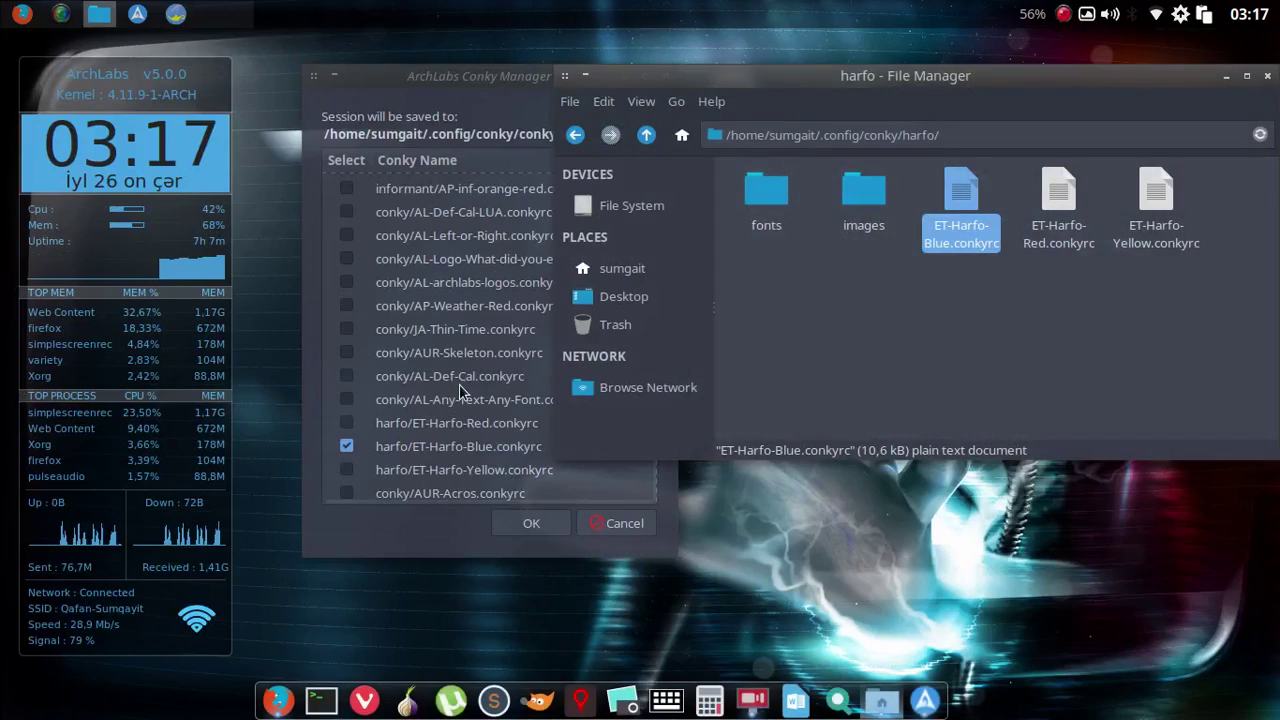
Close the Conky Manager list and bring the Geany window with ET-Harfo-Blue.conkyrc back to the front.
drag(457, 78, 410, 60)
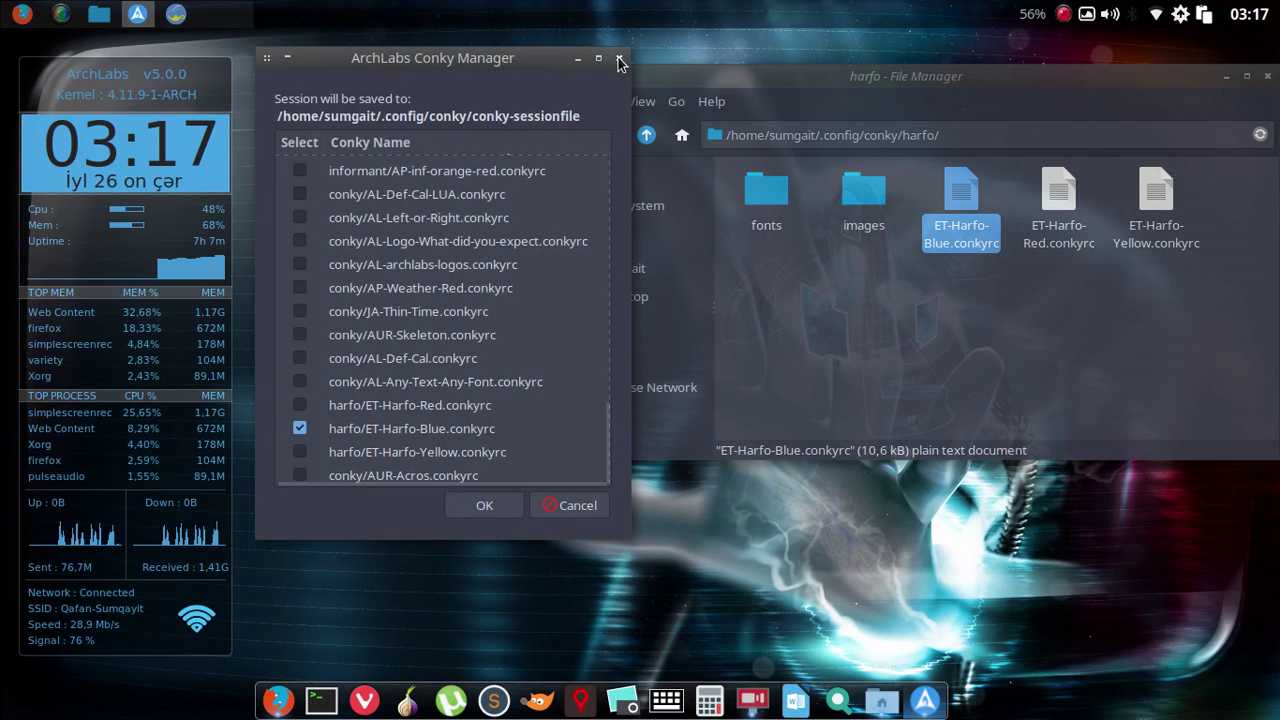
click(619, 59)
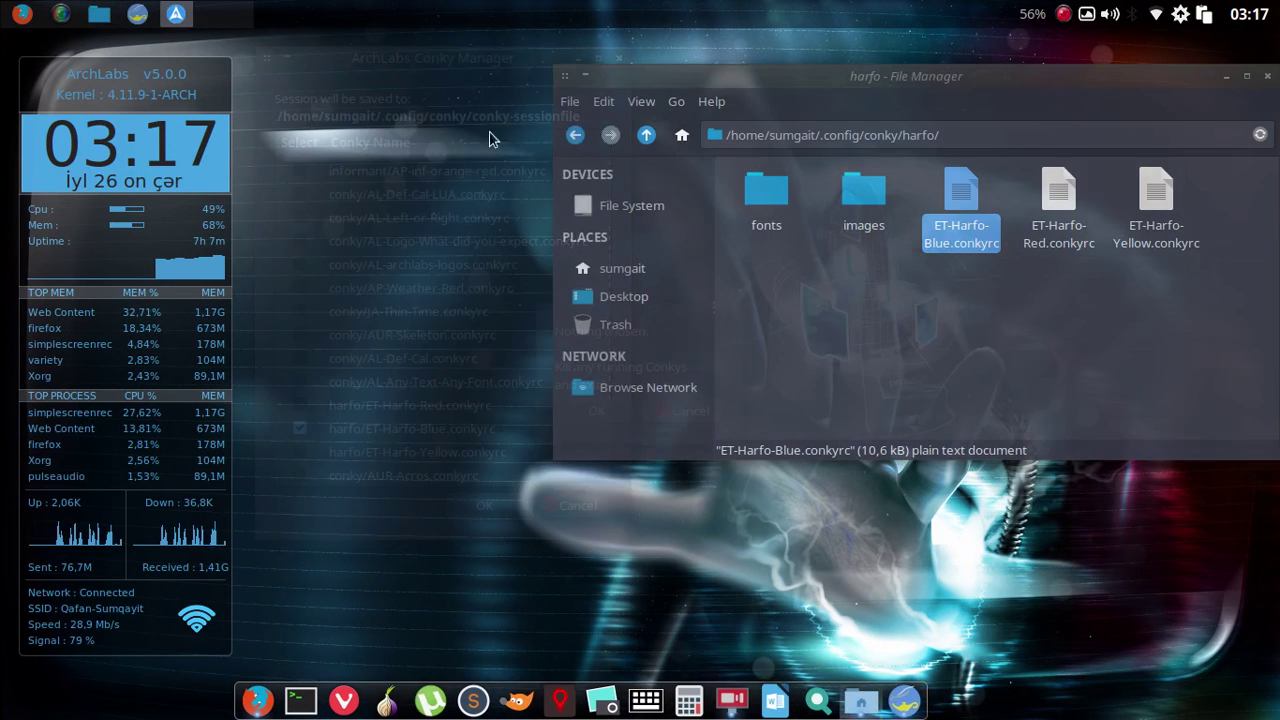
click(138, 15)
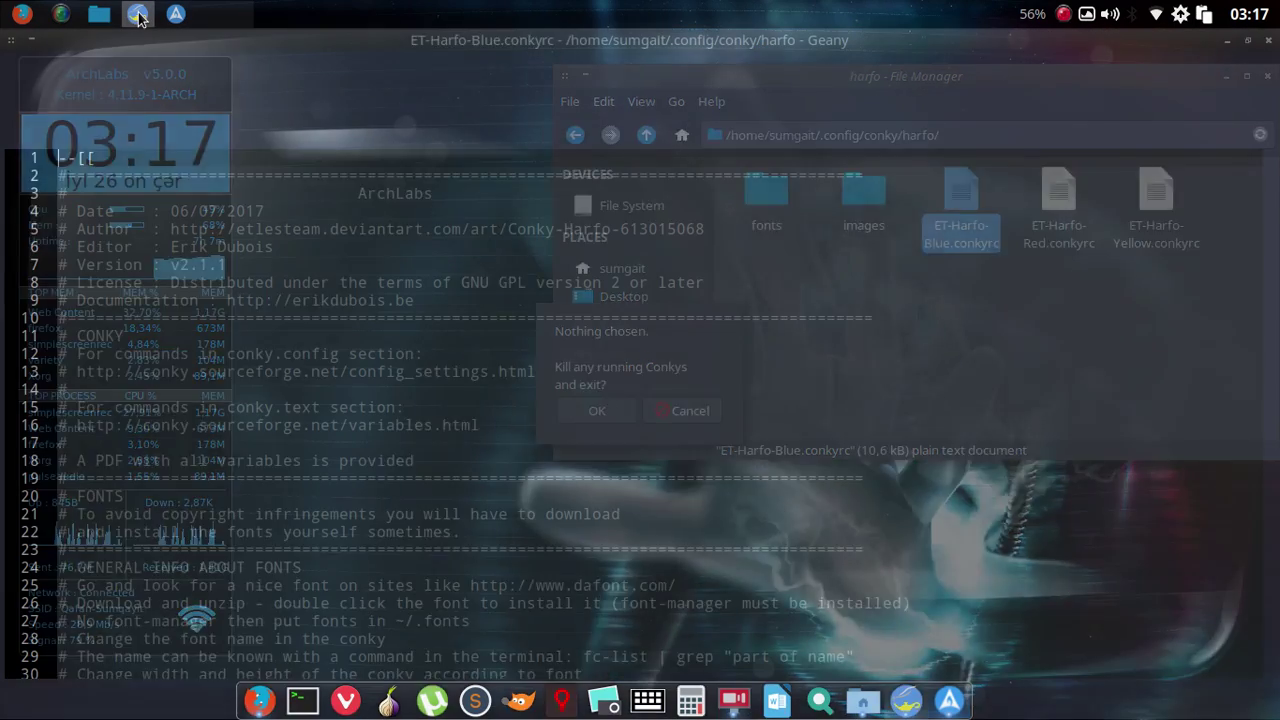
Search ET-Harfo-Blue.conkyrc for "left" and place the cursor at the end of the alignment value in the Placement section.
scroll(307, 277, down, 5)
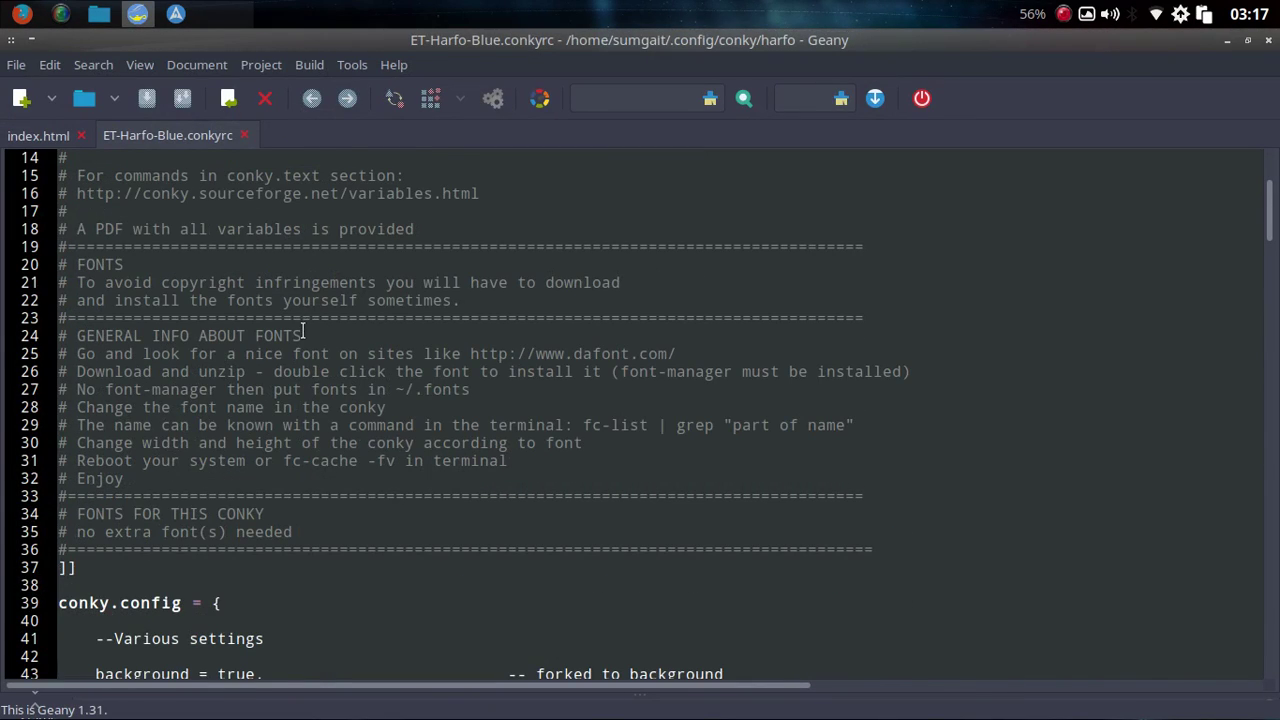
scroll(304, 331, down, 3)
click(612, 101)
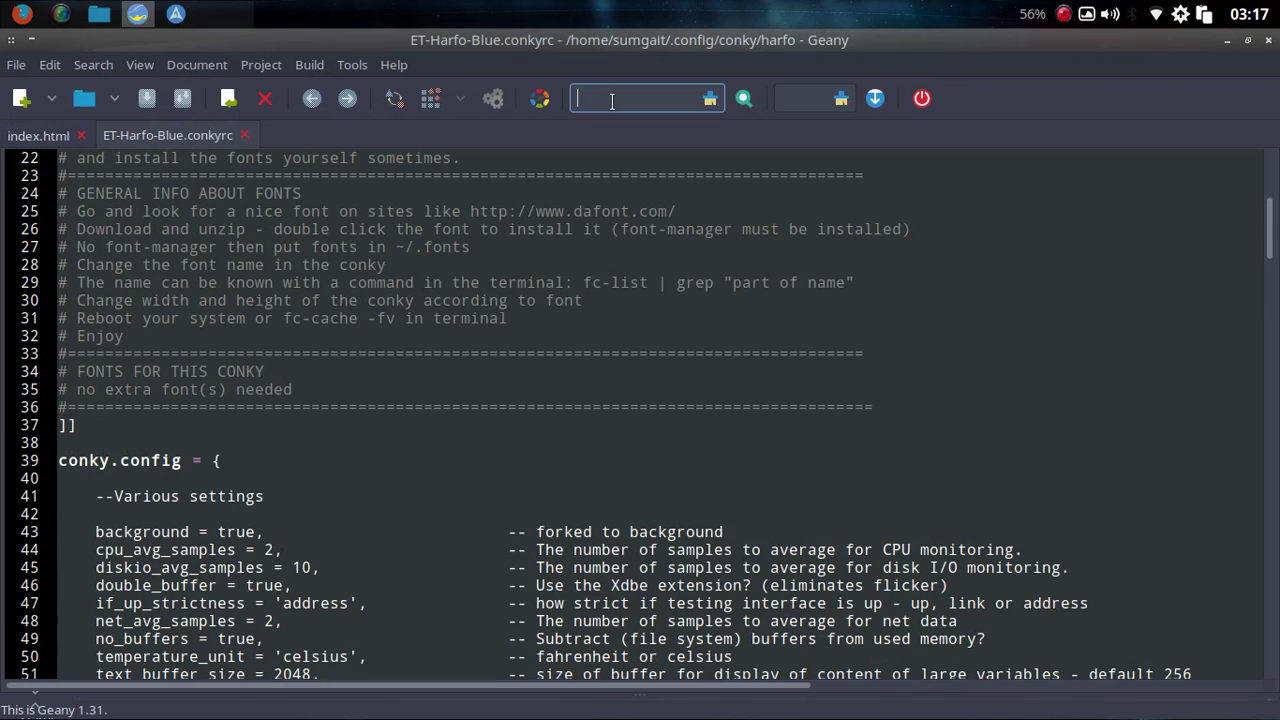
text(left)
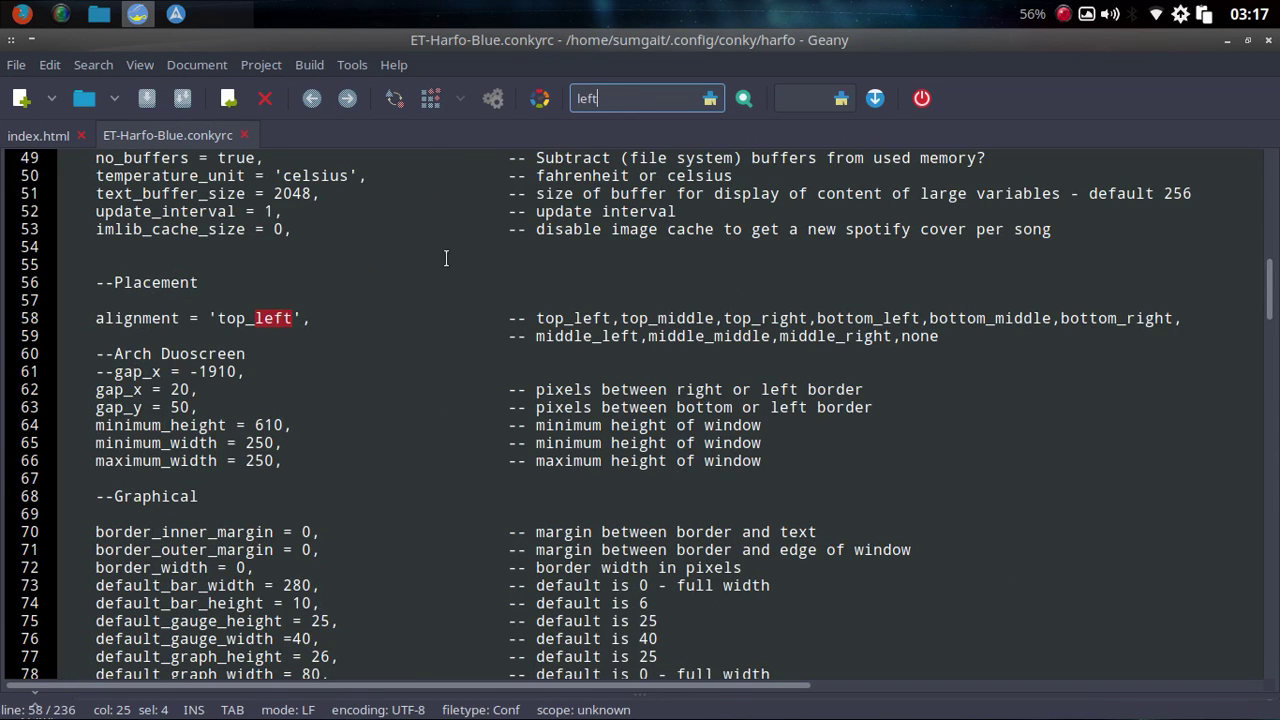
click(300, 320)
scroll(355, 346, up, 15)
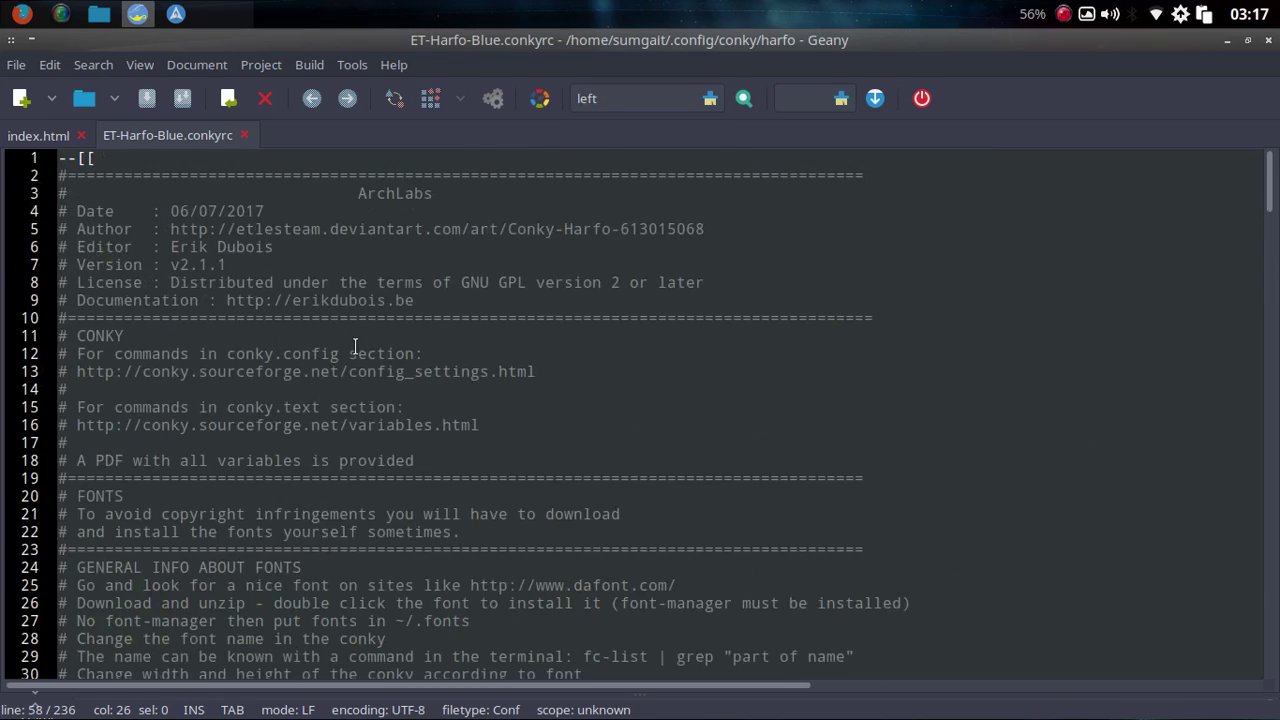
scroll(305, 272, down, 14)
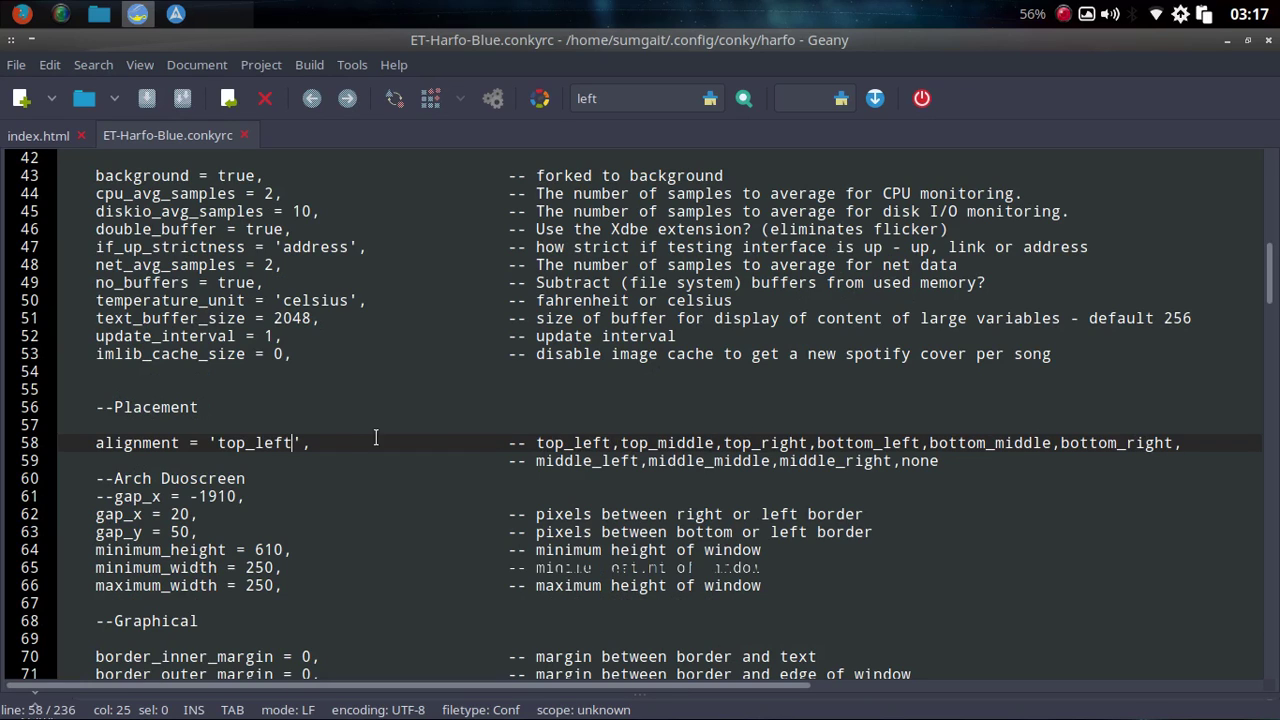
Change the alignment value on line 58 to 'top_right' and save the configuration file.
key(BackSpace)
key(BackSpace)
key(BackSpace)
key(BackSpace)
text(r)
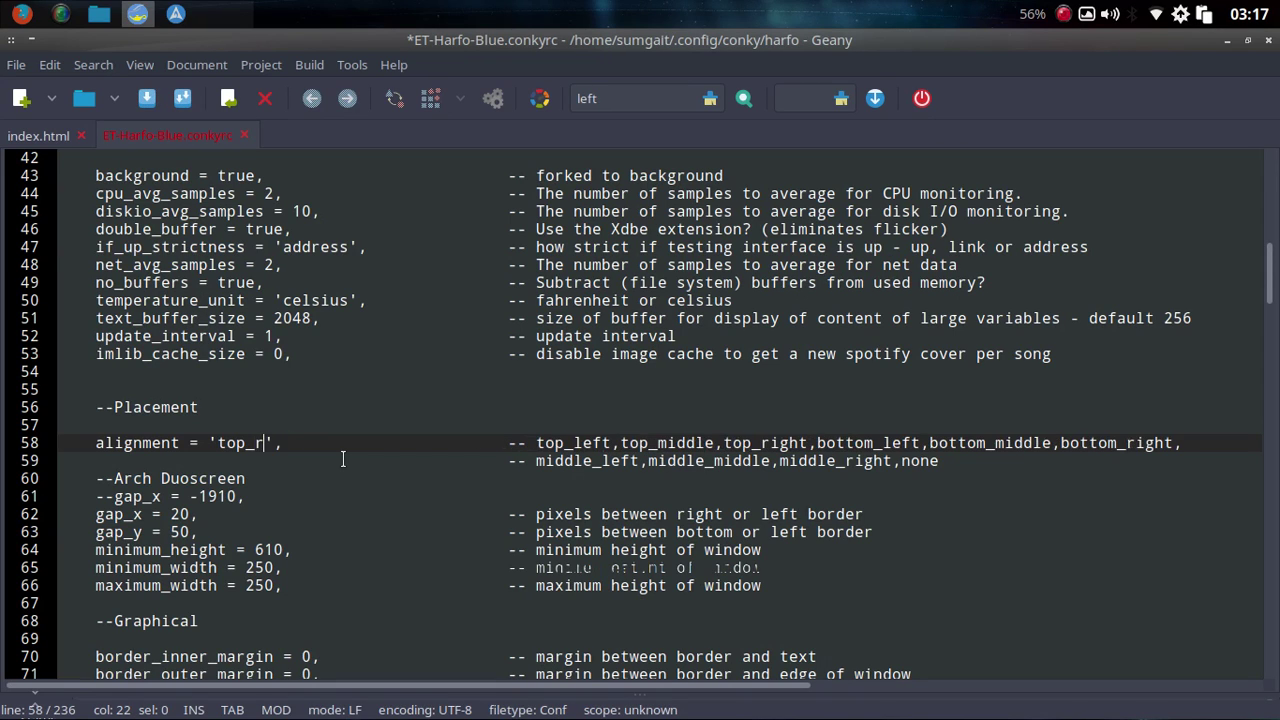
text(ighy)
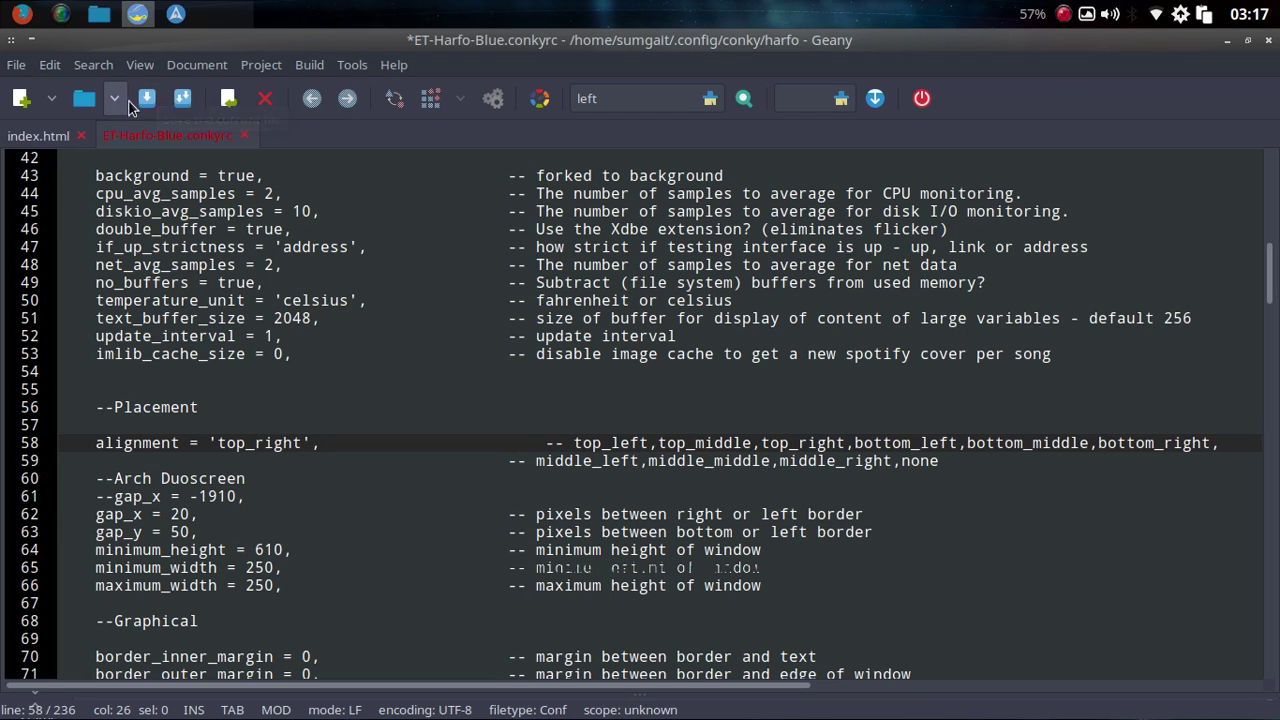
click(16, 64)
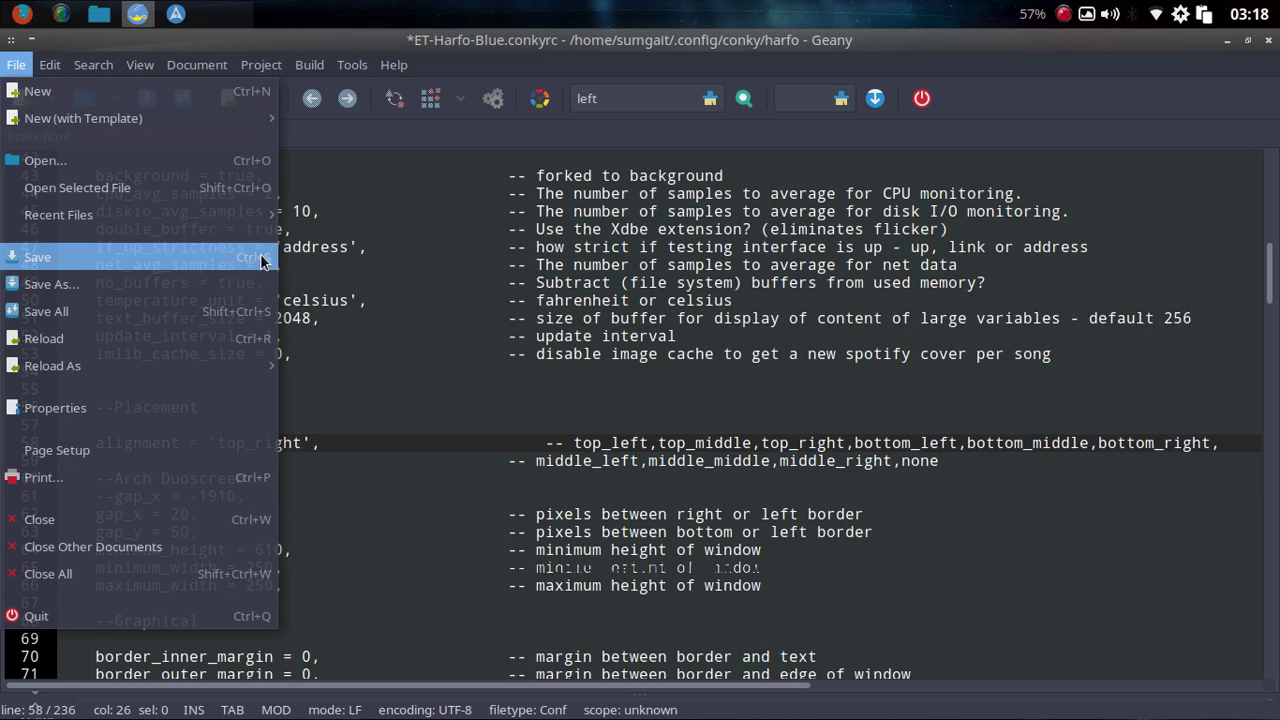
click(38, 259)
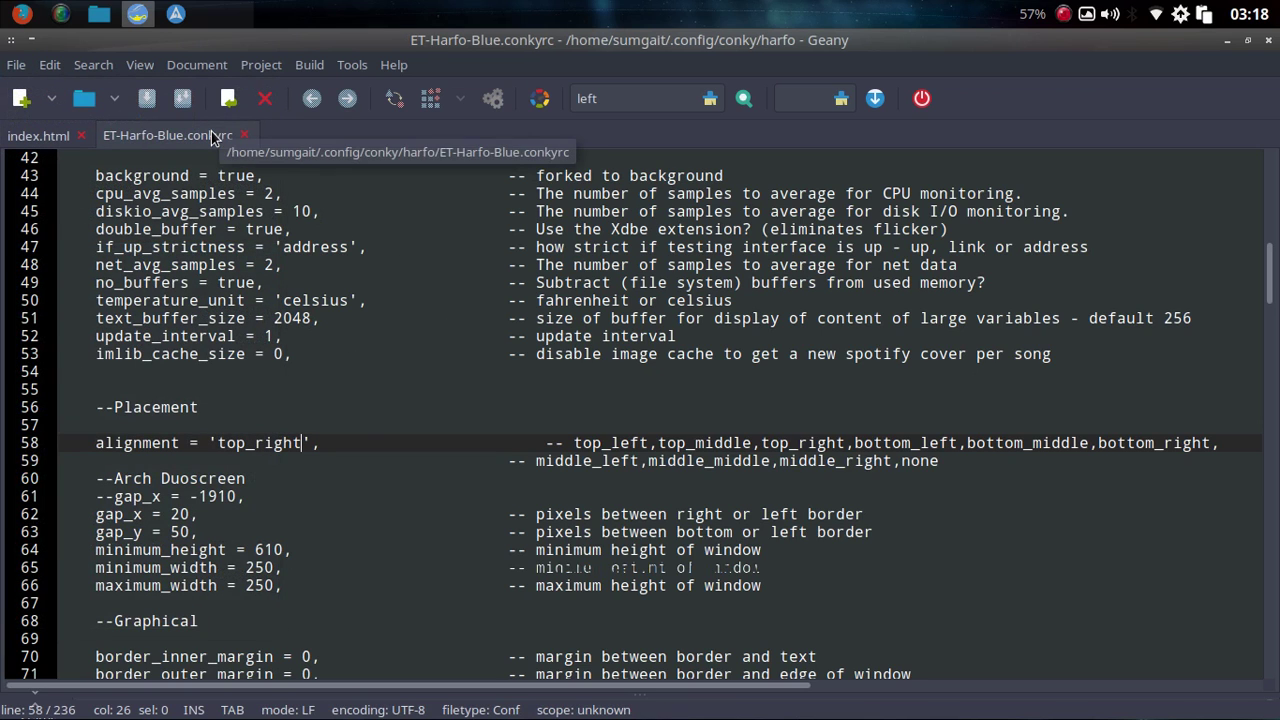
Close Geany, move the harfo file manager window clear of the conky, and close it.
click(1268, 45)
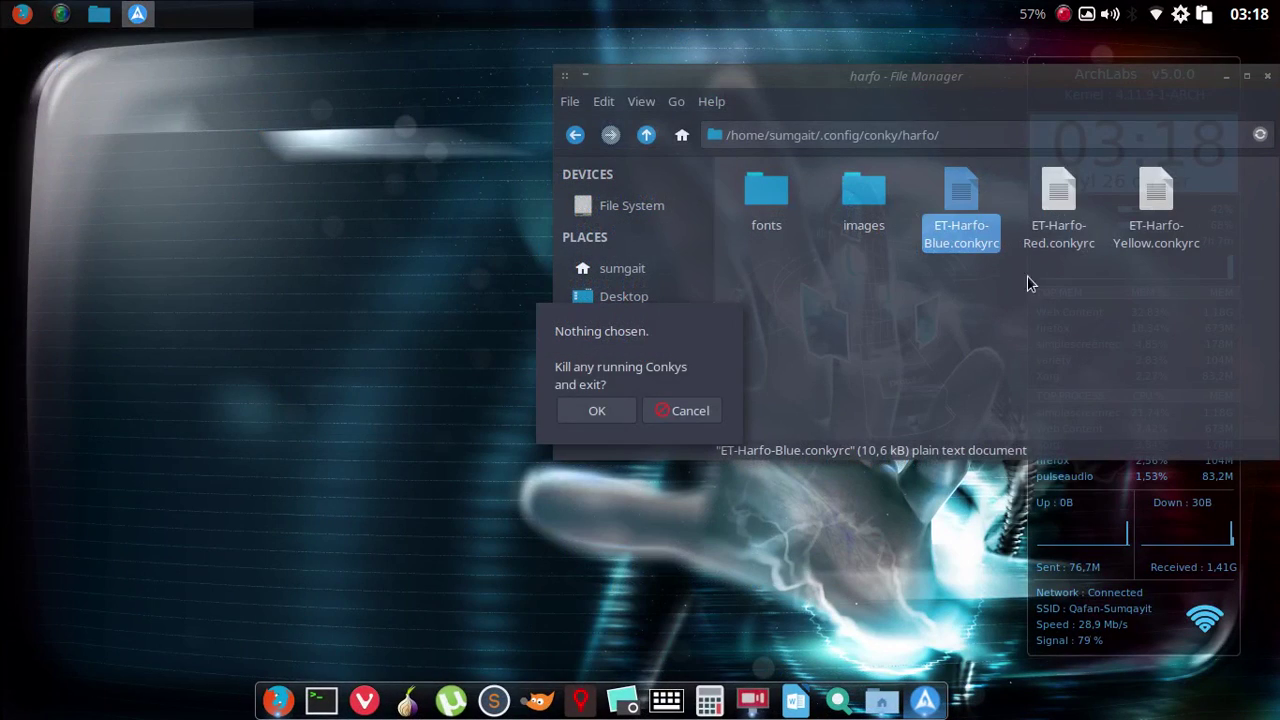
drag(1118, 72, 600, 72)
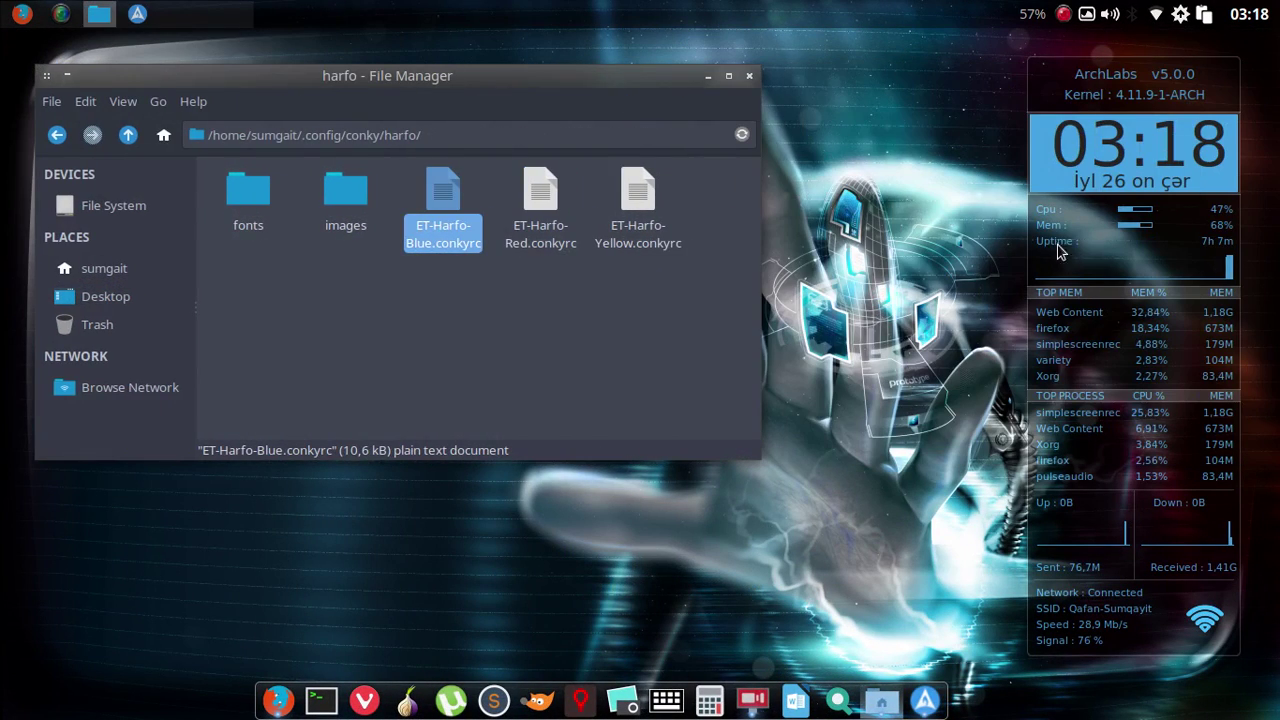
drag(509, 86, 643, 81)
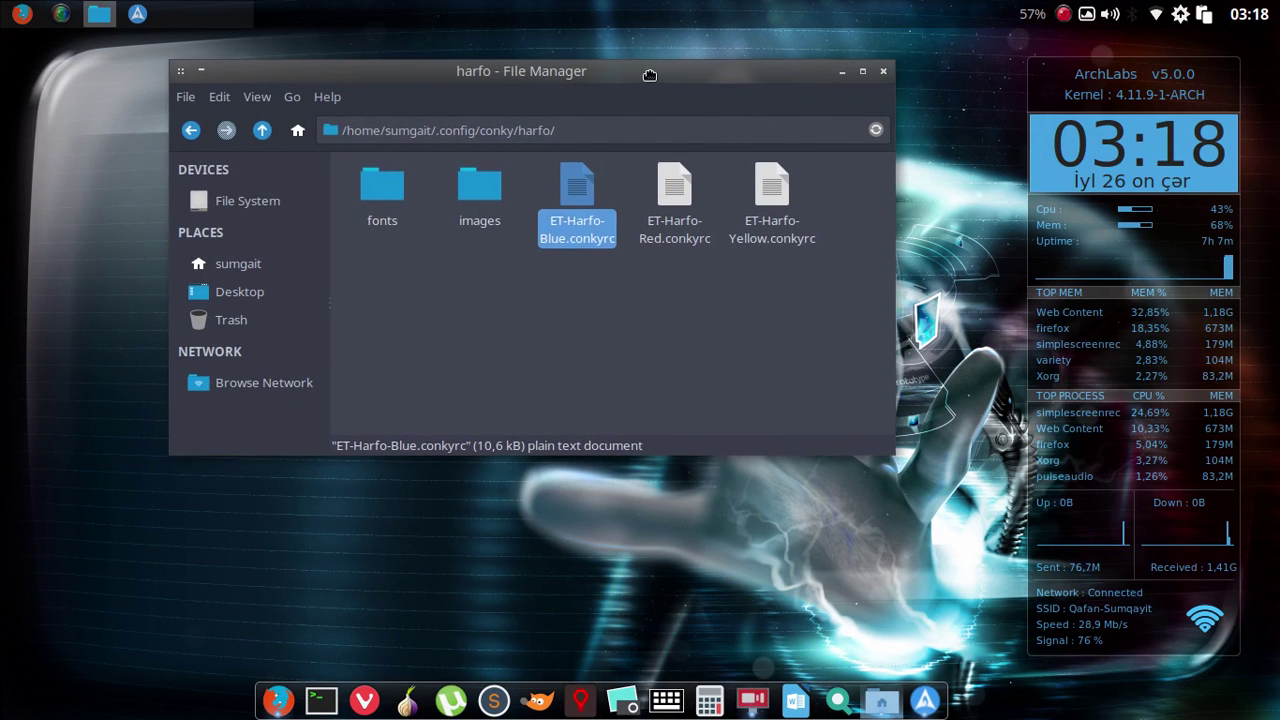
click(884, 72)
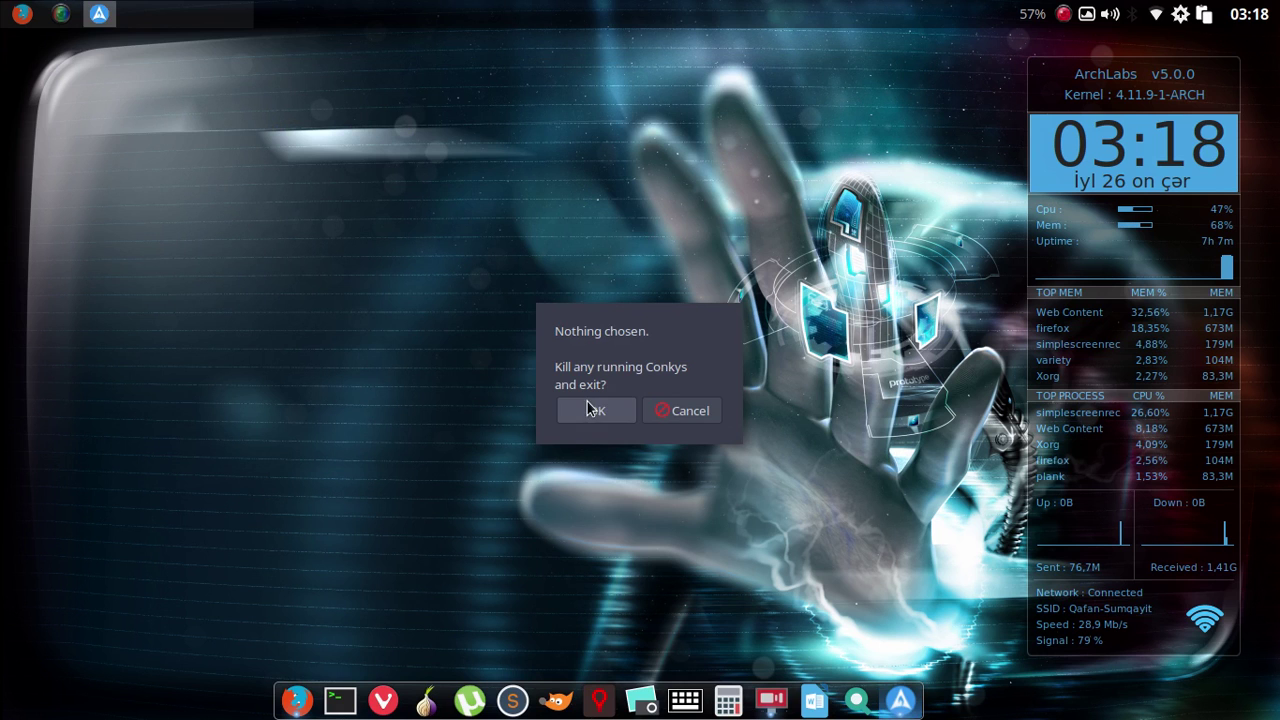
Decline killing the running conkys and return to the Conky Manager list.
click(687, 411)
right_click(454, 132)
click(306, 153)
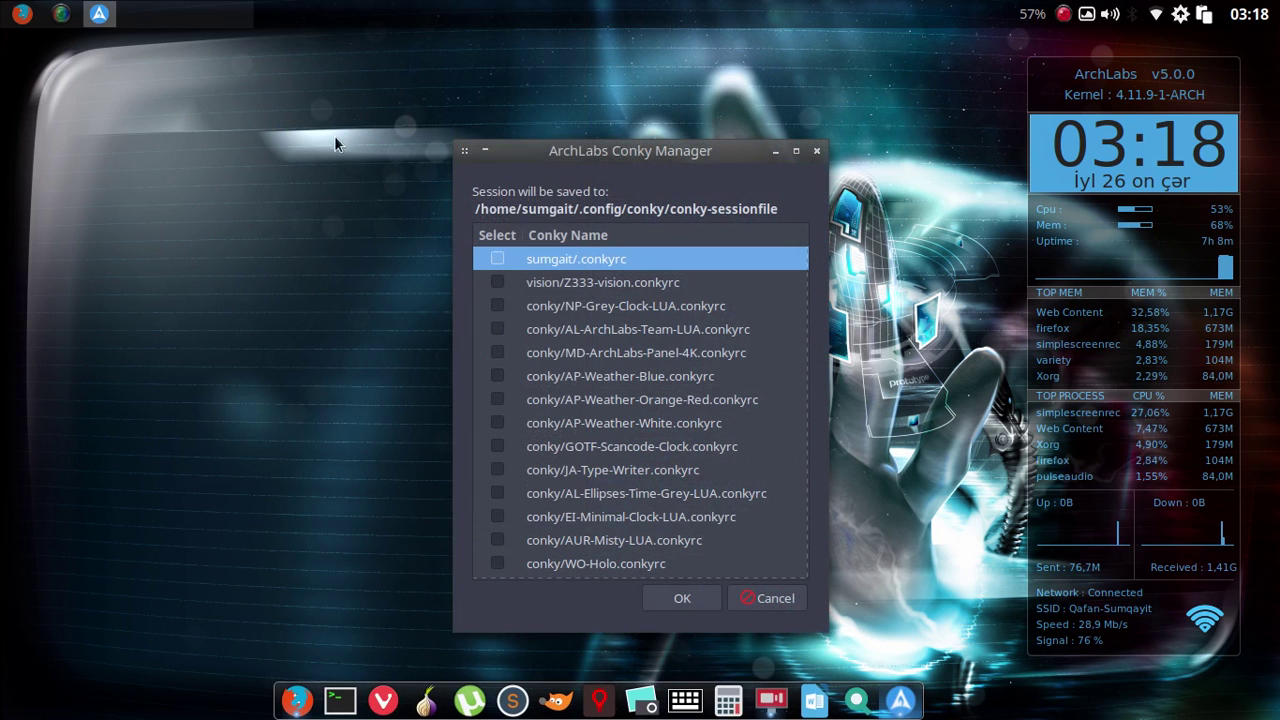
Enable syclo/AP-clock-crimson-bg-bottomleft.conkyrc in the conky list and apply the selection.
scroll(693, 338, down, 3)
scroll(693, 340, down, 6)
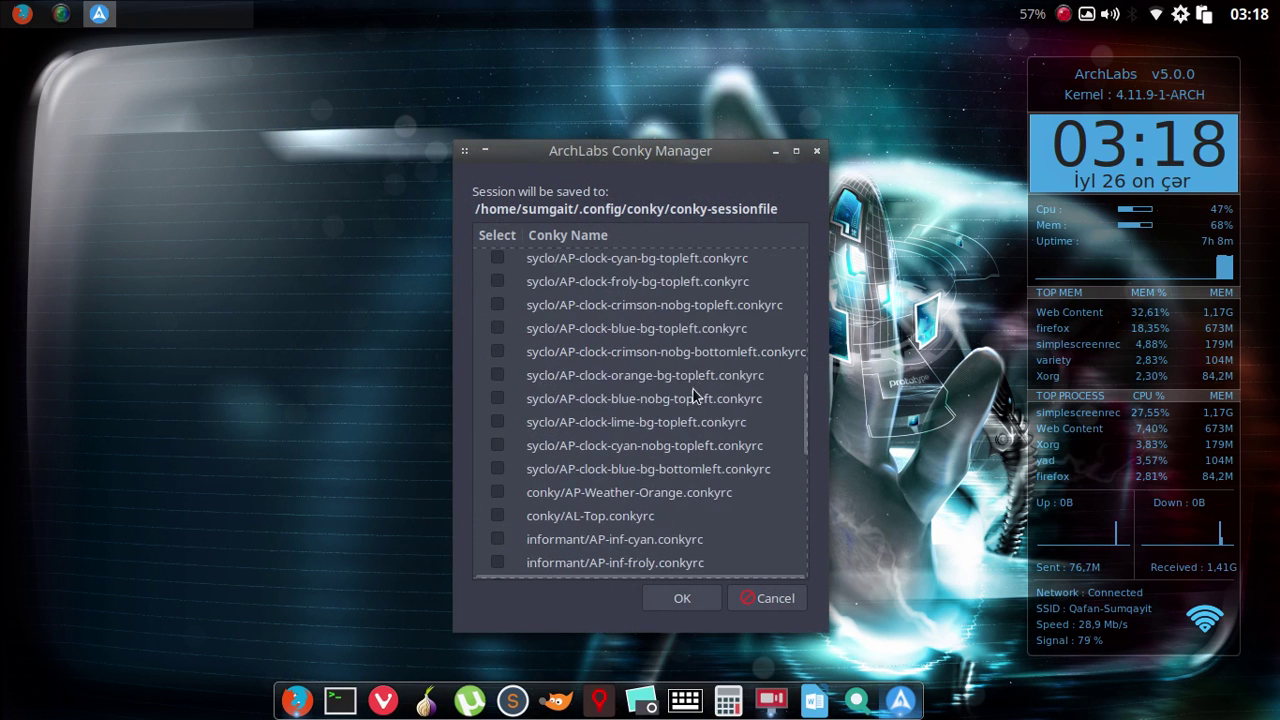
scroll(547, 391, up, 8)
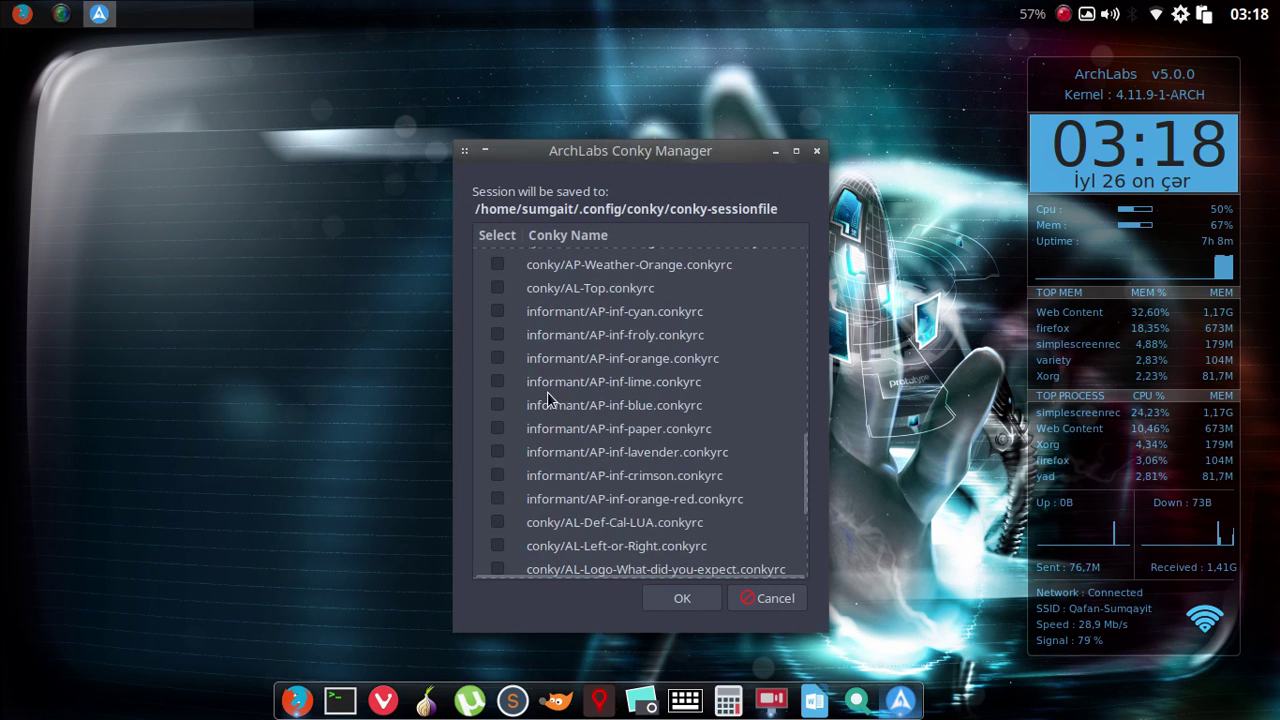
scroll(540, 330, up, 2)
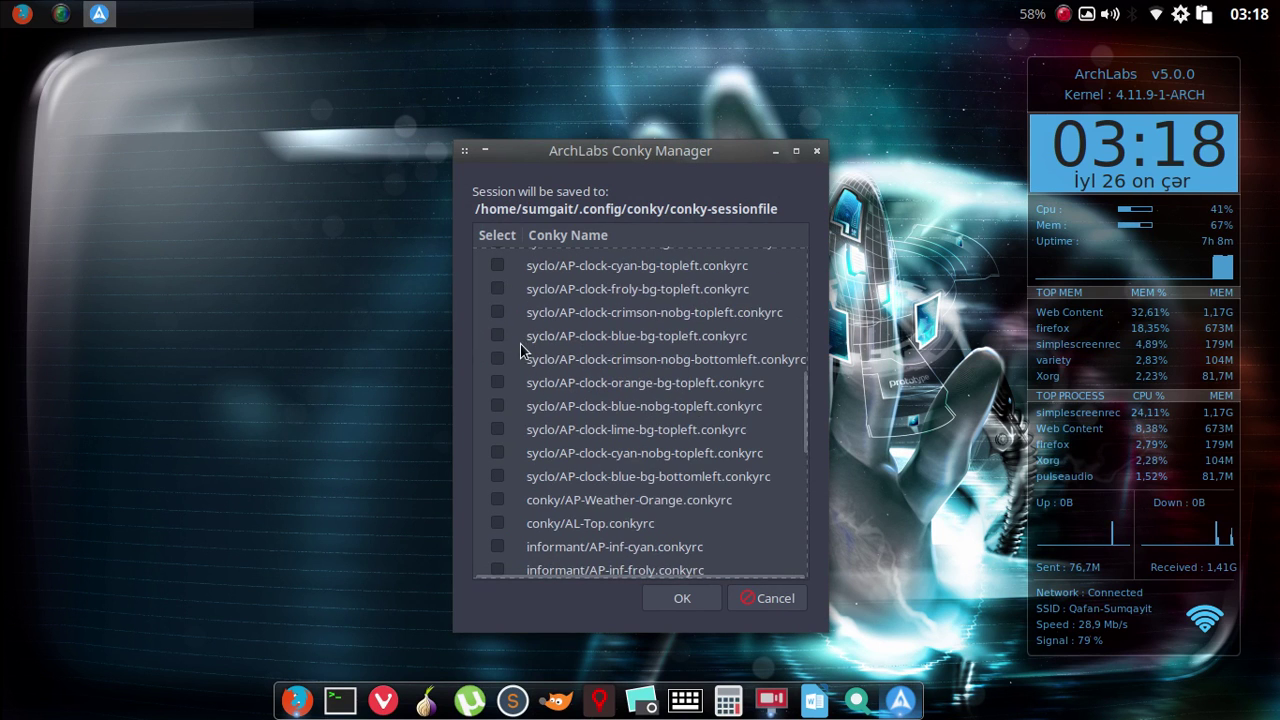
click(531, 285)
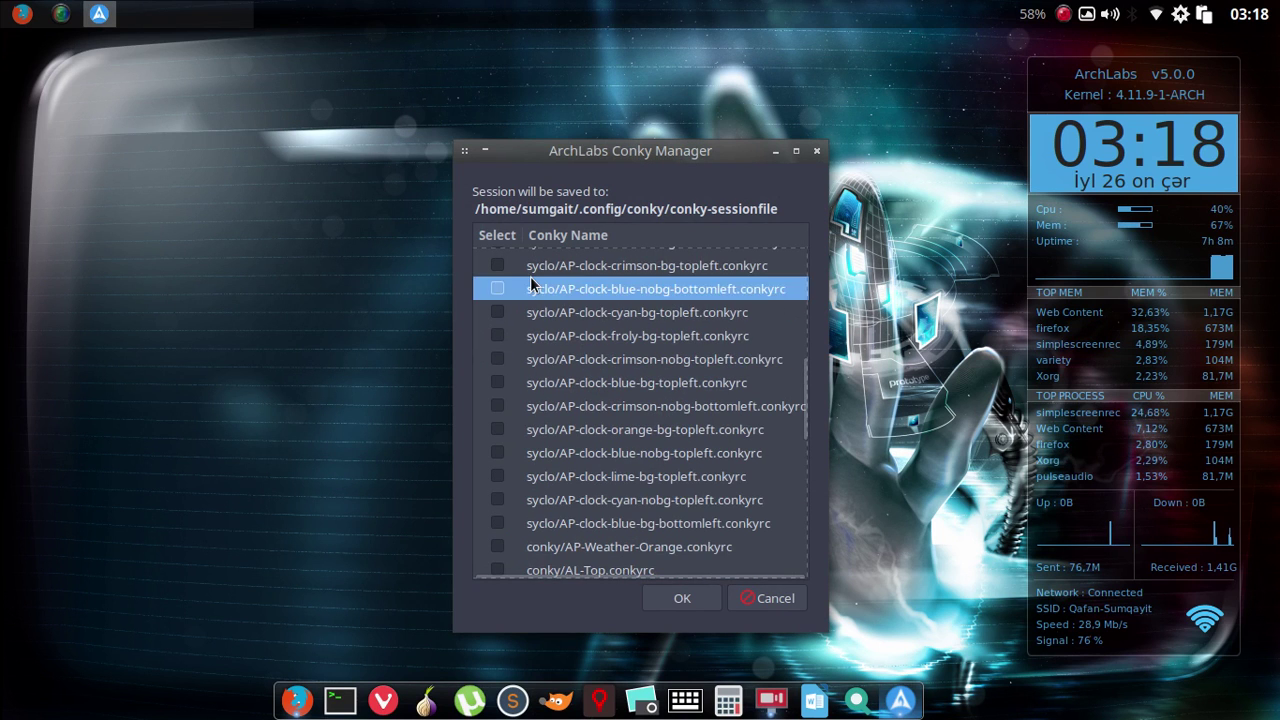
scroll(540, 312, up, 1)
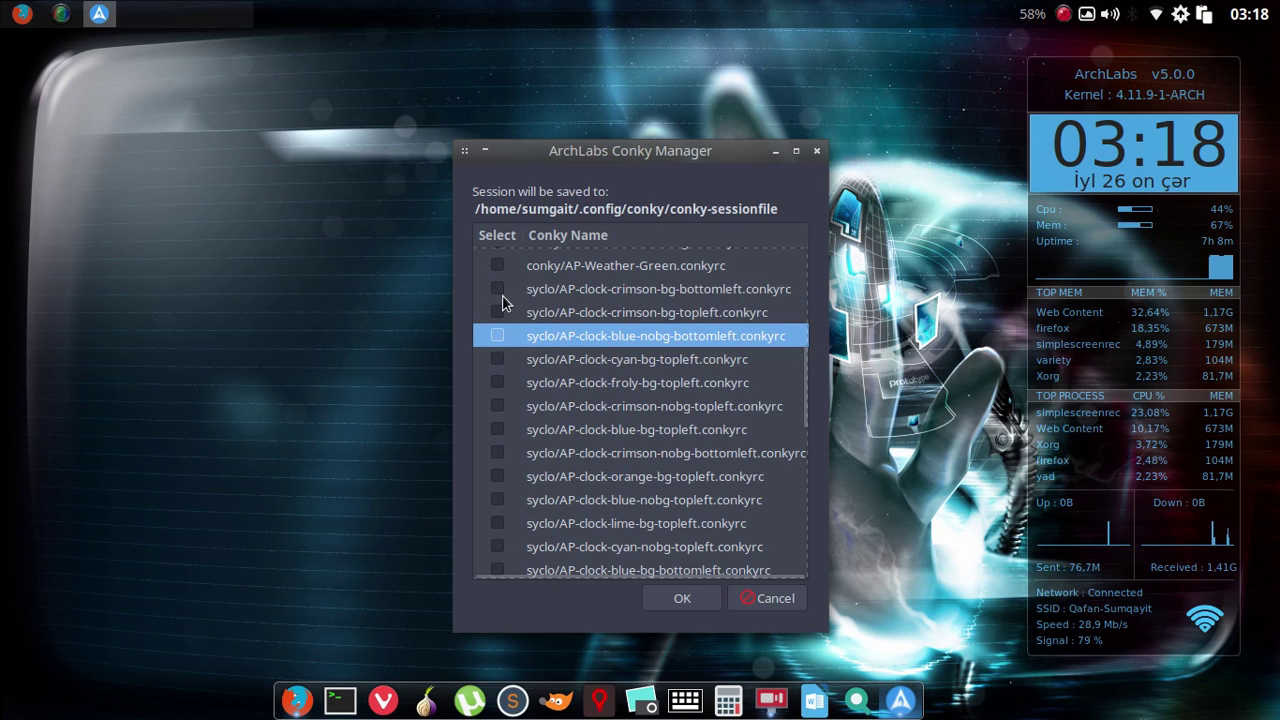
click(497, 288)
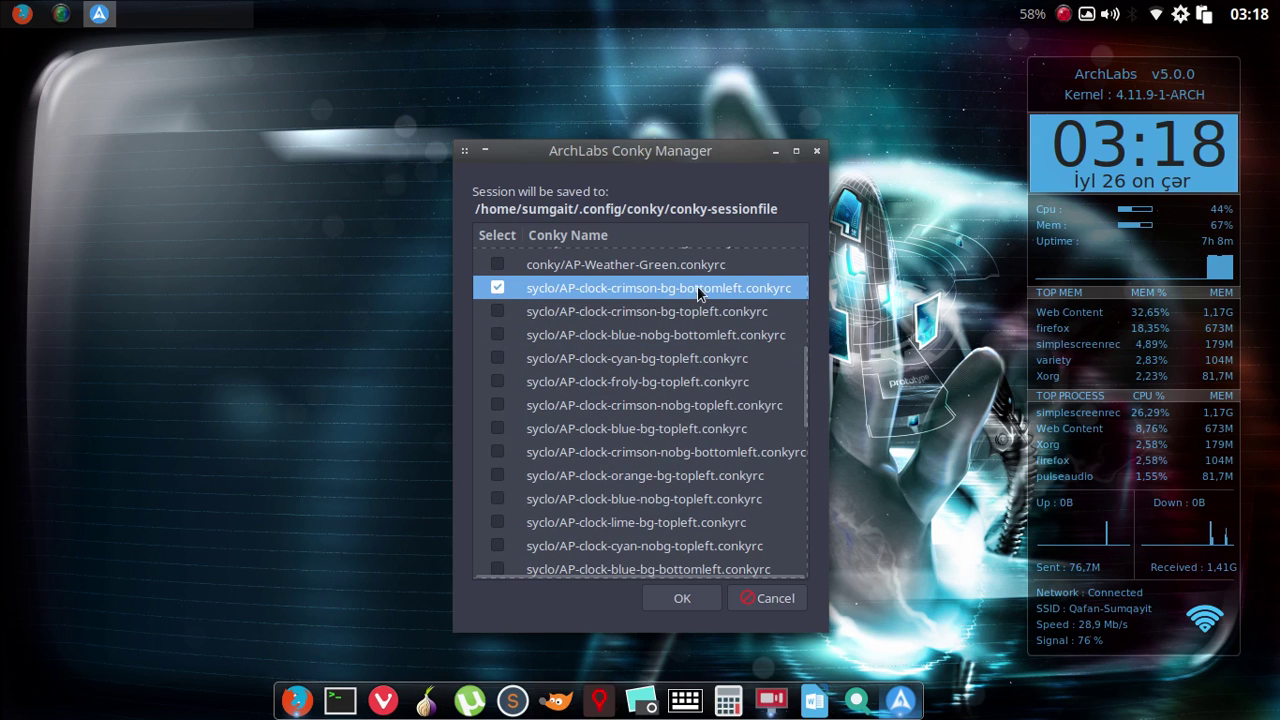
click(695, 599)
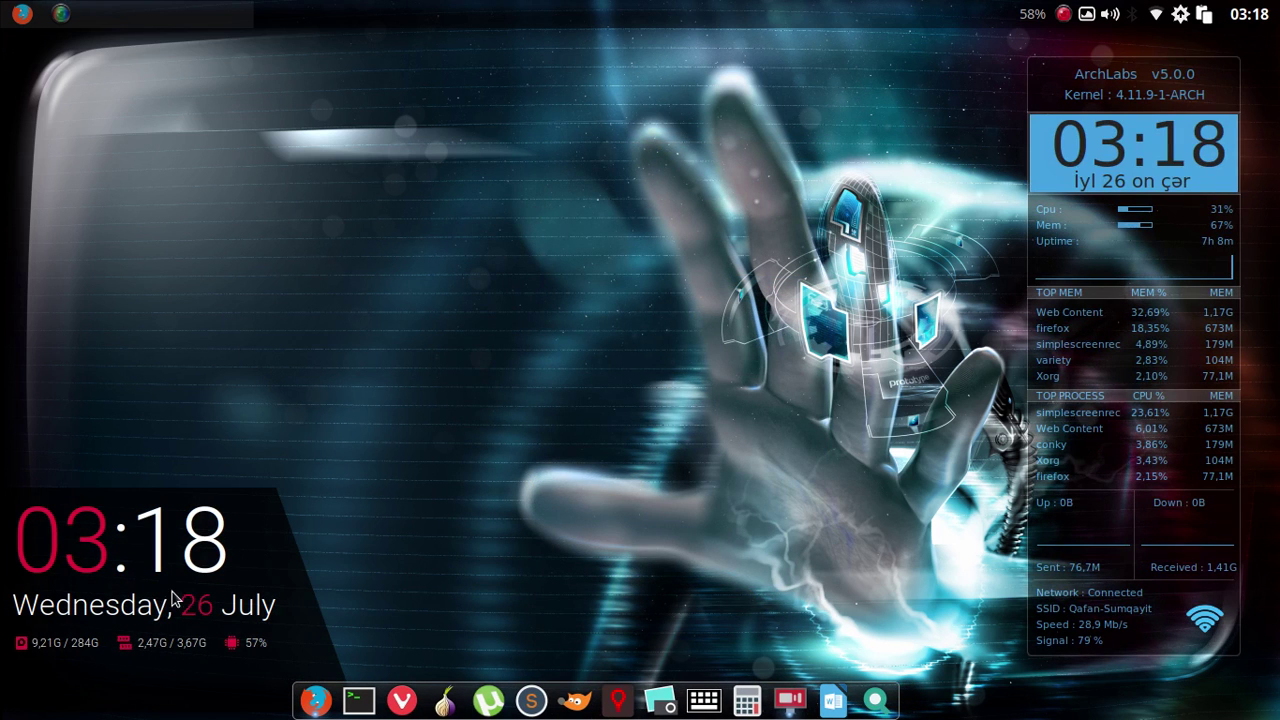
Reopen the Conky Chooser, enable syclo/AP-clock-crimson-bg-topleft.conkyrc in place of syclo/AP-clock-crimson-bg-bottomleft.conkyrc, and apply the selection.
right_click(477, 217)
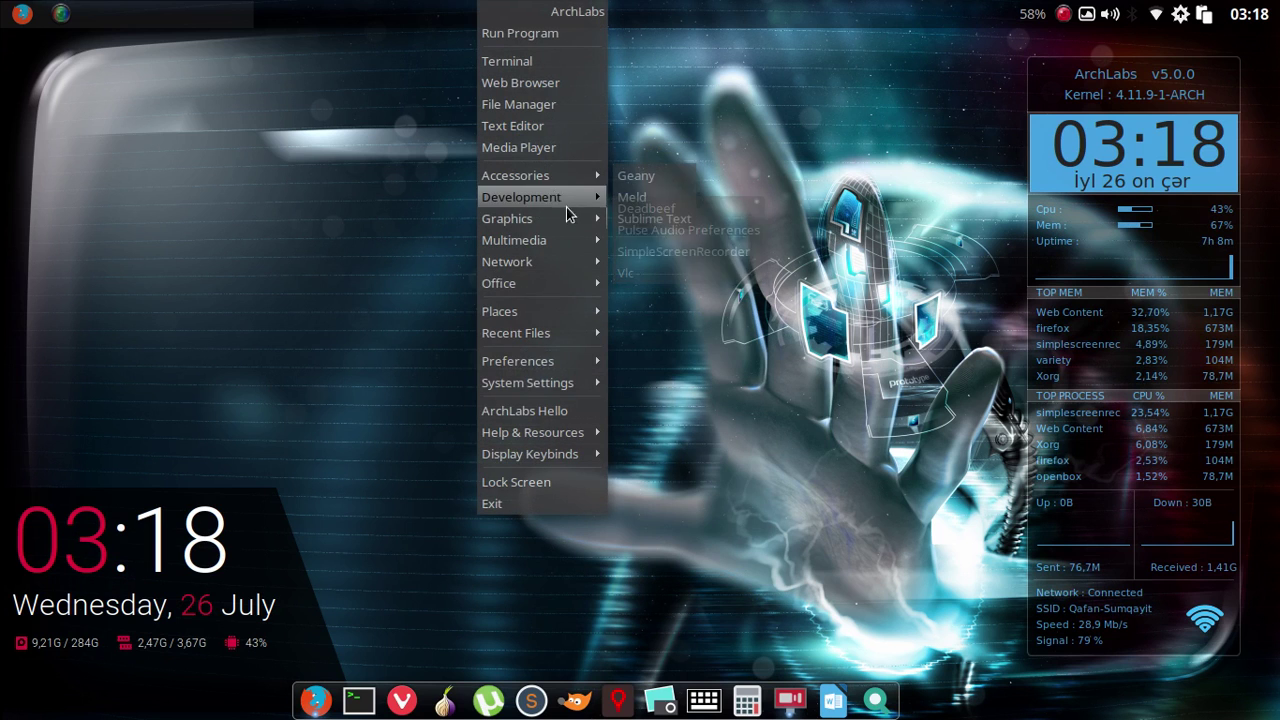
mouse_move(574, 361)
mouse_move(677, 169)
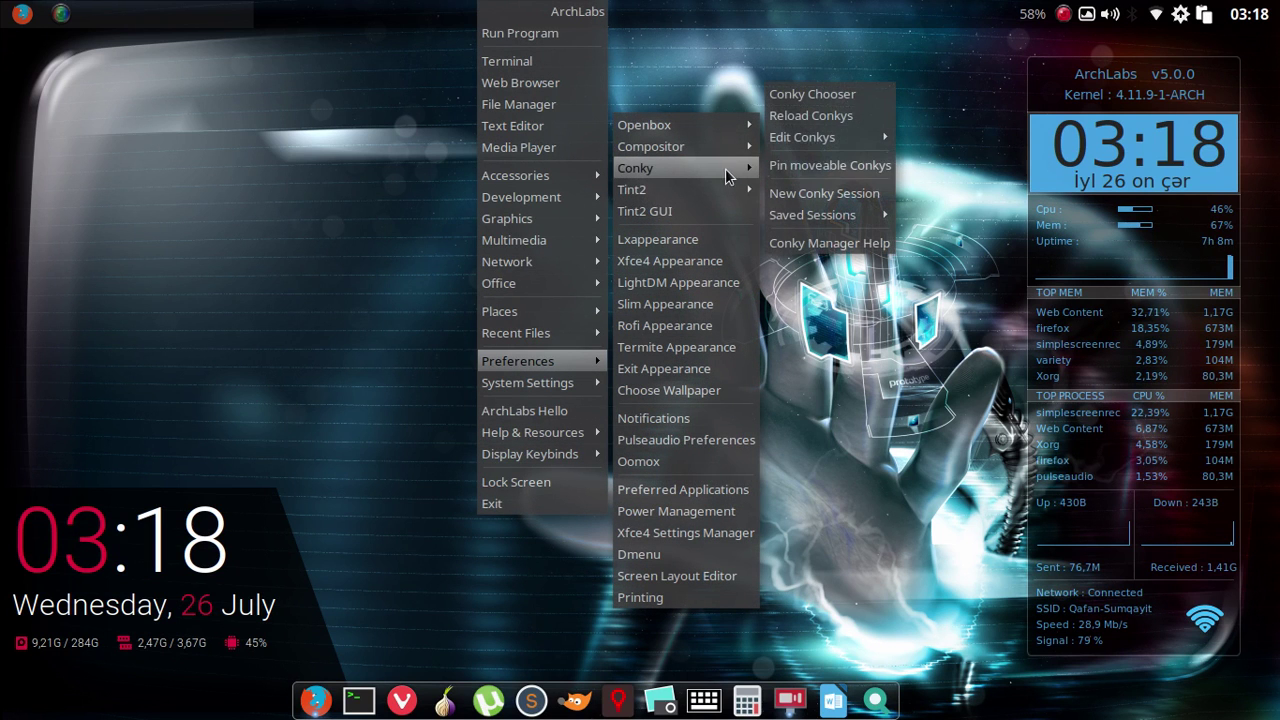
click(826, 95)
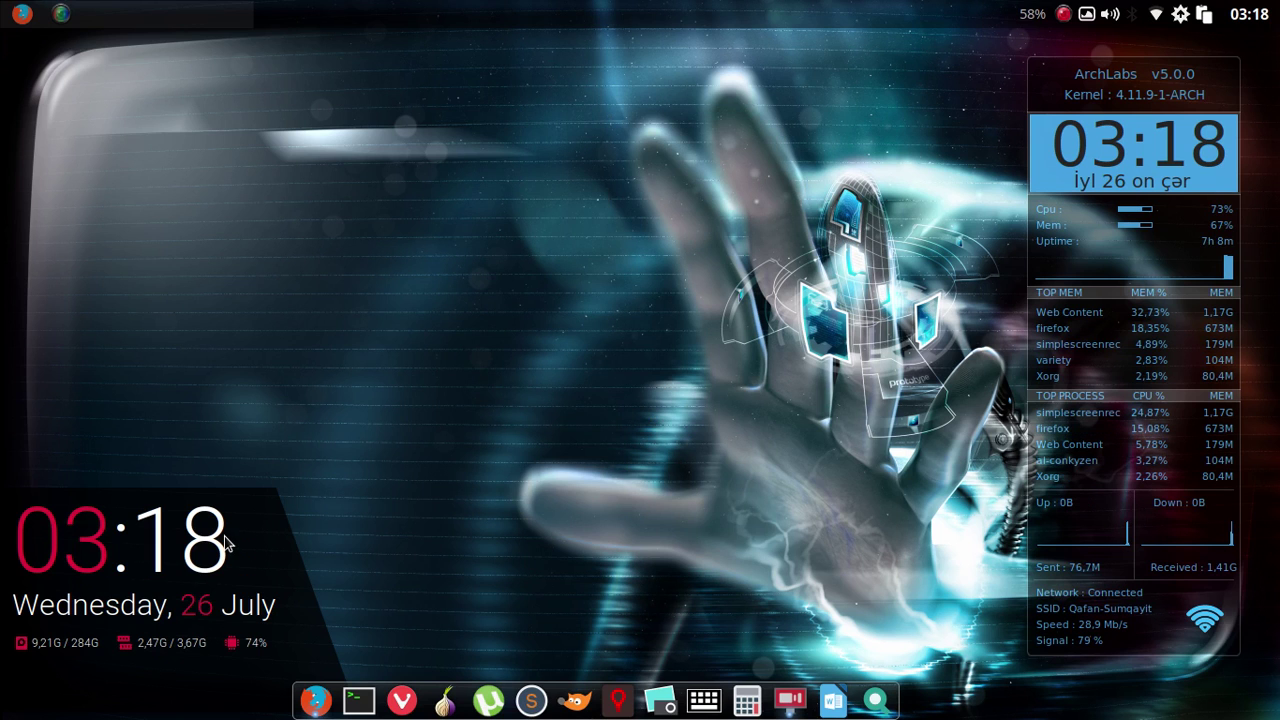
scroll(585, 330, down, 4)
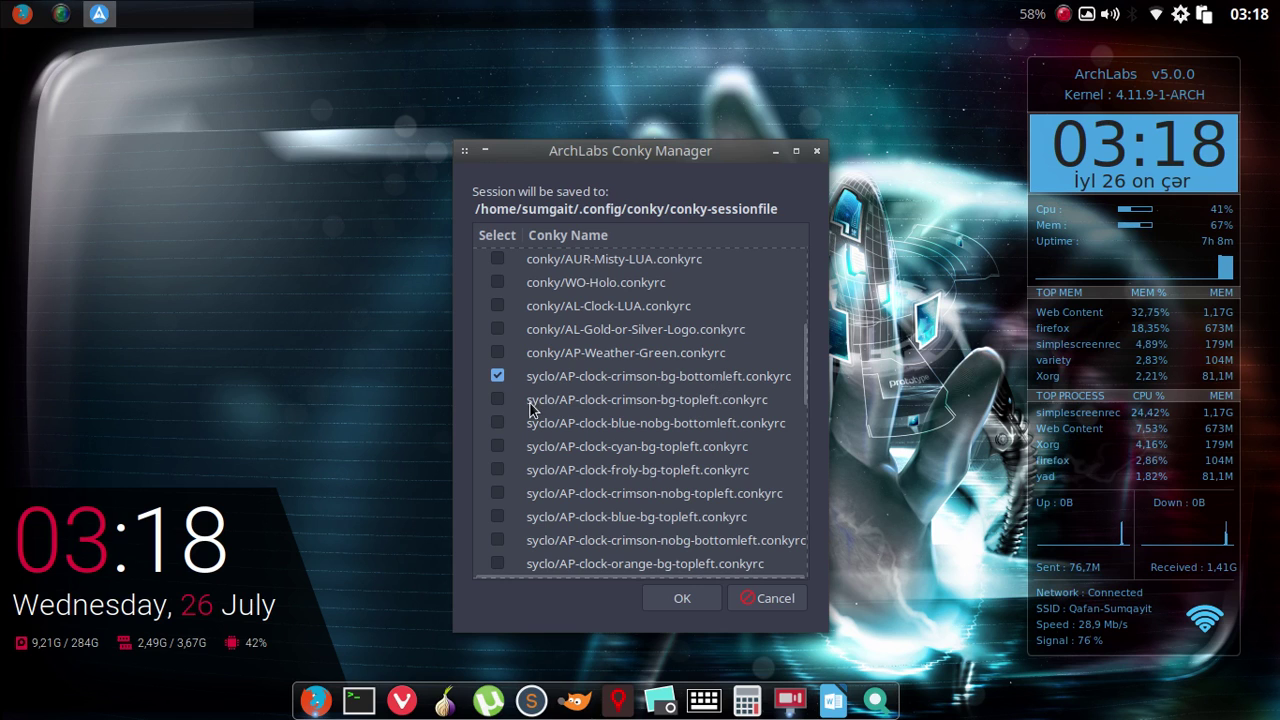
click(498, 399)
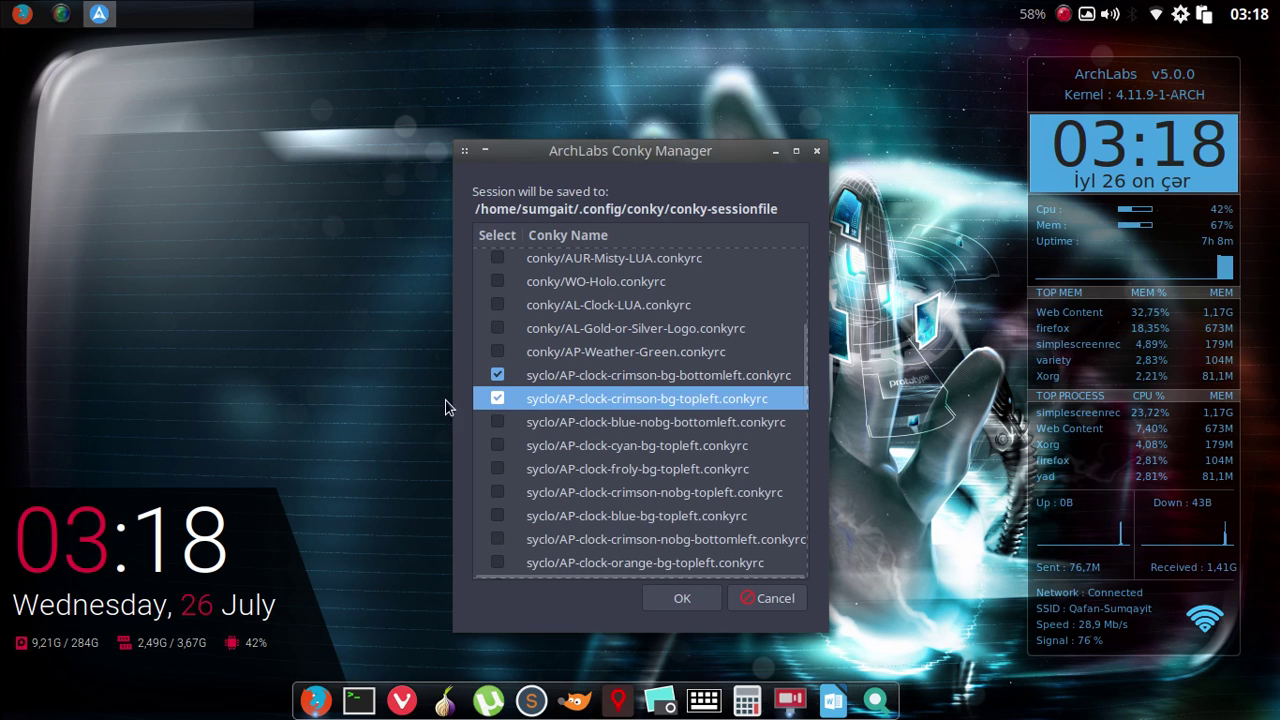
click(497, 375)
click(682, 598)
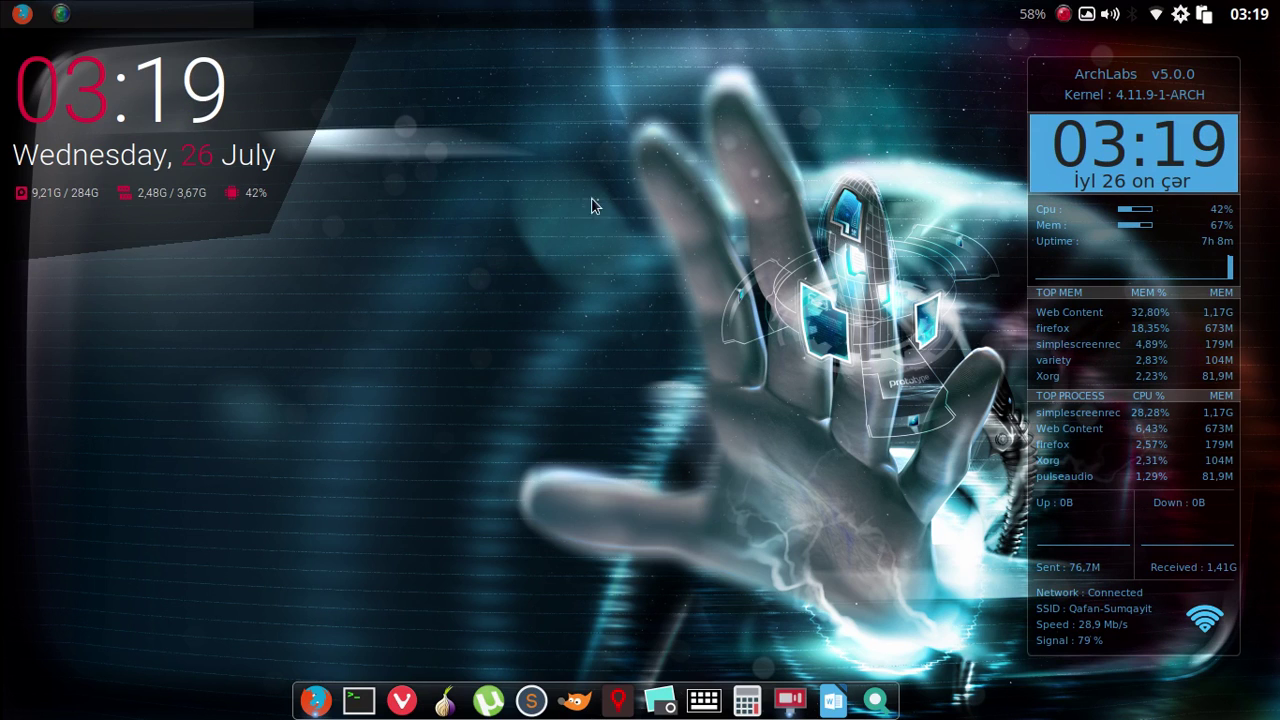
Open the file manager at the home folder and move its window away from the clock conky.
right_click(477, 147)
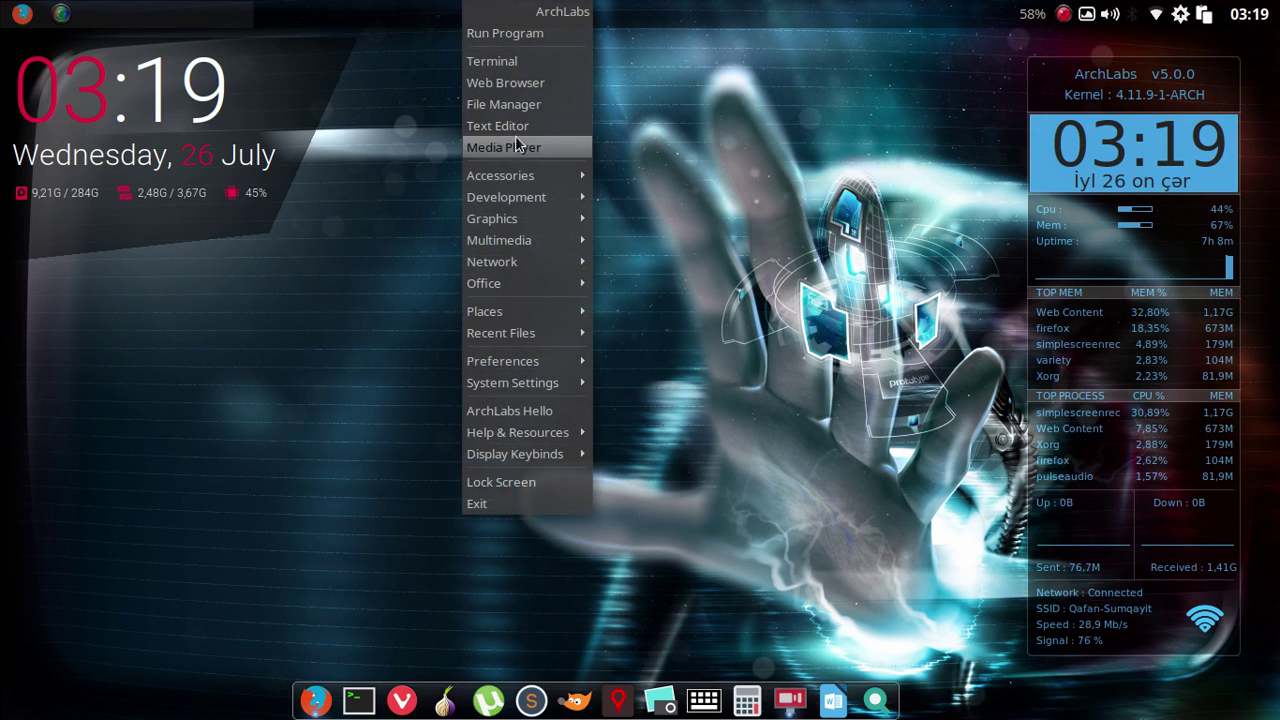
click(477, 132)
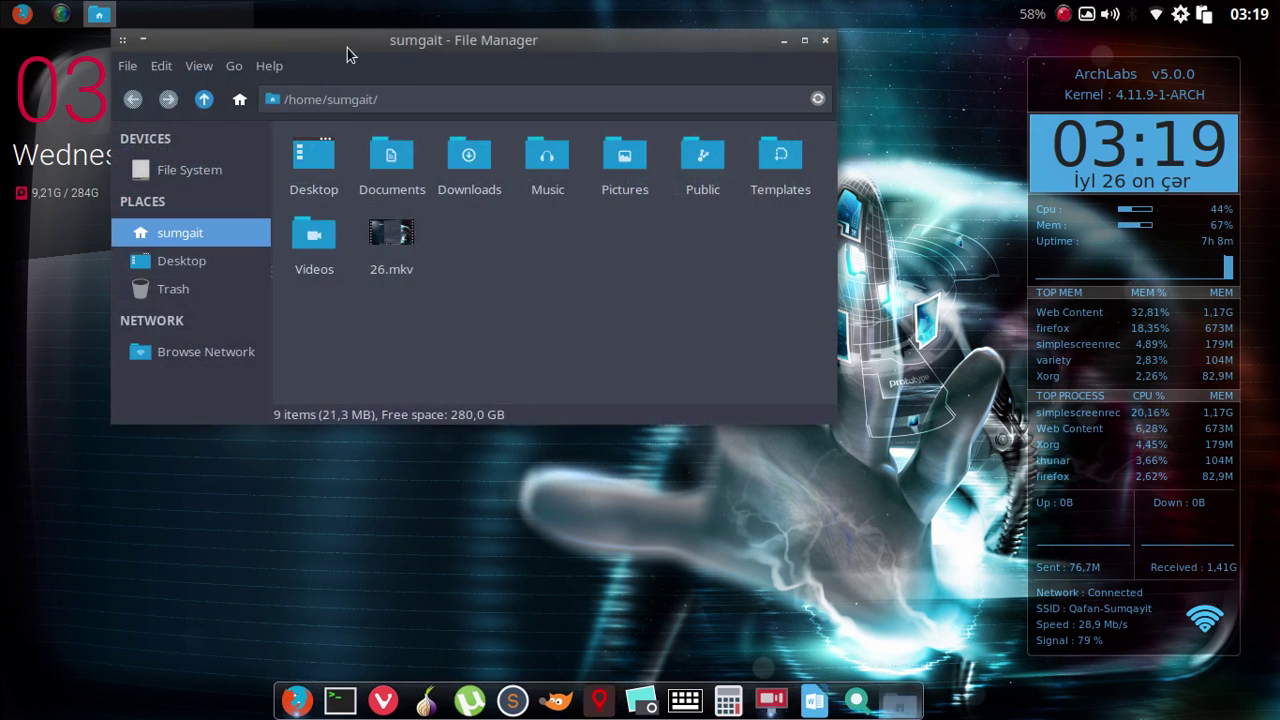
drag(347, 48, 583, 89)
Go to the hidden .config folder inside the home directory by its path.
click(611, 151)
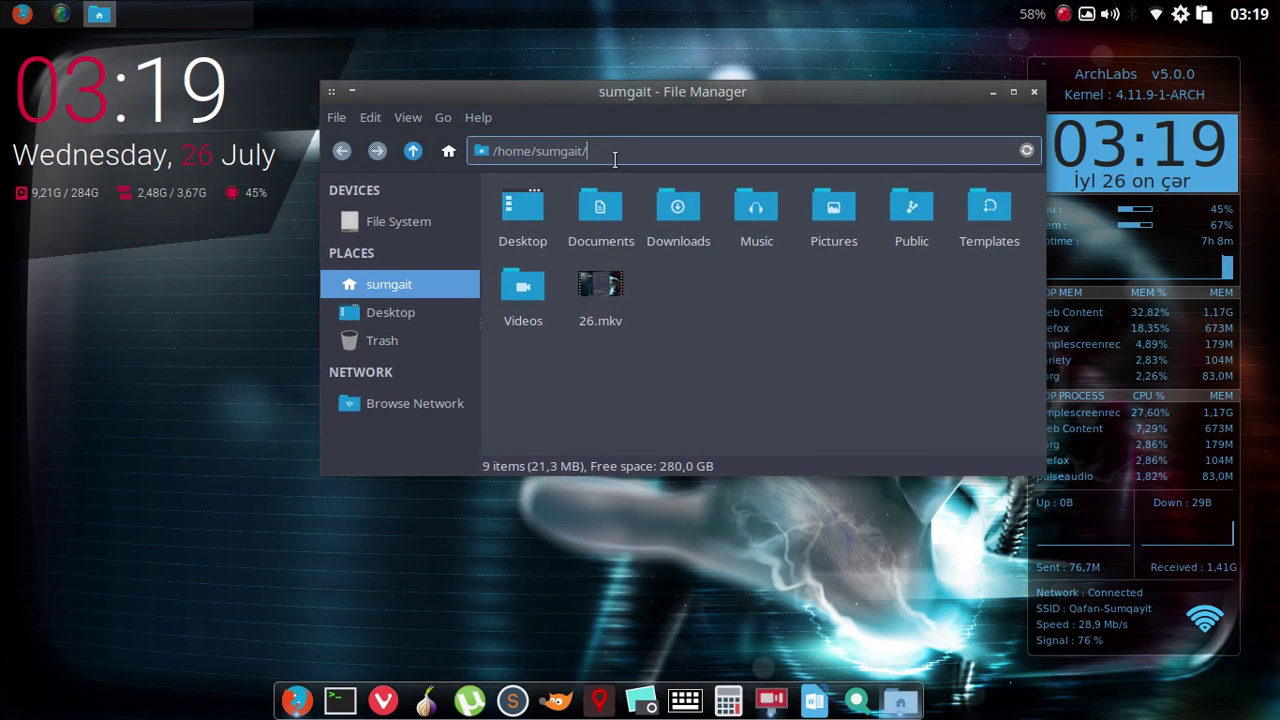
text(.con)
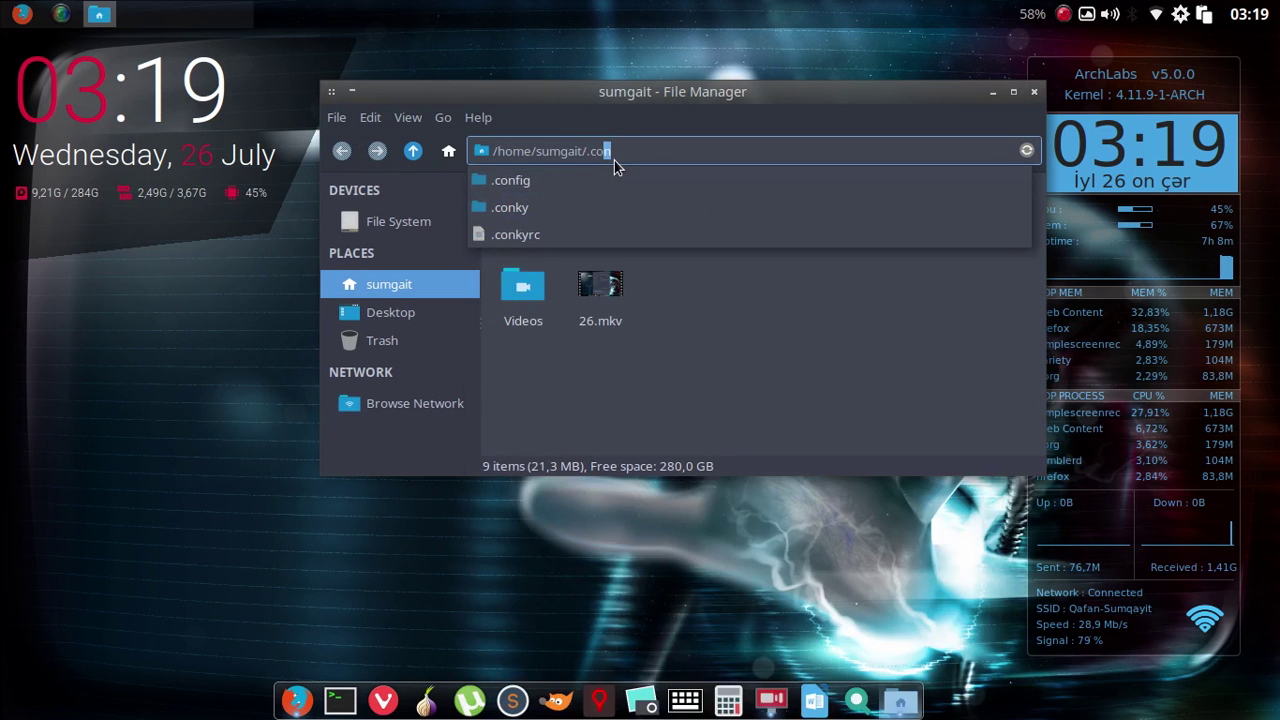
text(fig)
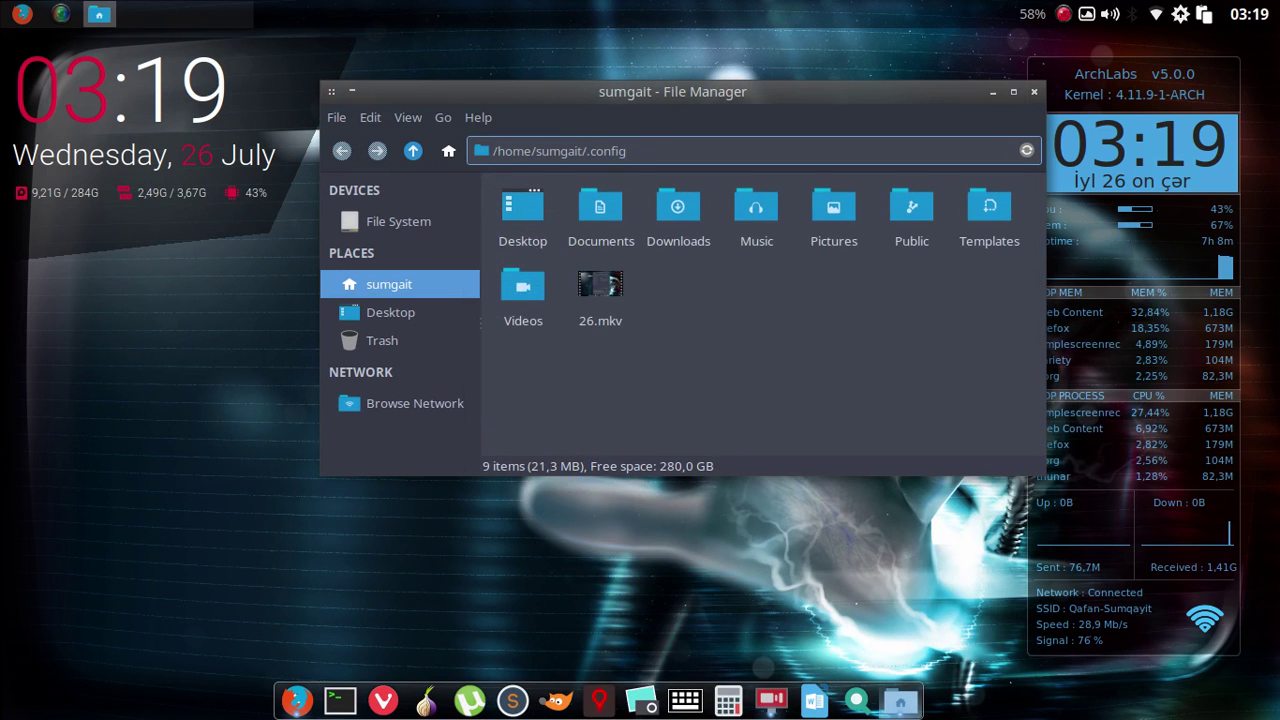
key(BackSpace)
text(g)
key(BackSpace)
key(BackSpace)
key(BackSpace)
key(BackSpace)
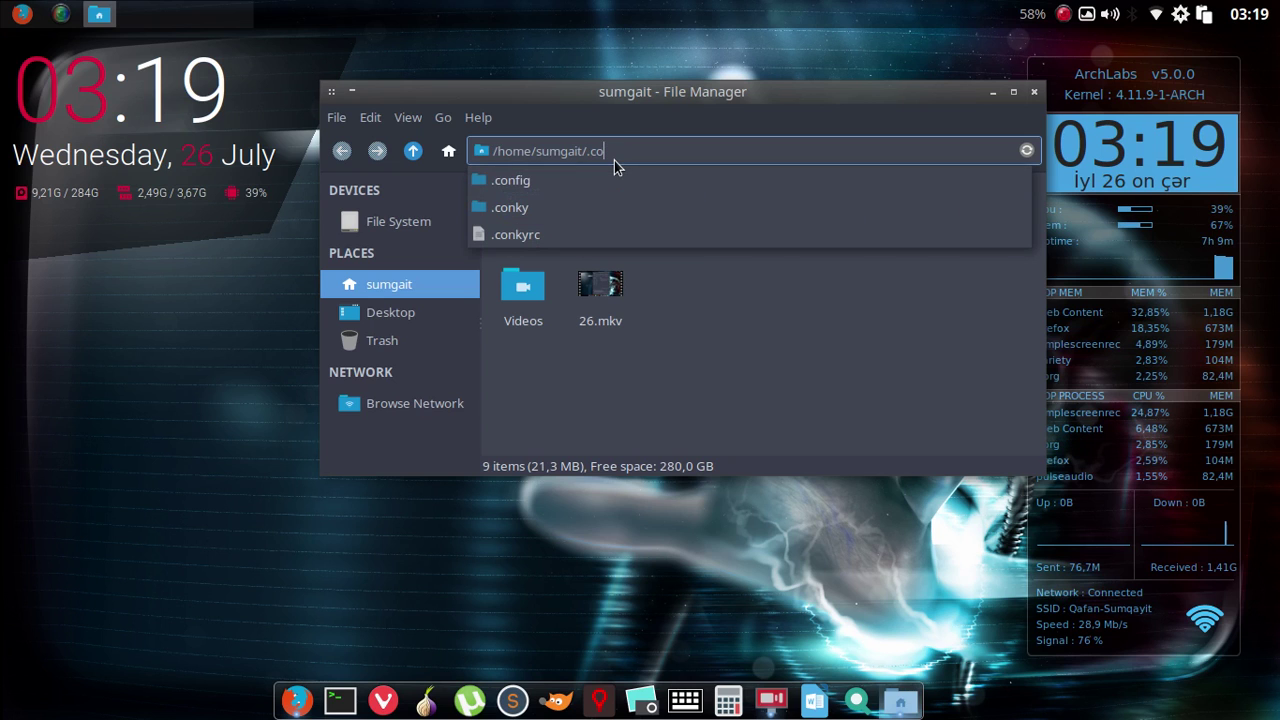
click(530, 182)
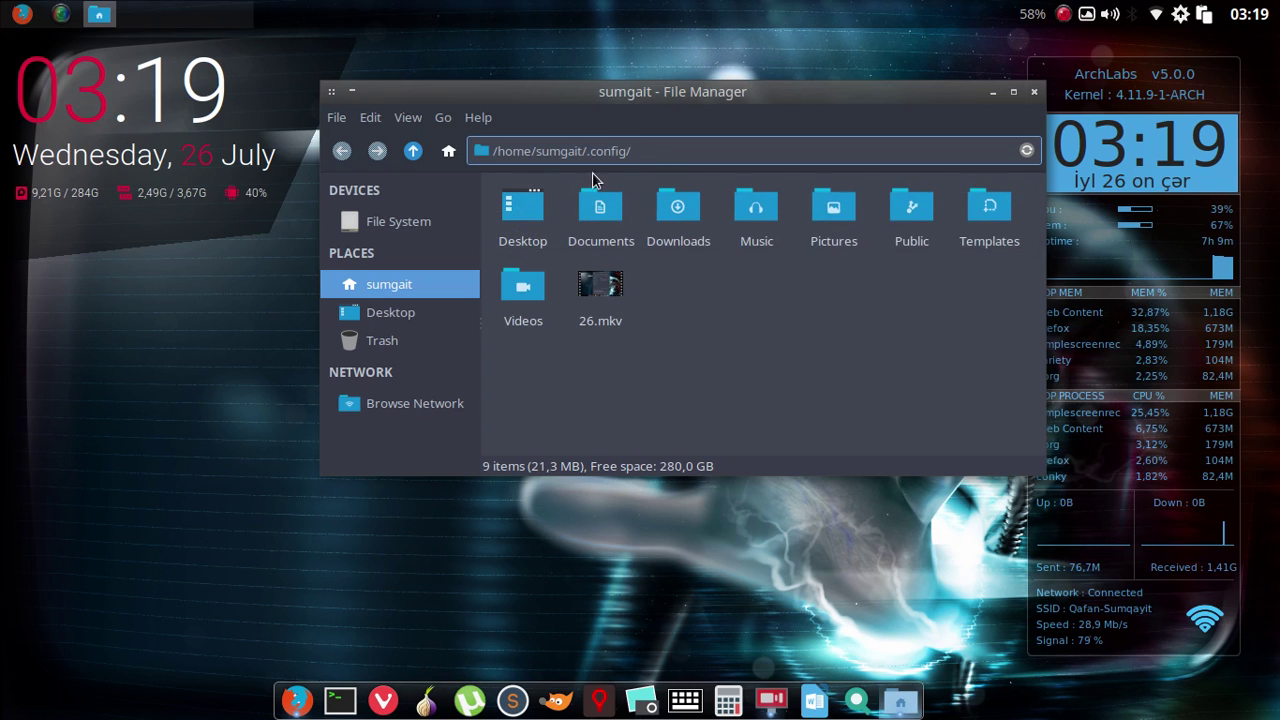
key(Return)
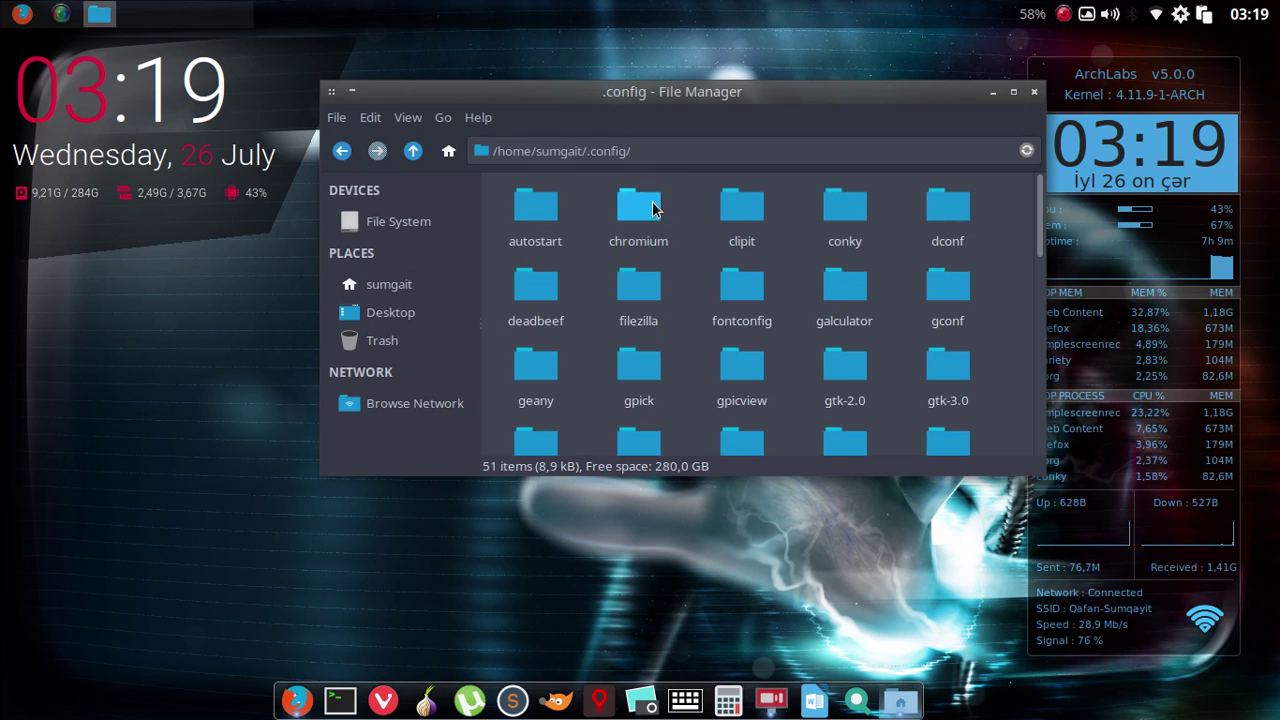
Open the conky folder, check the contents of its images folder, and return to the conky folder.
double_click(857, 223)
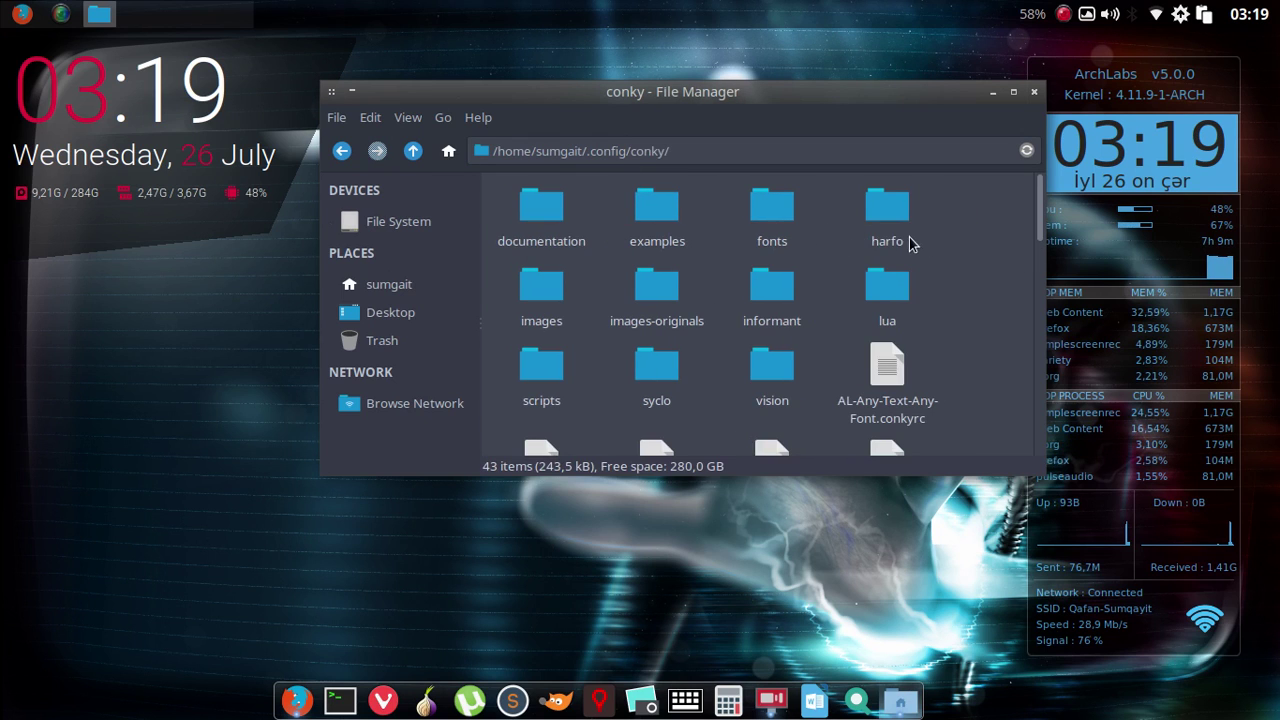
scroll(700, 300, down, 1)
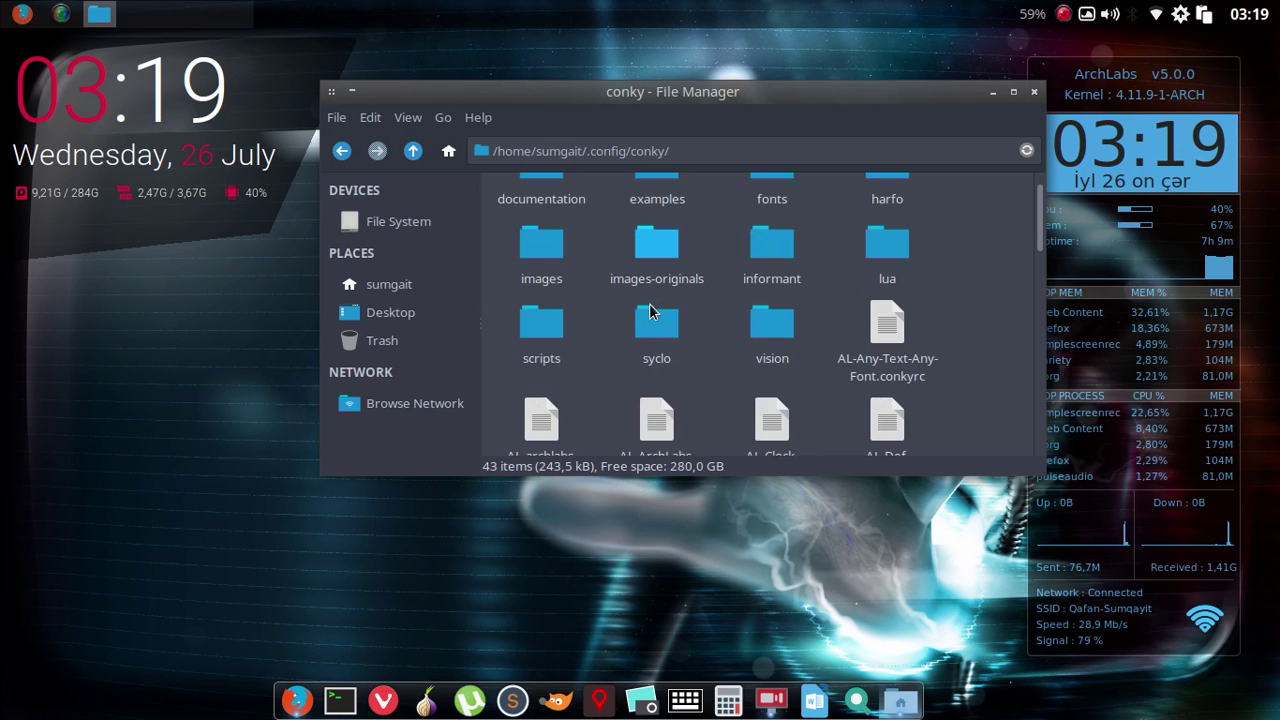
scroll(654, 309, up, 1)
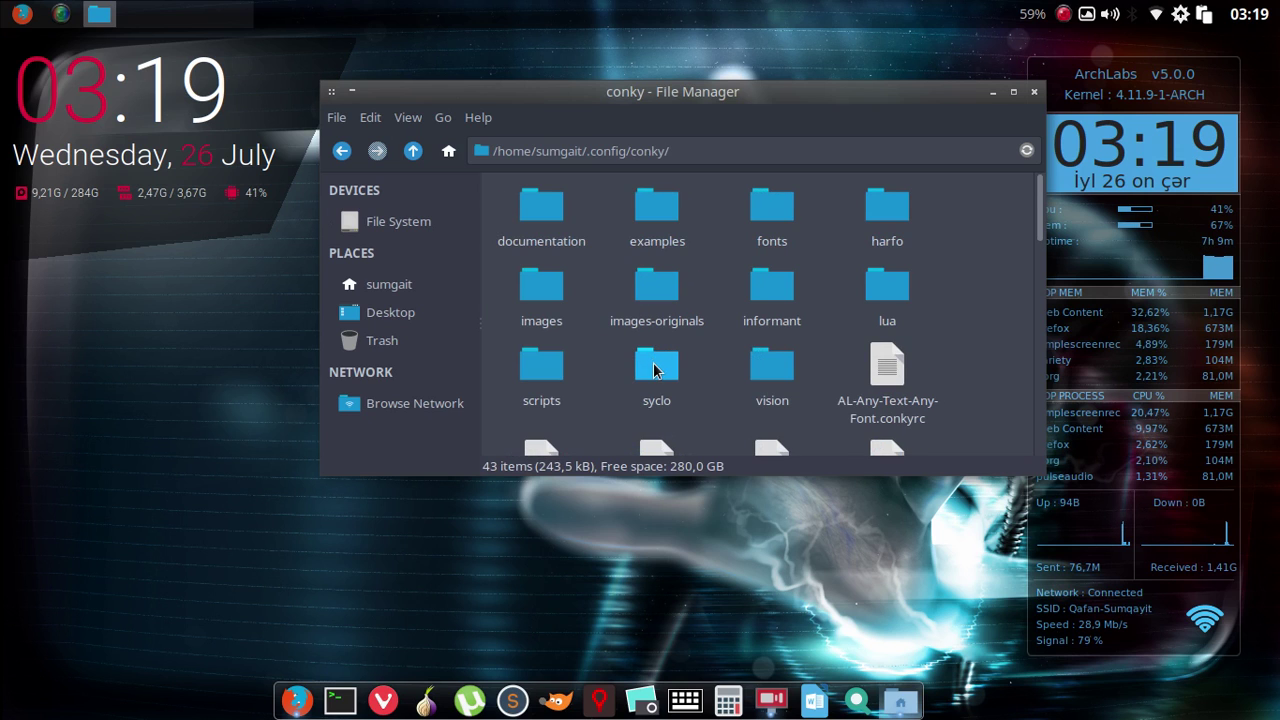
double_click(542, 287)
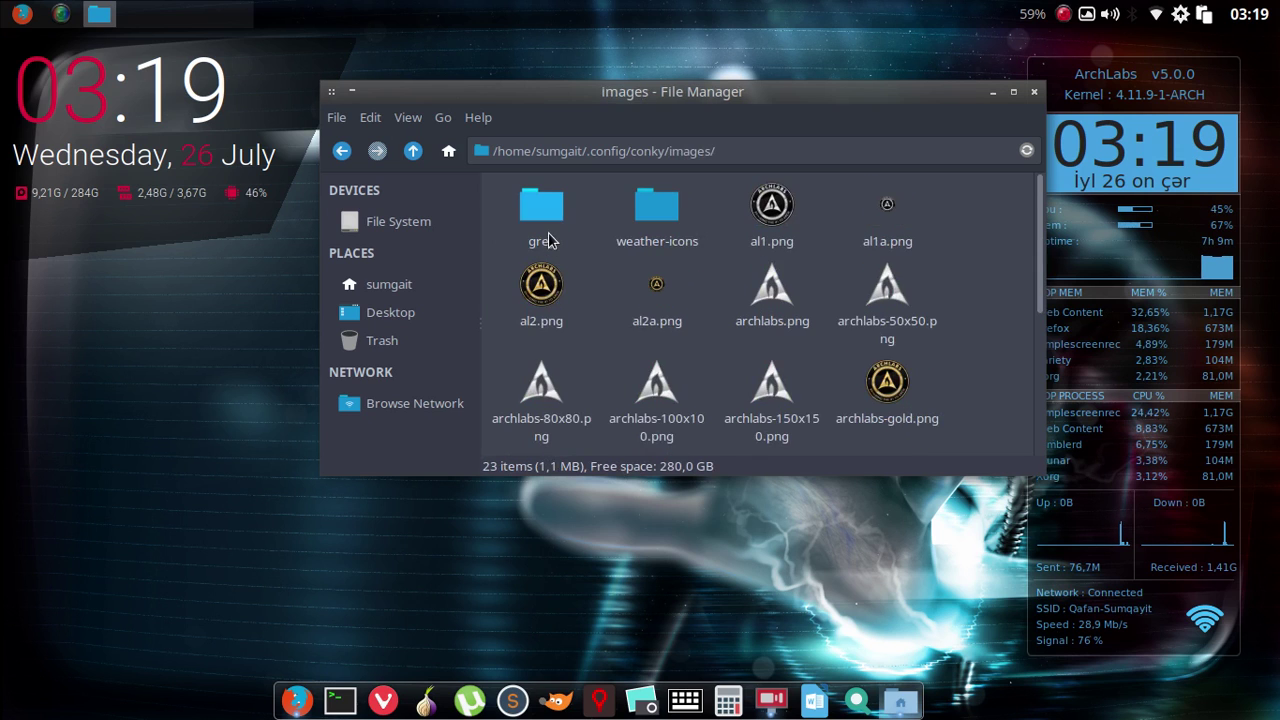
click(342, 151)
Open the Conky Chooser, move its window aside, and find the syclo/AP-clock-crimson-bg-topleft.conkyrc entry in the list.
right_click(136, 326)
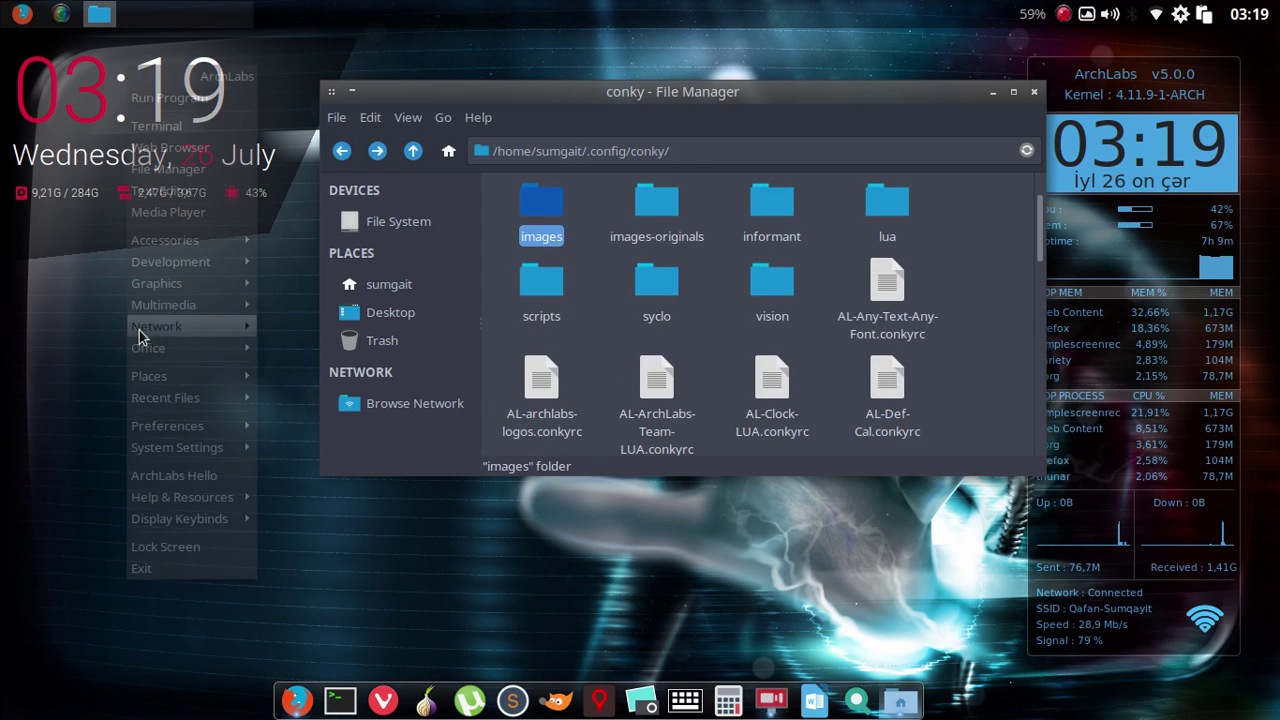
mouse_move(232, 428)
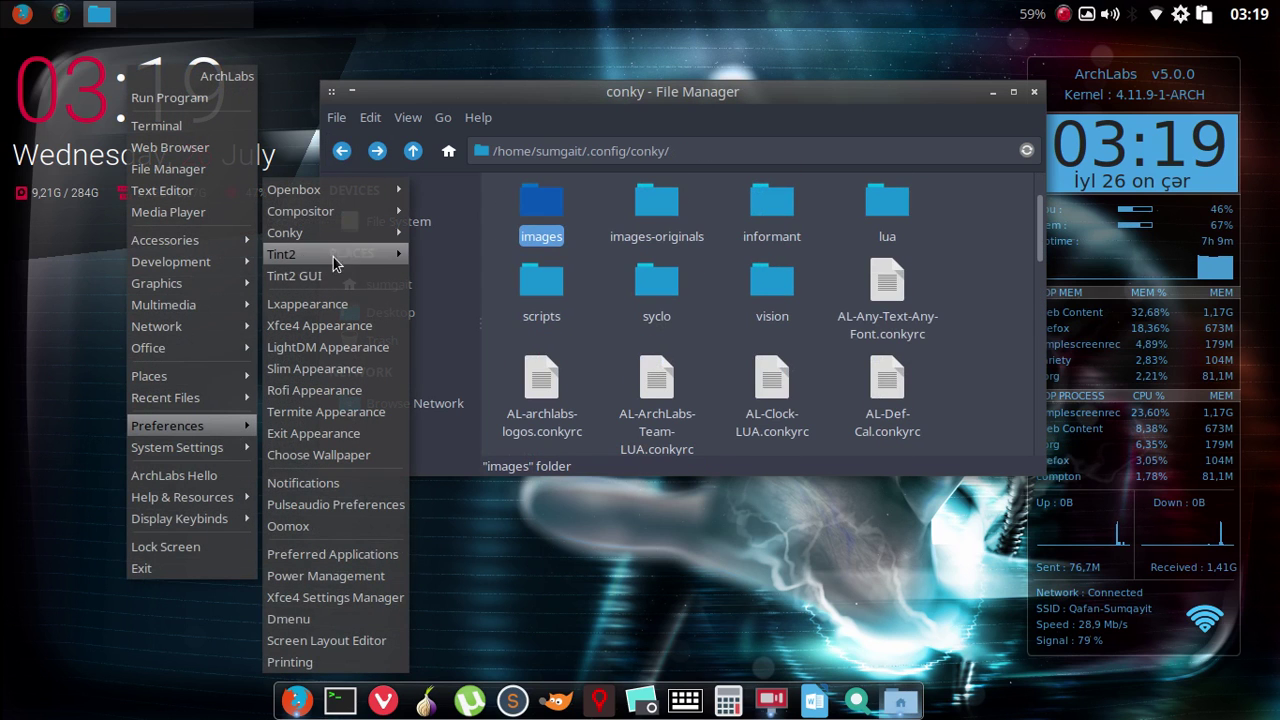
mouse_move(353, 228)
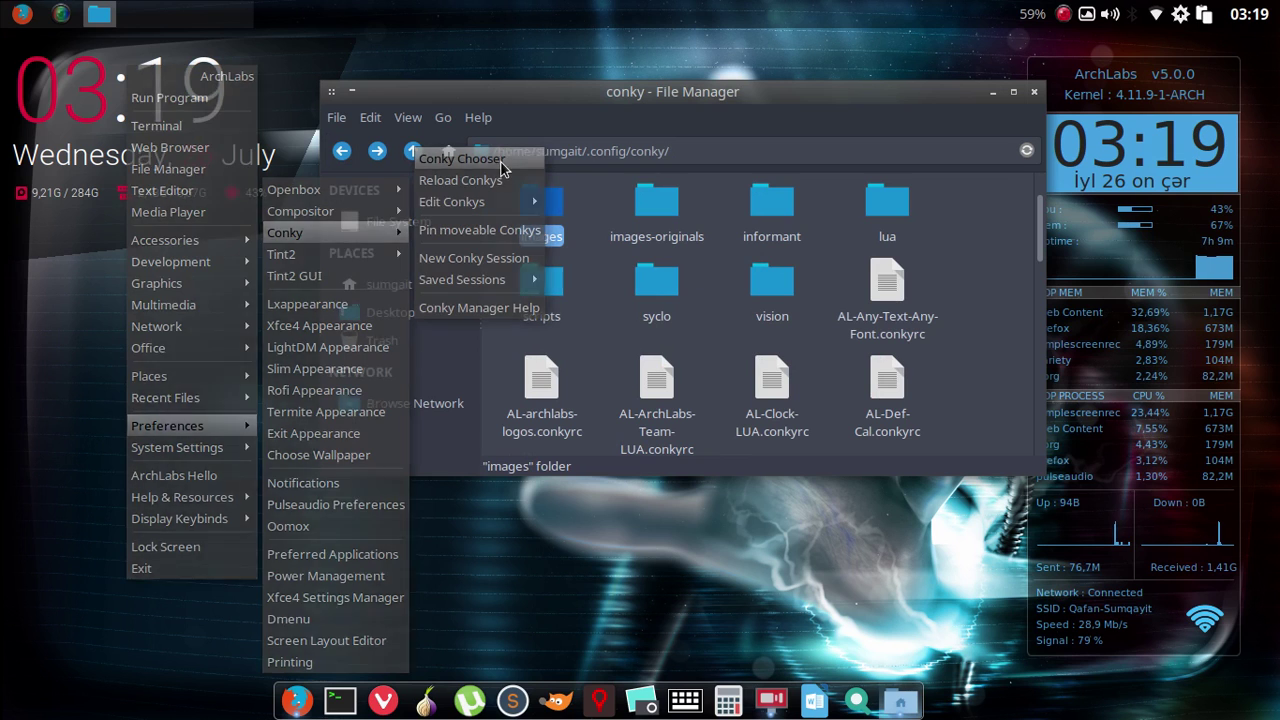
click(582, 199)
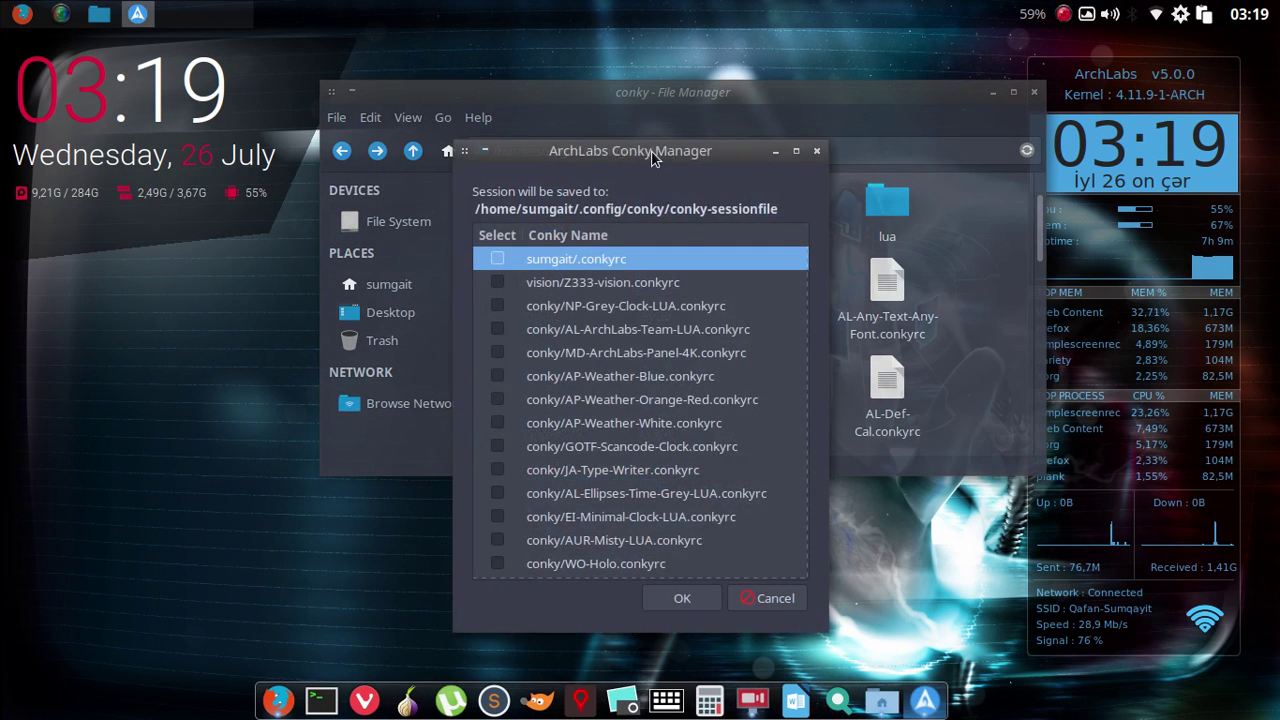
drag(650, 151, 327, 127)
scroll(300, 380, down, 6)
click(176, 368)
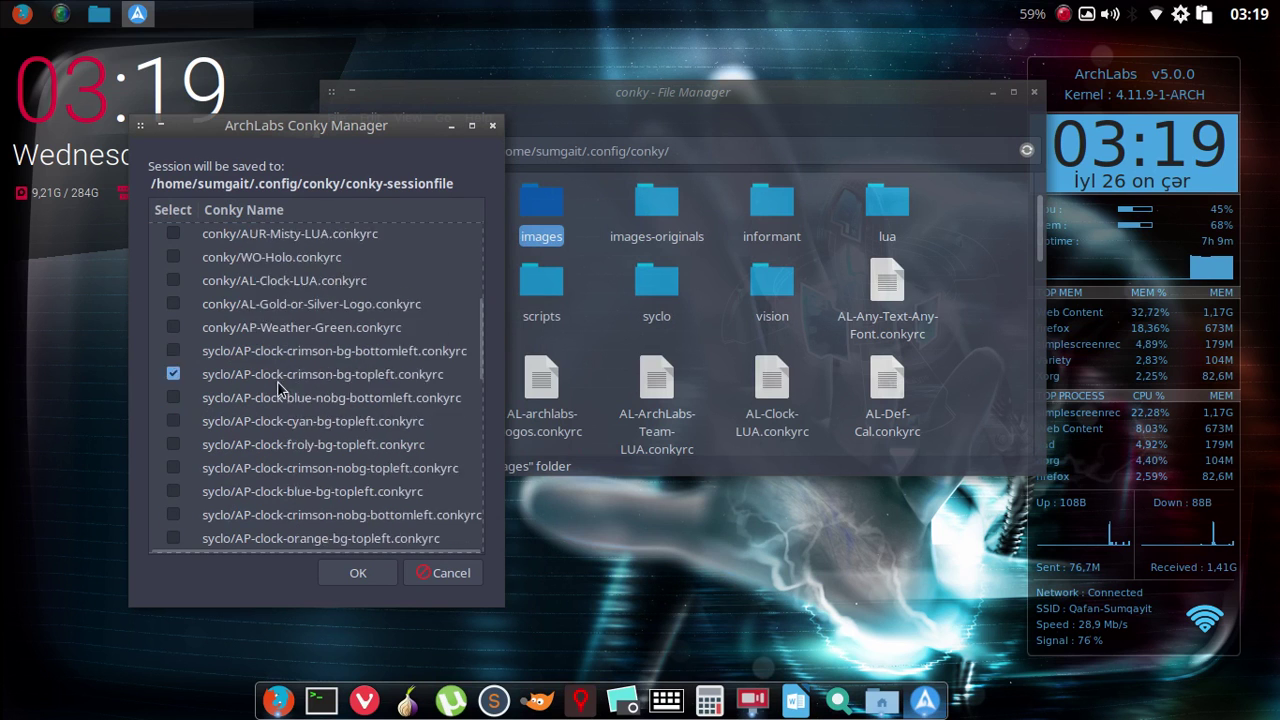
scroll(221, 340, down, 1)
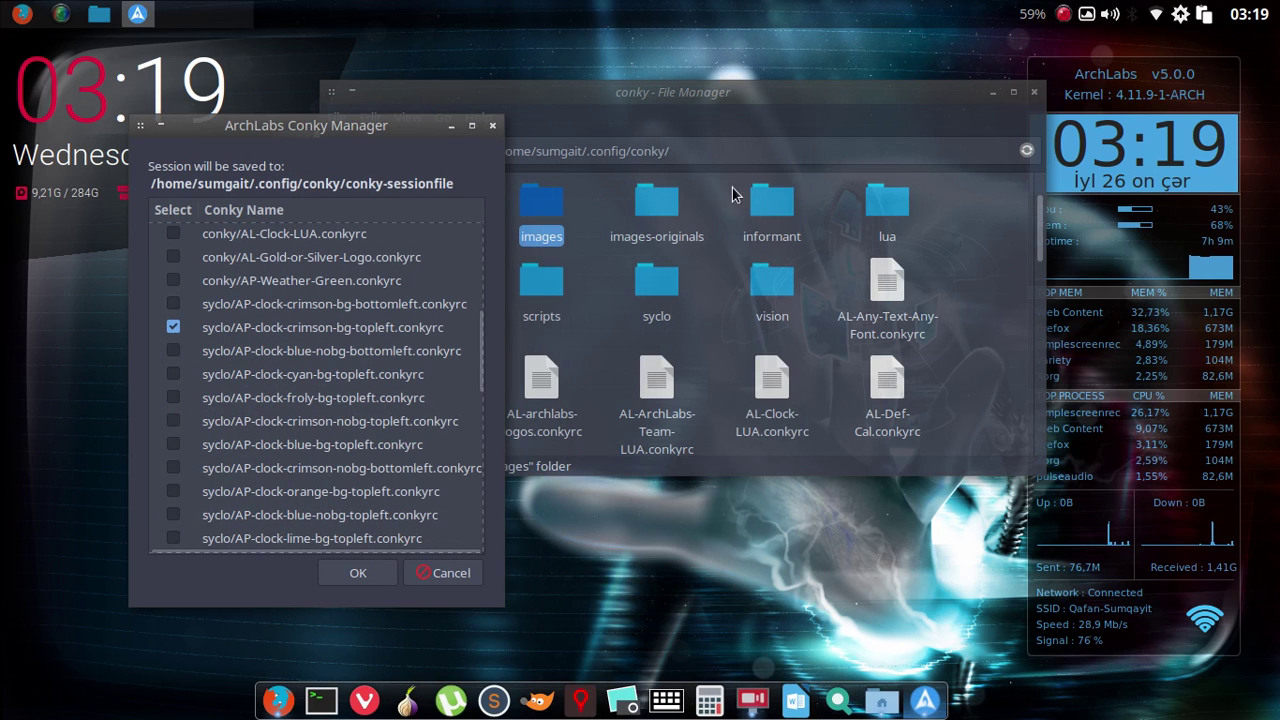
Open the syclo folder in the file manager and place that window and the Conky Manager side by side without overlap.
click(703, 110)
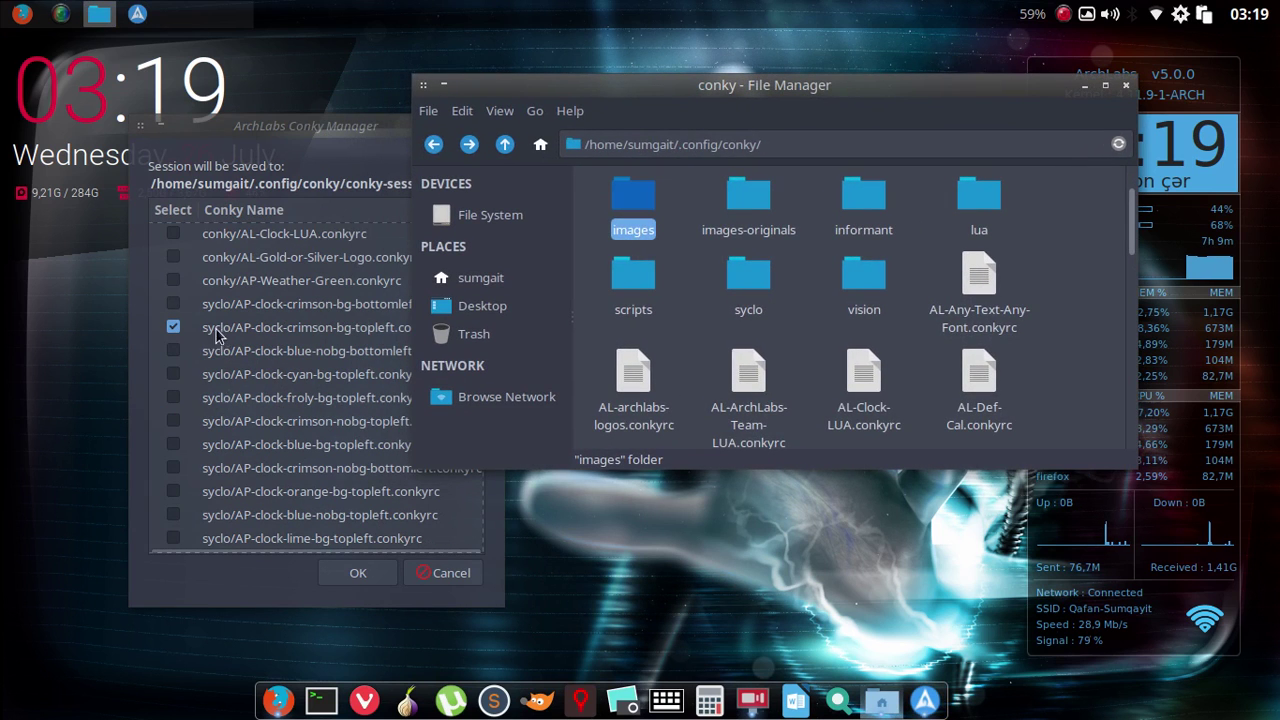
double_click(748, 280)
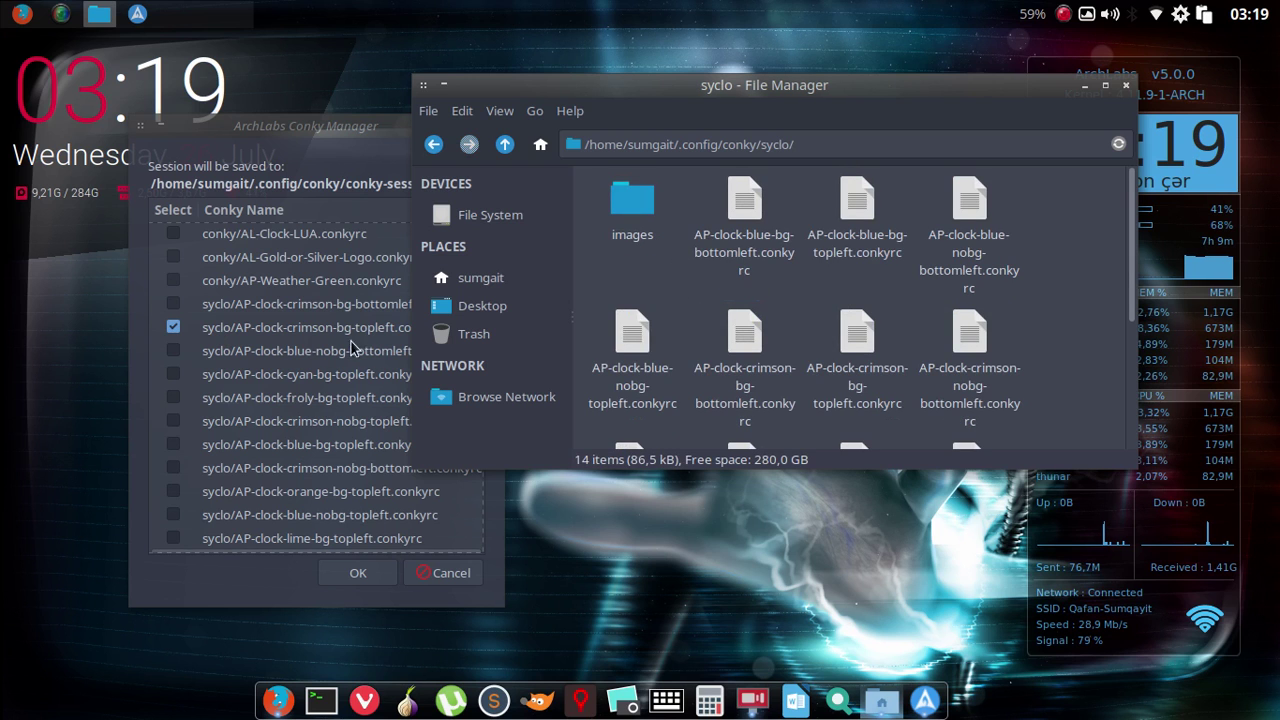
drag(298, 126, 170, 222)
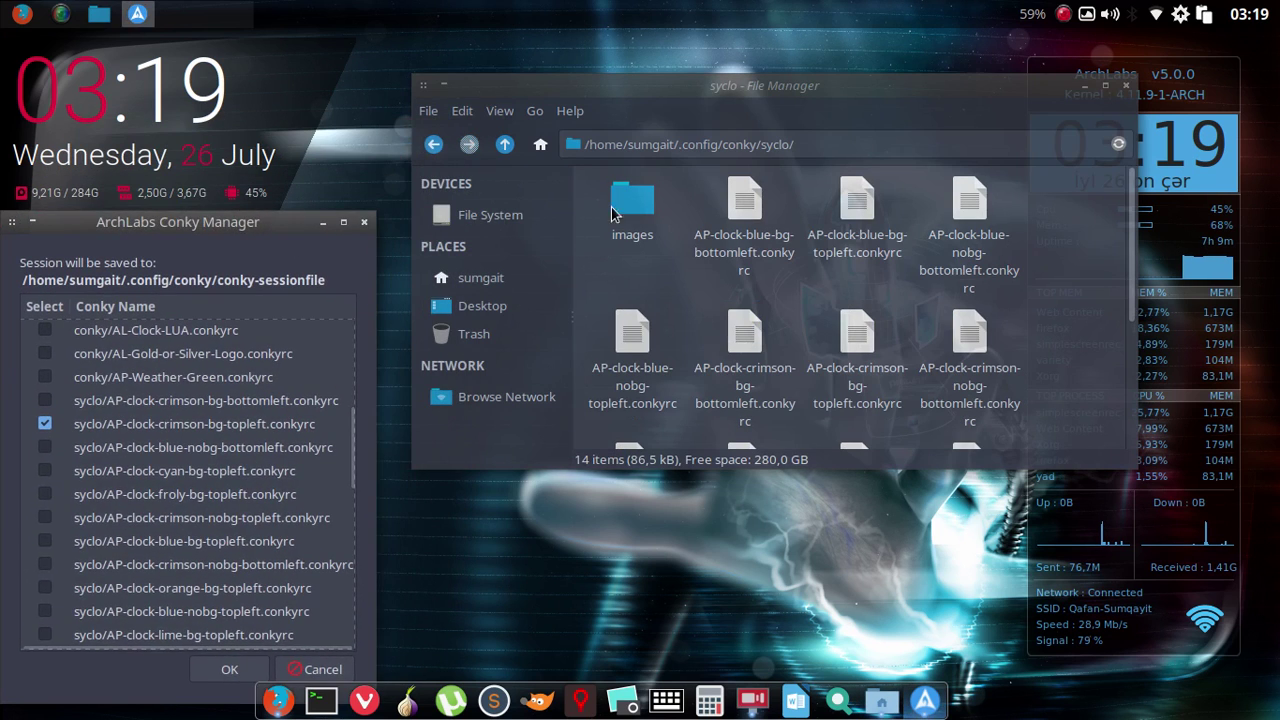
Look through syclo's images folder, including its bg and blue subfolders, and return to the syclo folder.
double_click(628, 205)
double_click(620, 212)
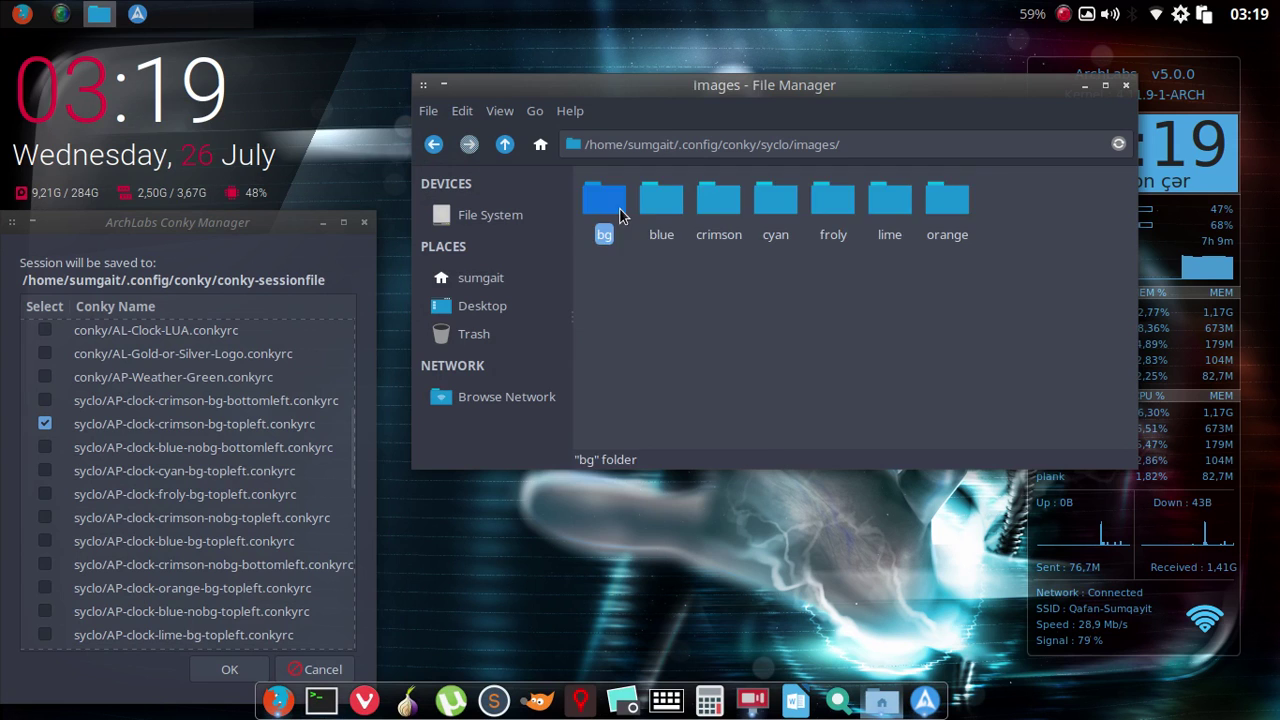
click(433, 144)
double_click(681, 206)
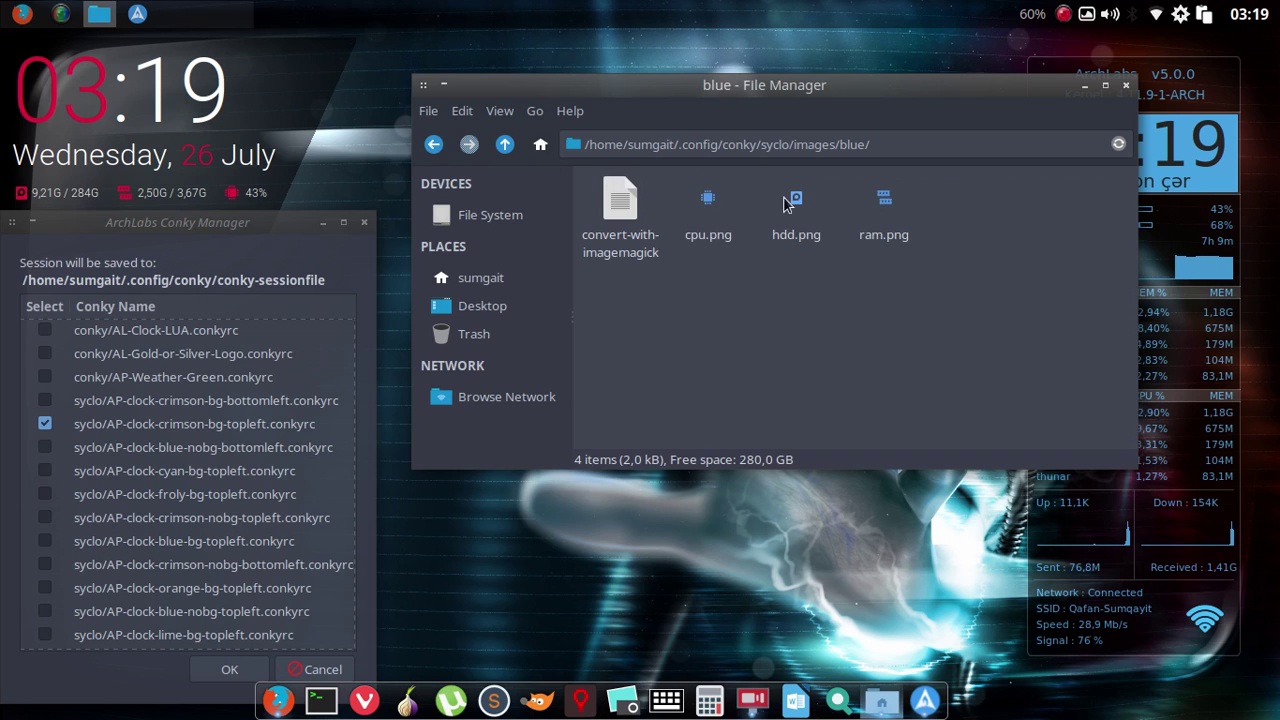
click(433, 144)
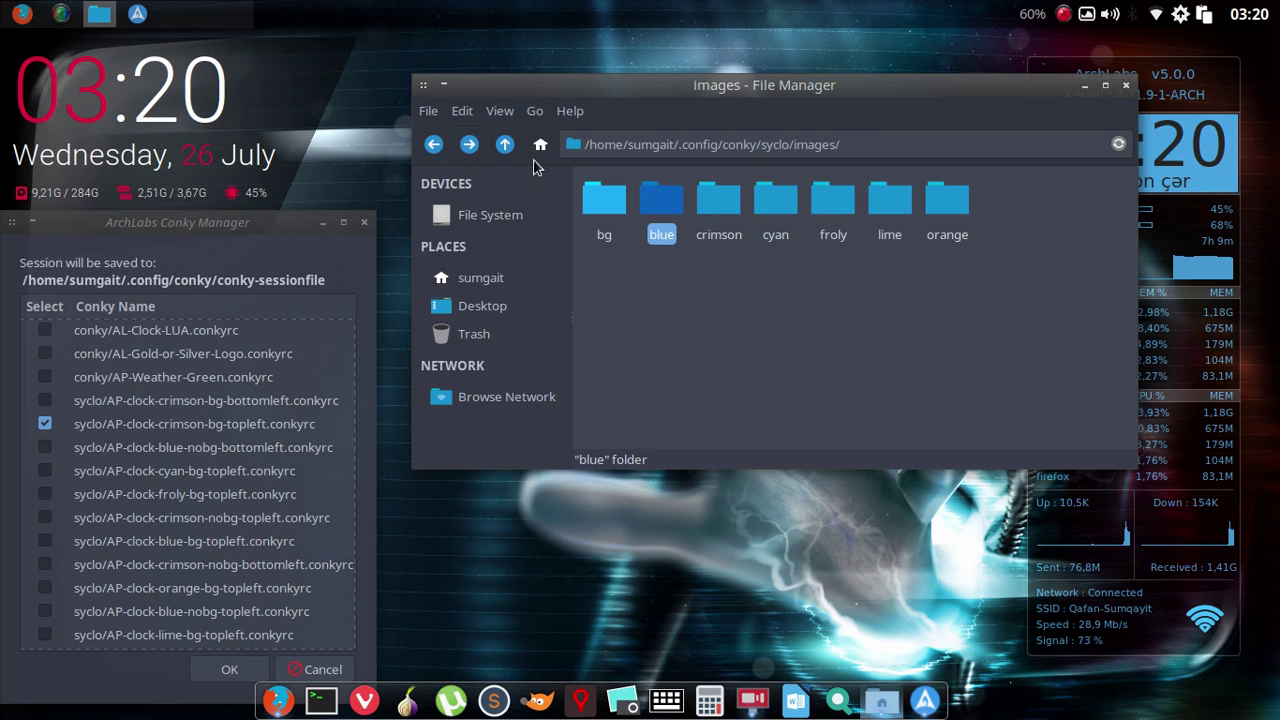
click(433, 144)
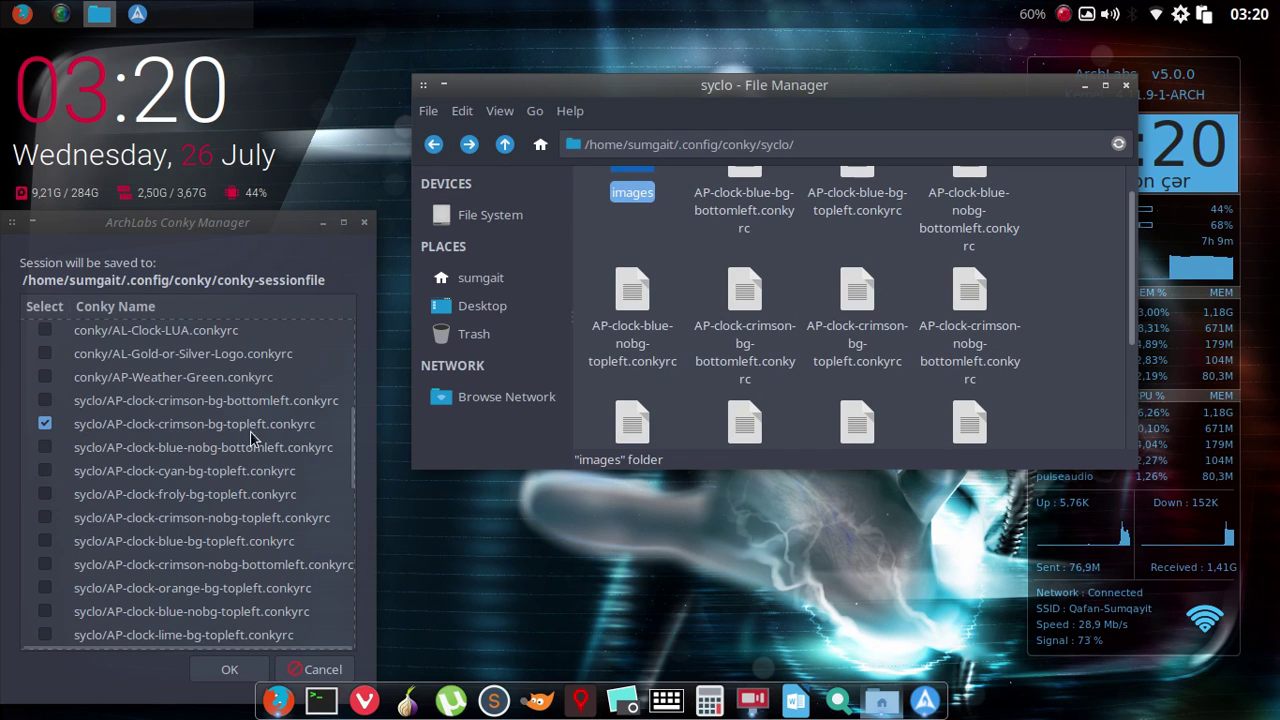
Find AP-clock-crimson-bg-topleft.conkyrc in the syclo folder and open it in the Geany text editor.
scroll(806, 322, down, 2)
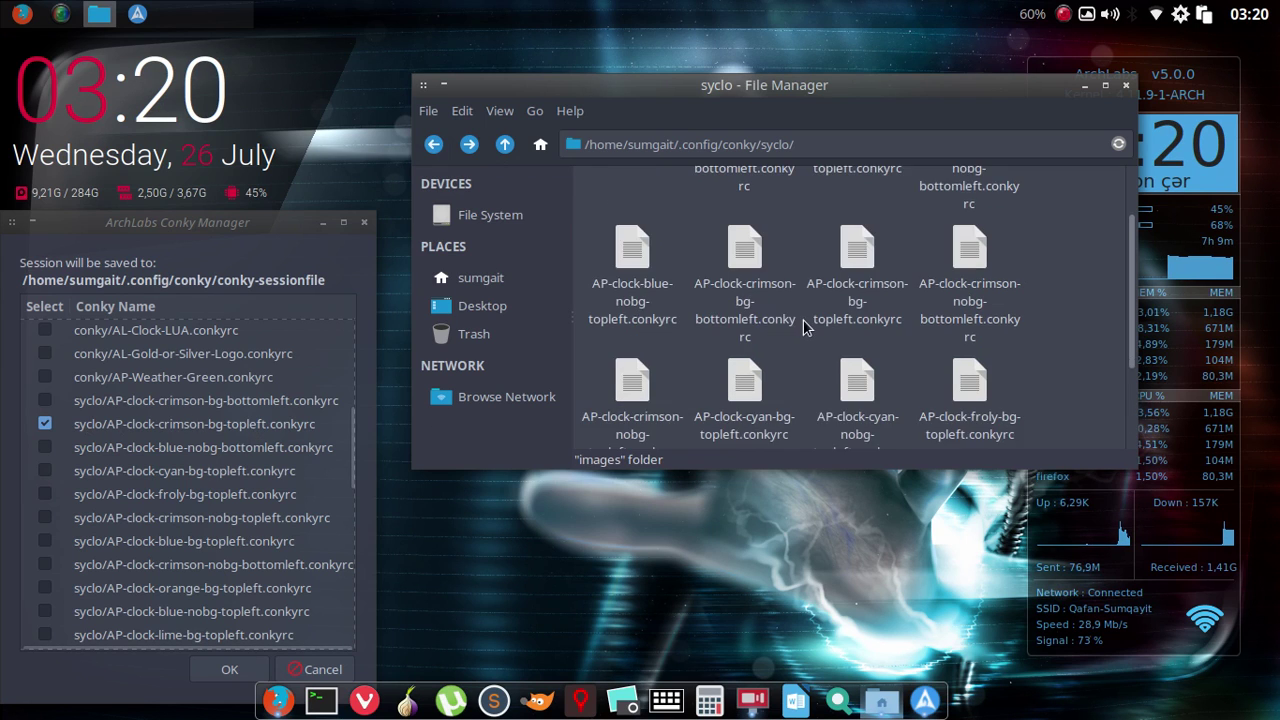
scroll(800, 318, up, 2)
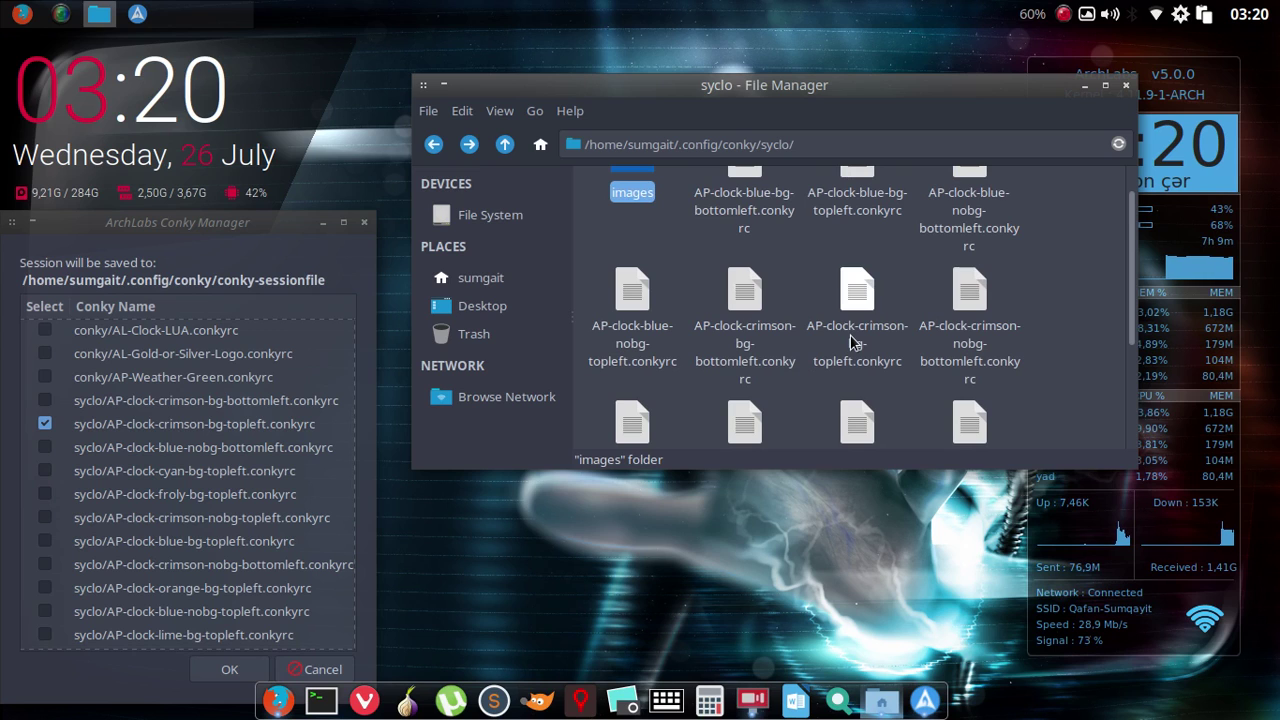
text(f)
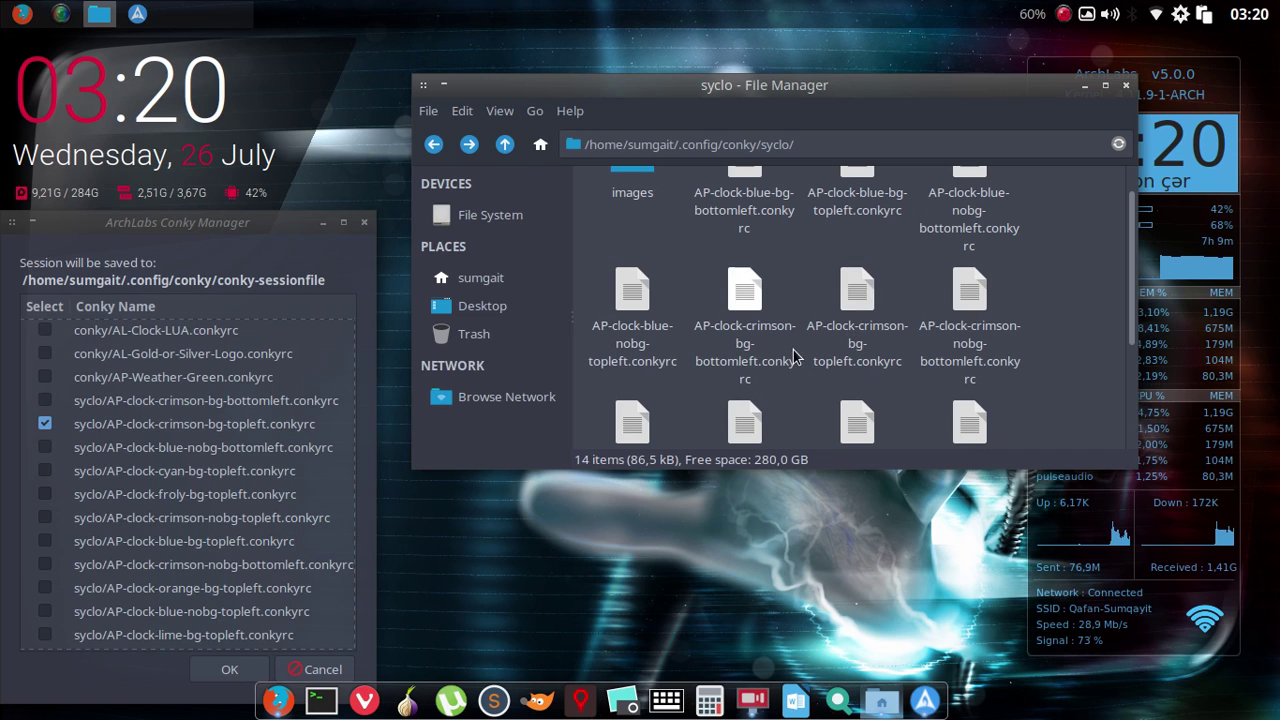
scroll(790, 352, up, 1)
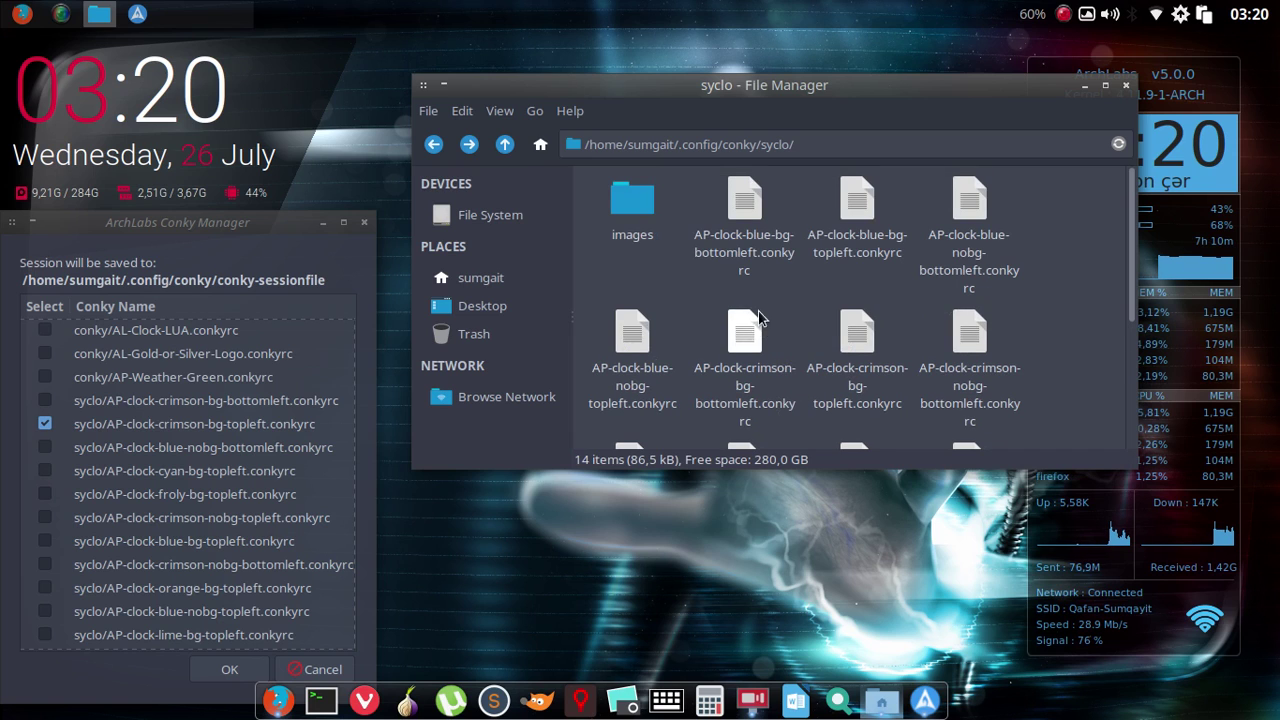
scroll(771, 337, down, 1)
scroll(771, 337, down, 2)
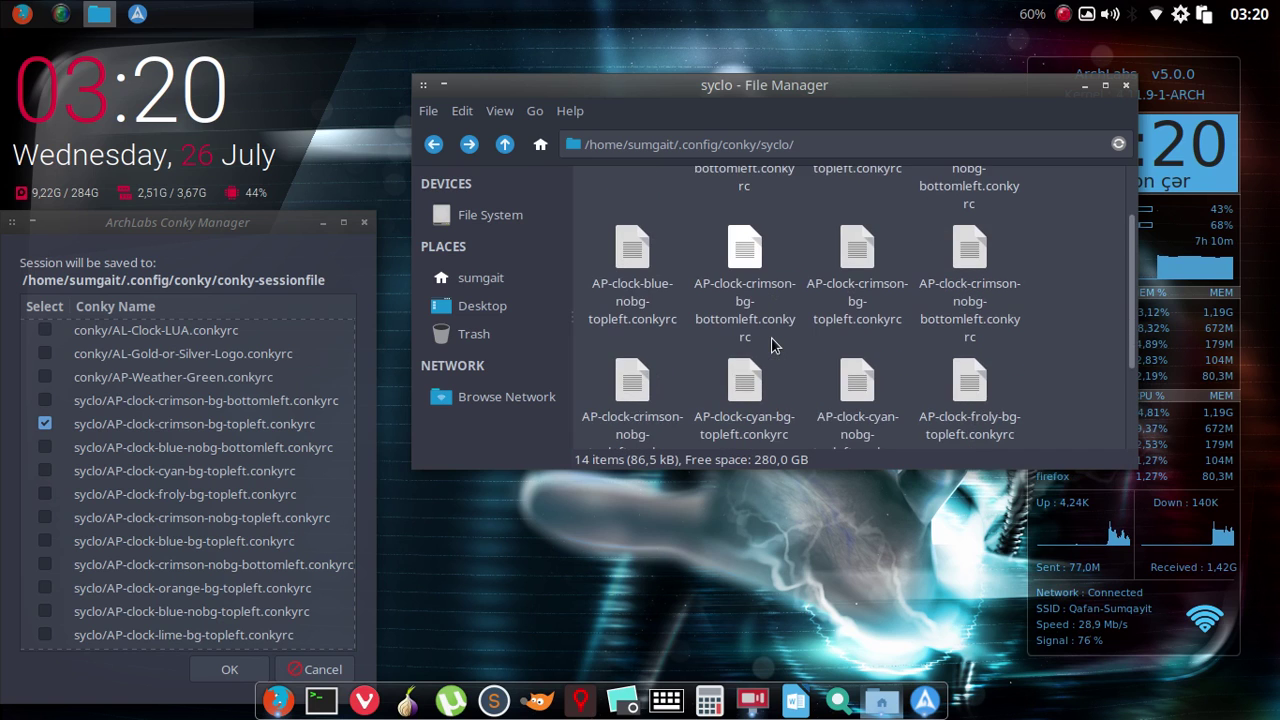
click(881, 255)
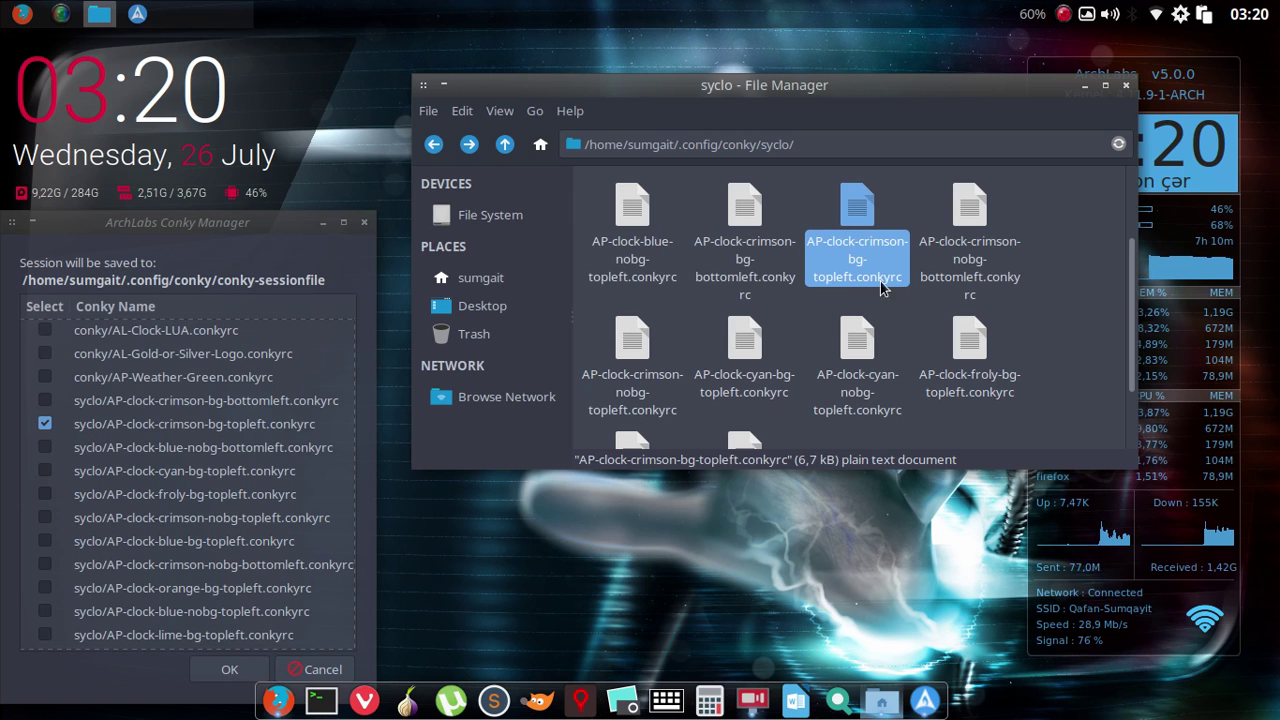
right_click(857, 213)
click(900, 214)
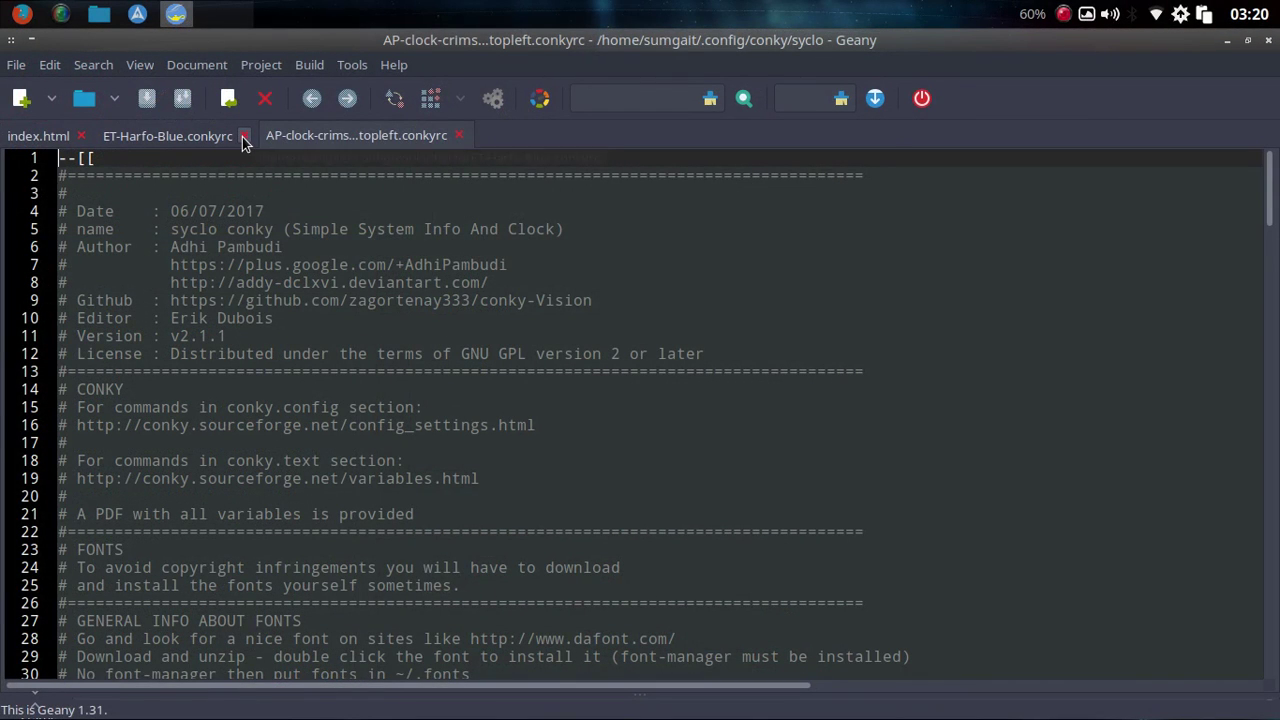
Close ET-Harfo-Blue.conkyrc and search the crimson clock's configuration file for "crims".
click(244, 136)
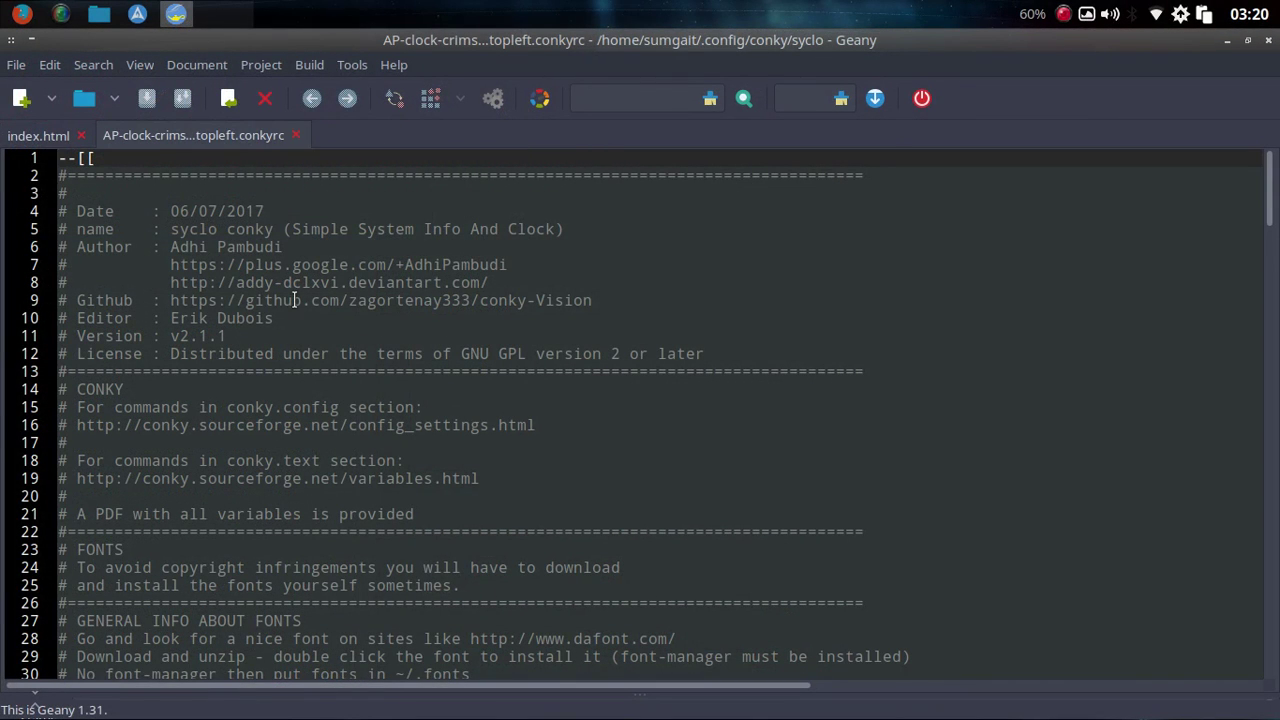
scroll(300, 320, down, 3)
scroll(308, 381, down, 10)
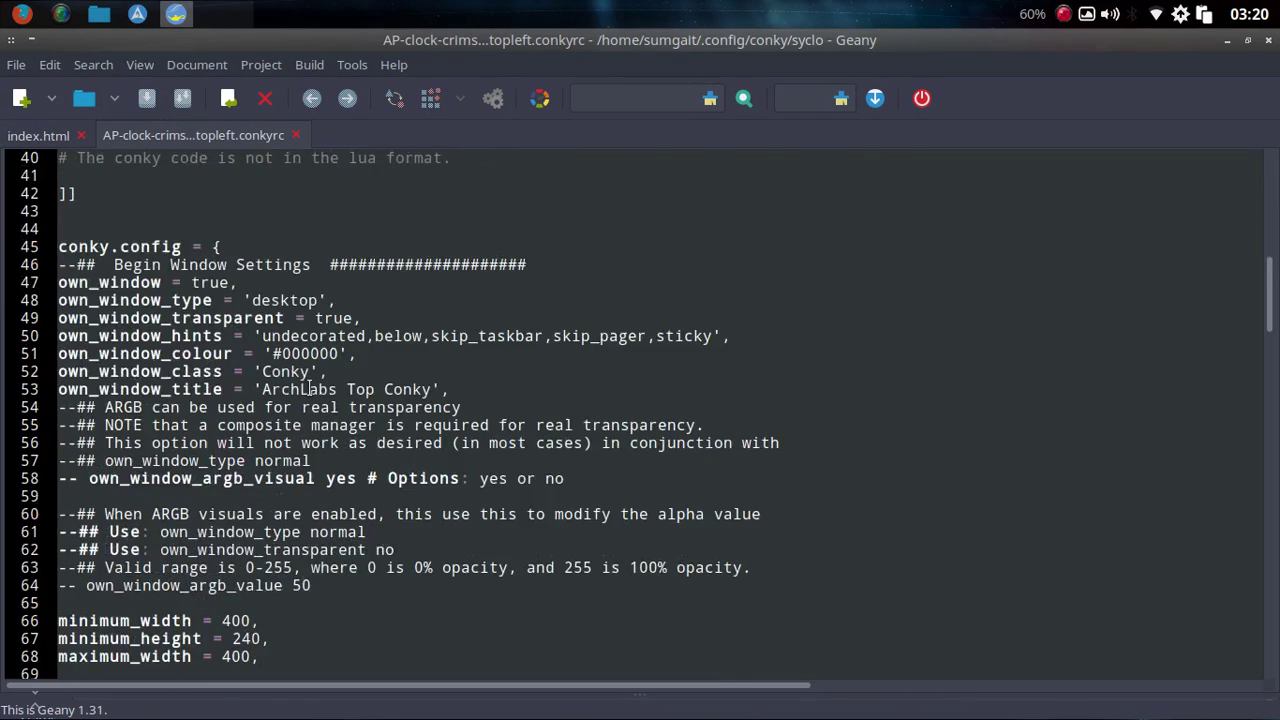
scroll(308, 389, down, 5)
scroll(309, 388, up, 2)
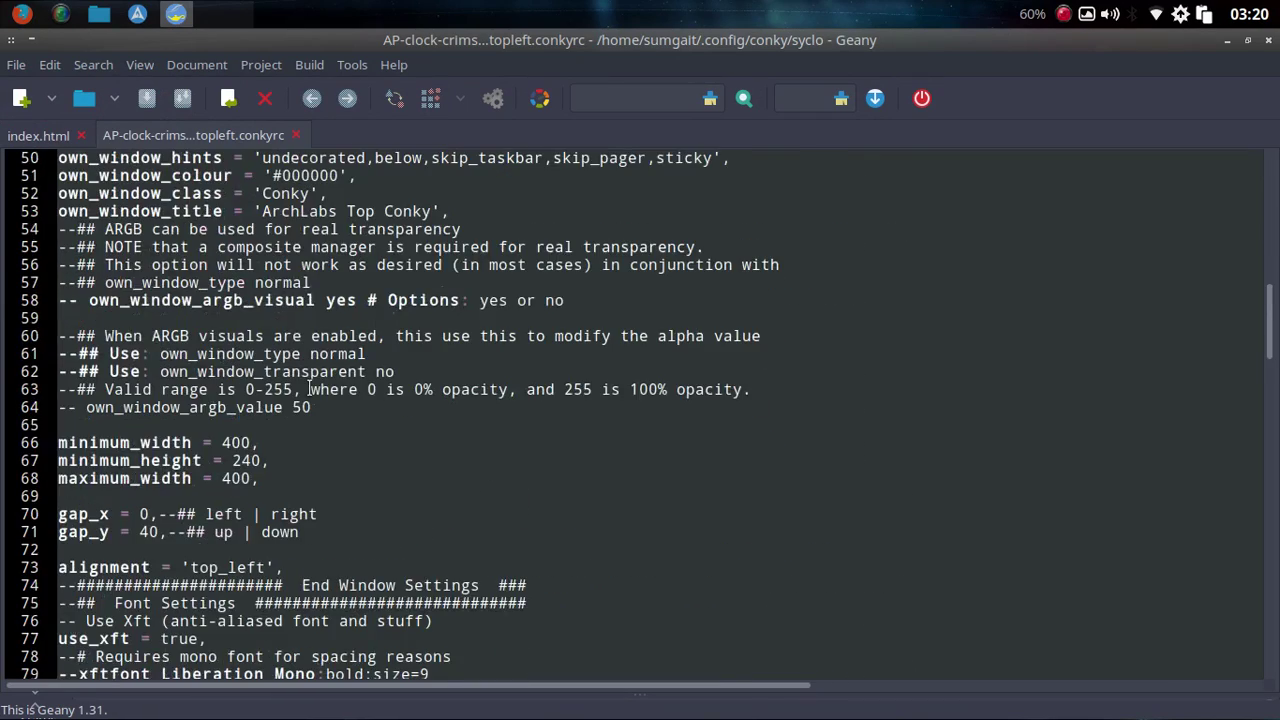
scroll(309, 388, down, 9)
scroll(309, 388, down, 12)
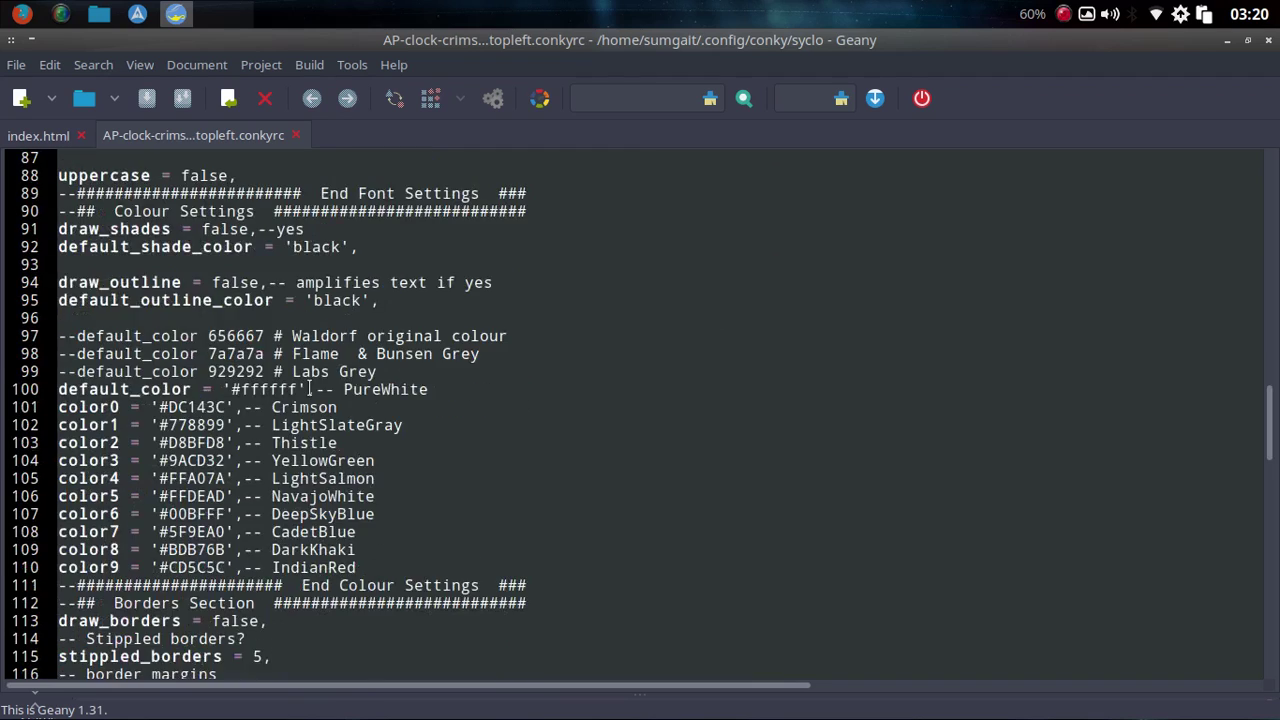
click(633, 93)
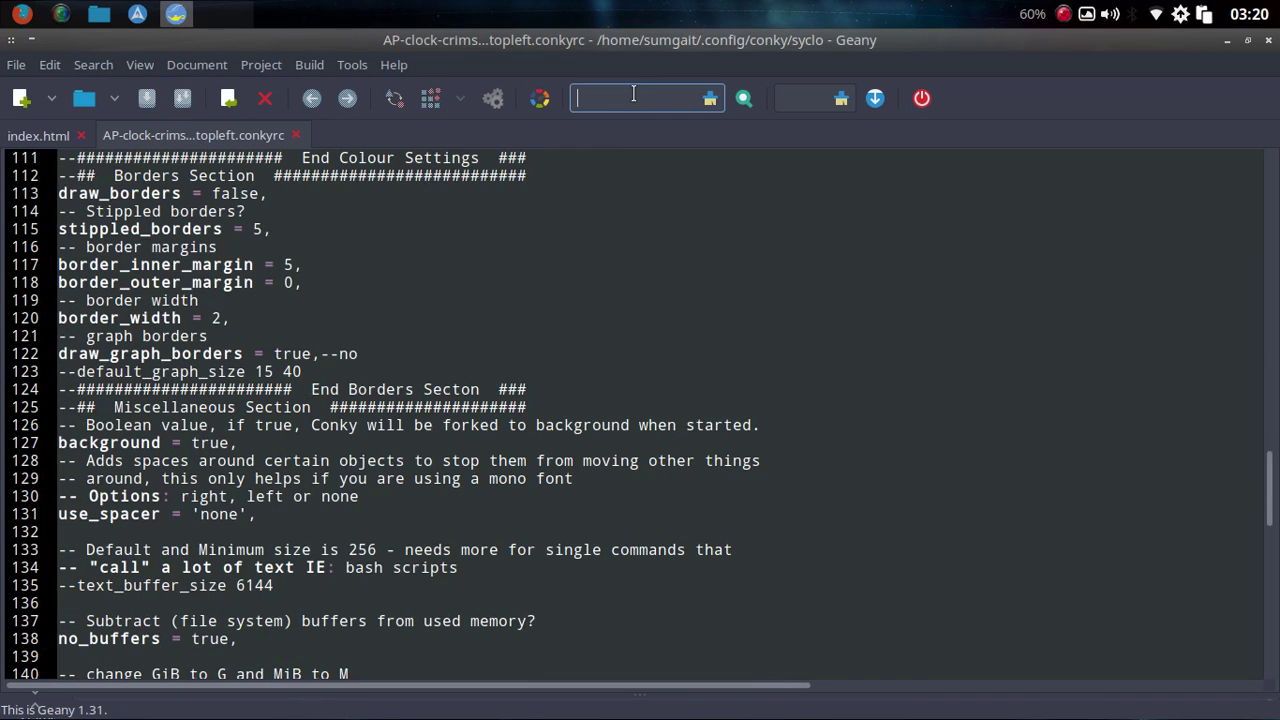
text(crims)
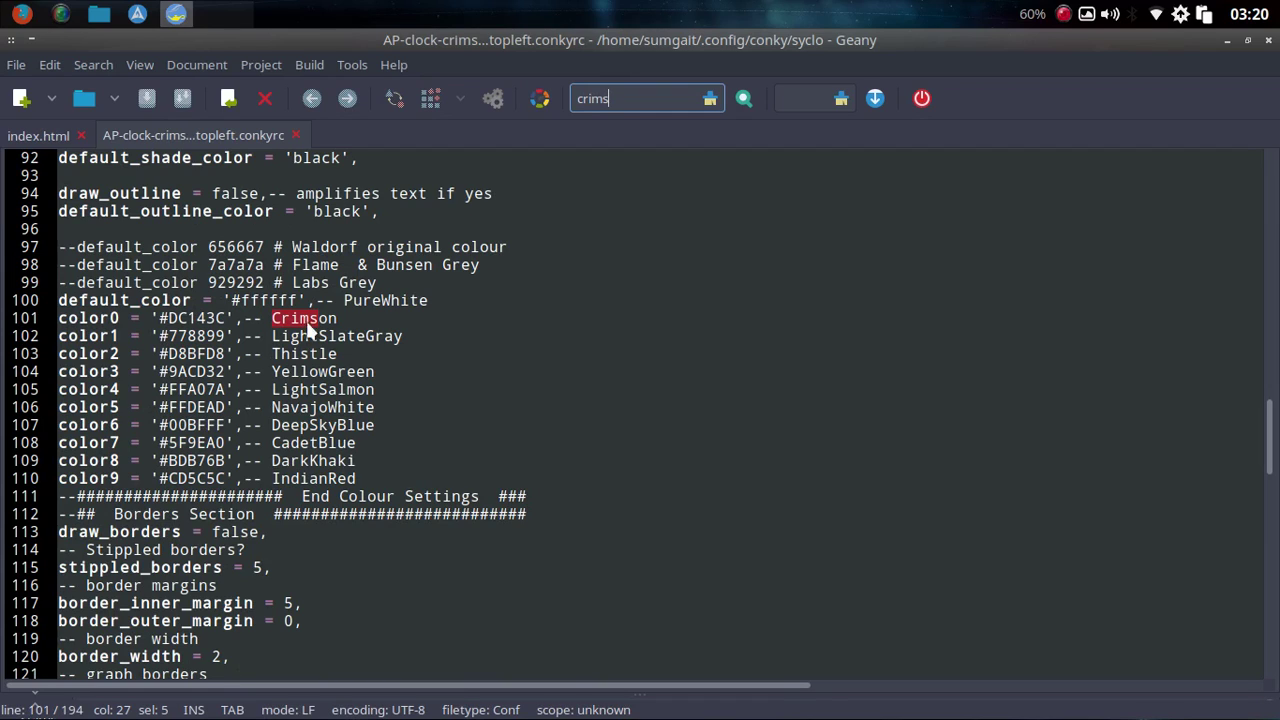
Replace the word Crimson after the color0 setting with Blue, and minimize the editor to get back to the conky list.
click(282, 322)
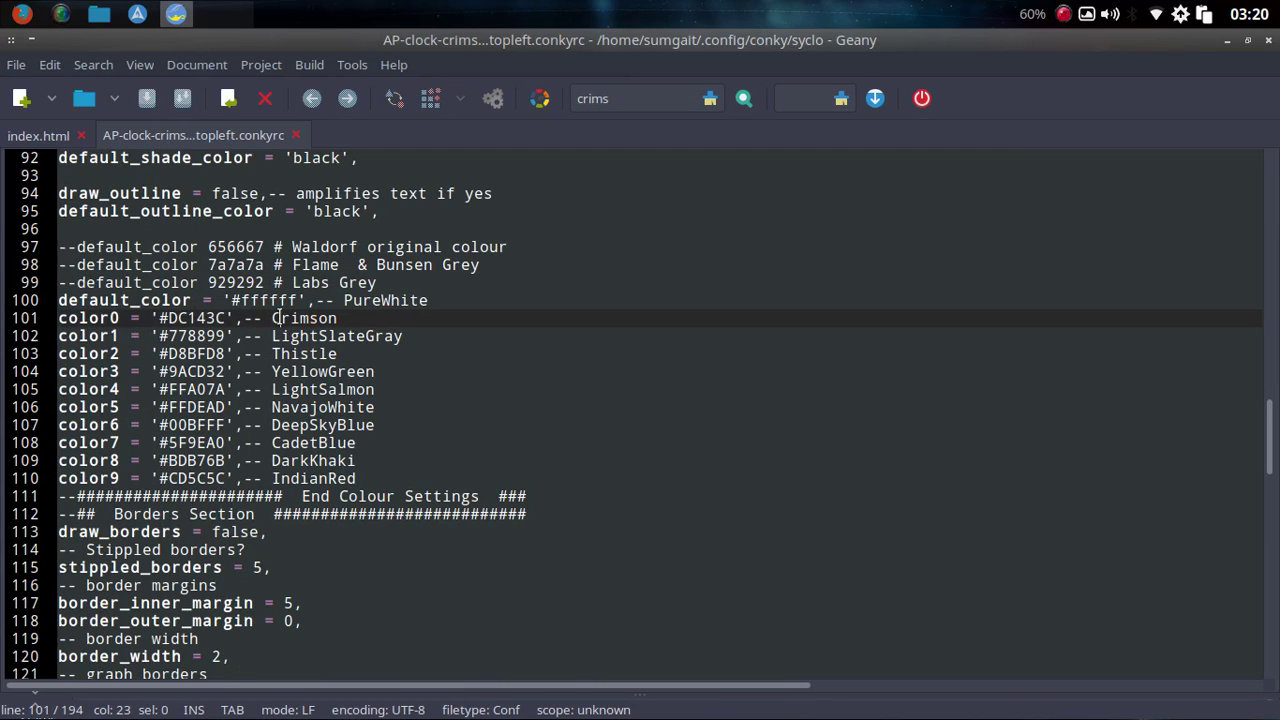
double_click(280, 322)
click(277, 320)
double_click(273, 319)
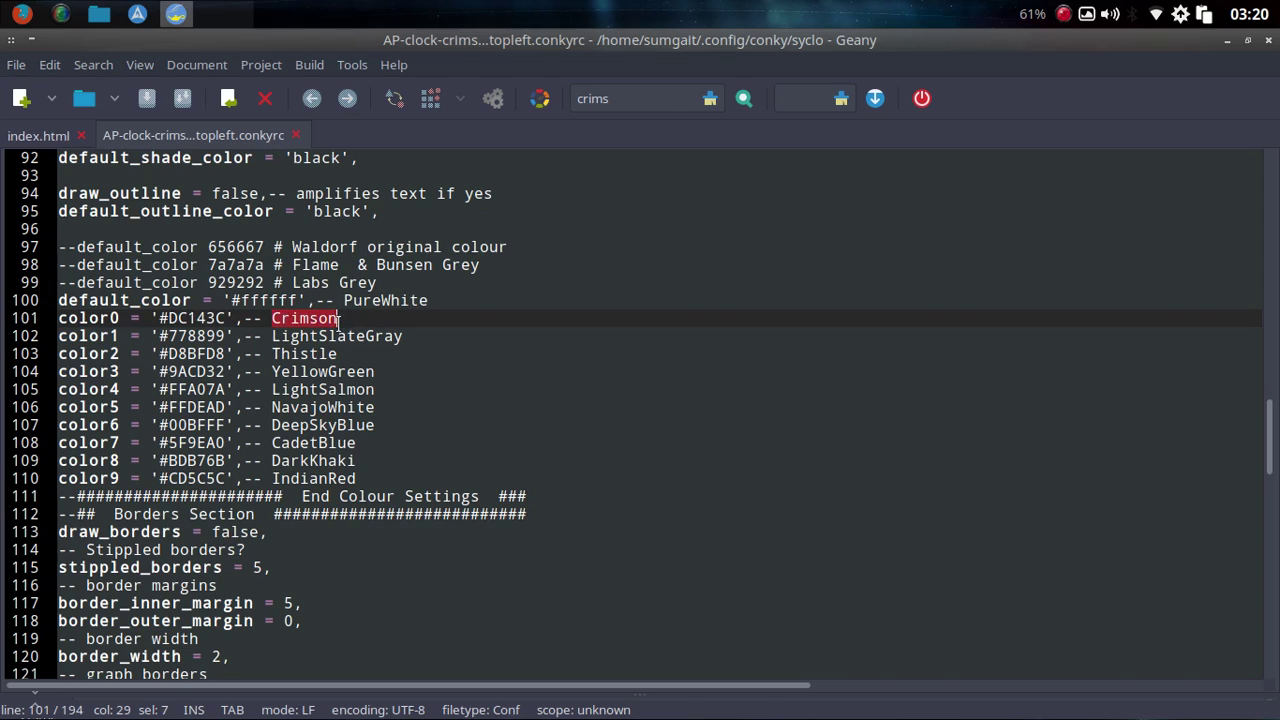
key(BackSpace)
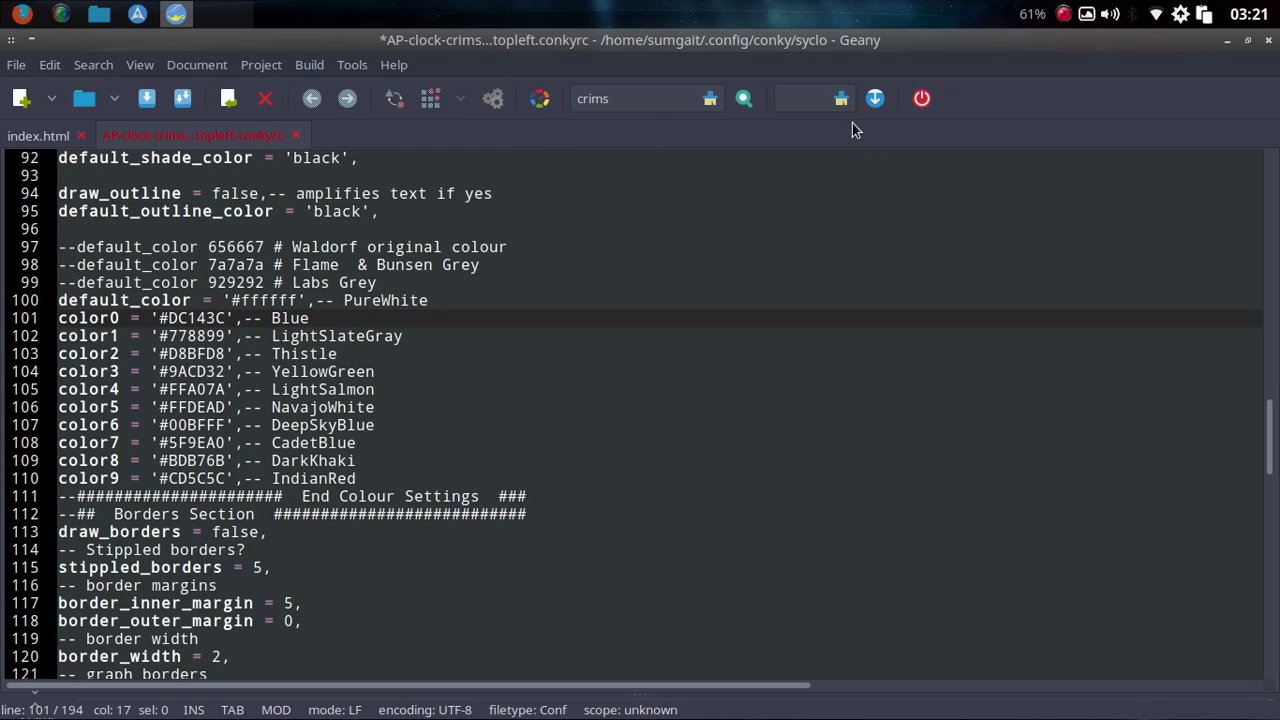
click(1229, 42)
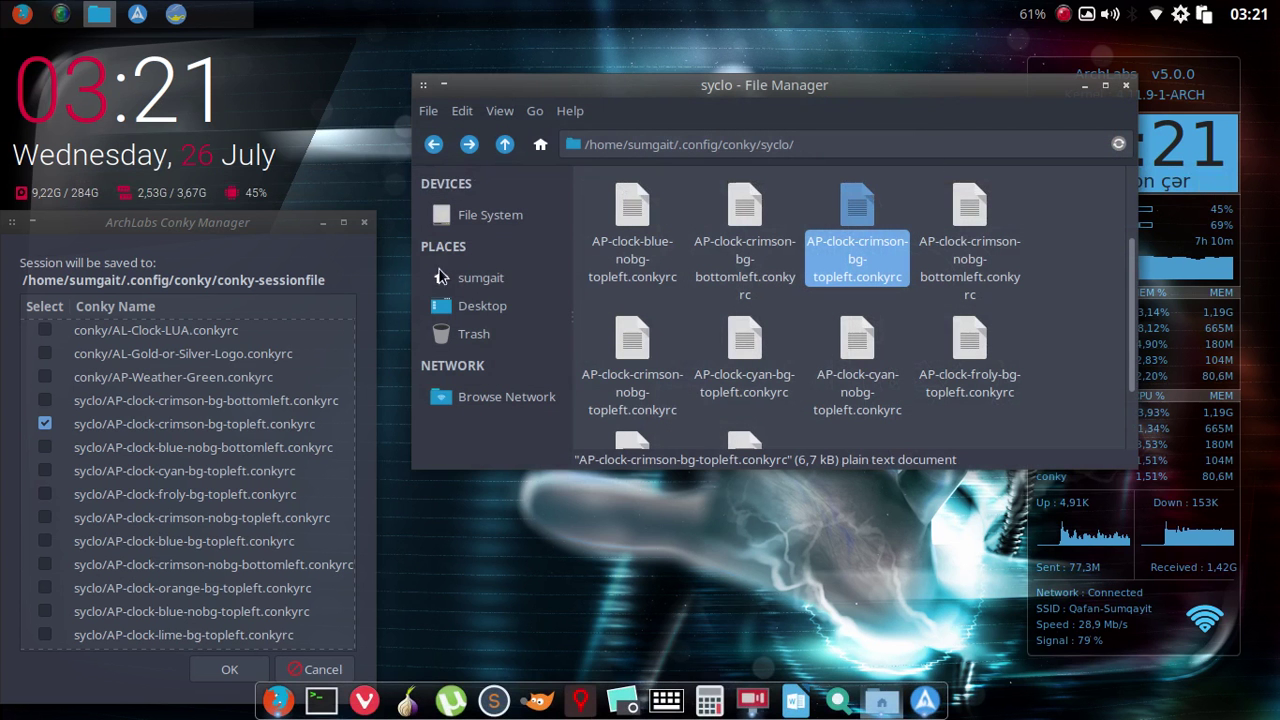
scroll(229, 333, down, 1)
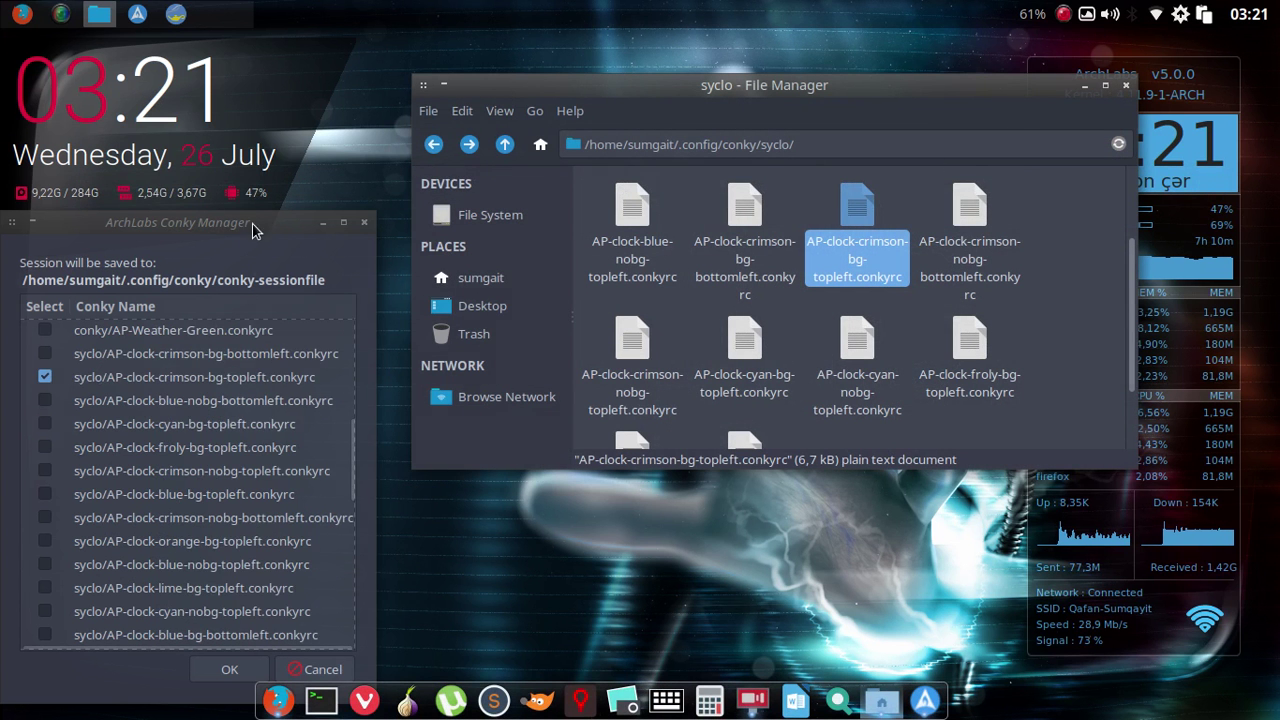
Leave the Conky Manager list, keep the running conkys alive, and open the Conky Editor's selection list.
drag(251, 222, 346, 117)
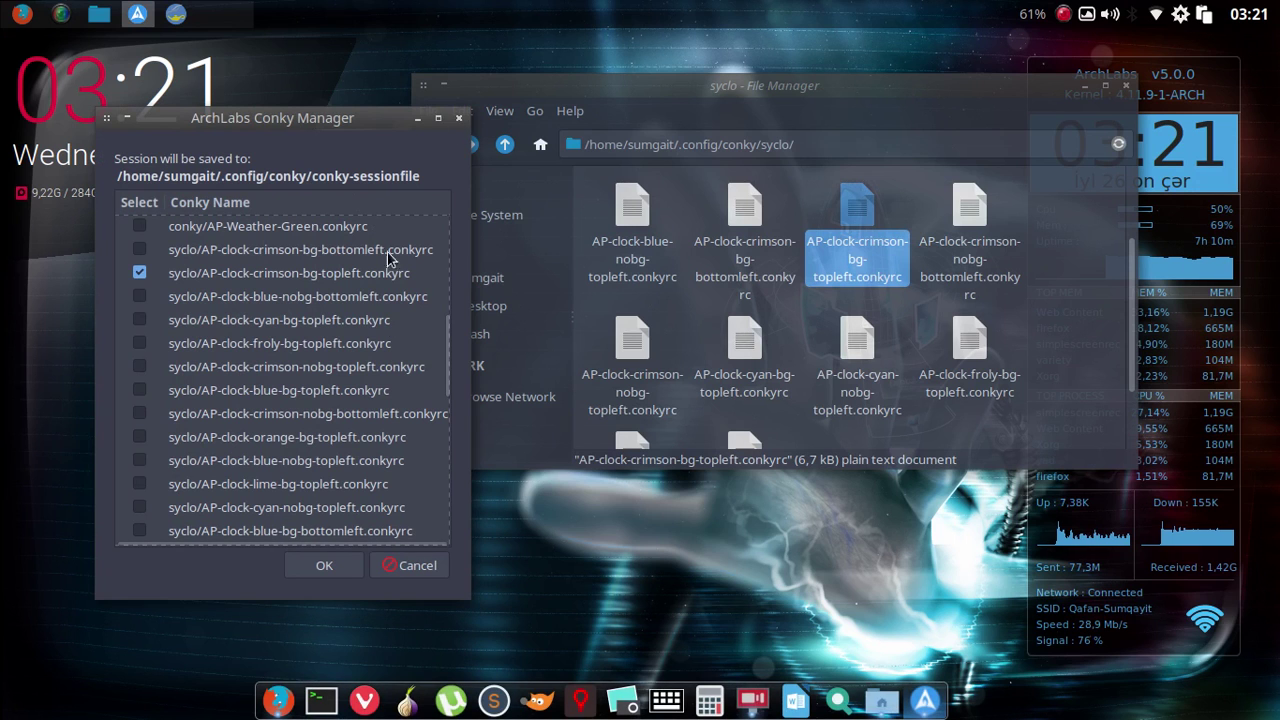
click(458, 118)
right_click(229, 276)
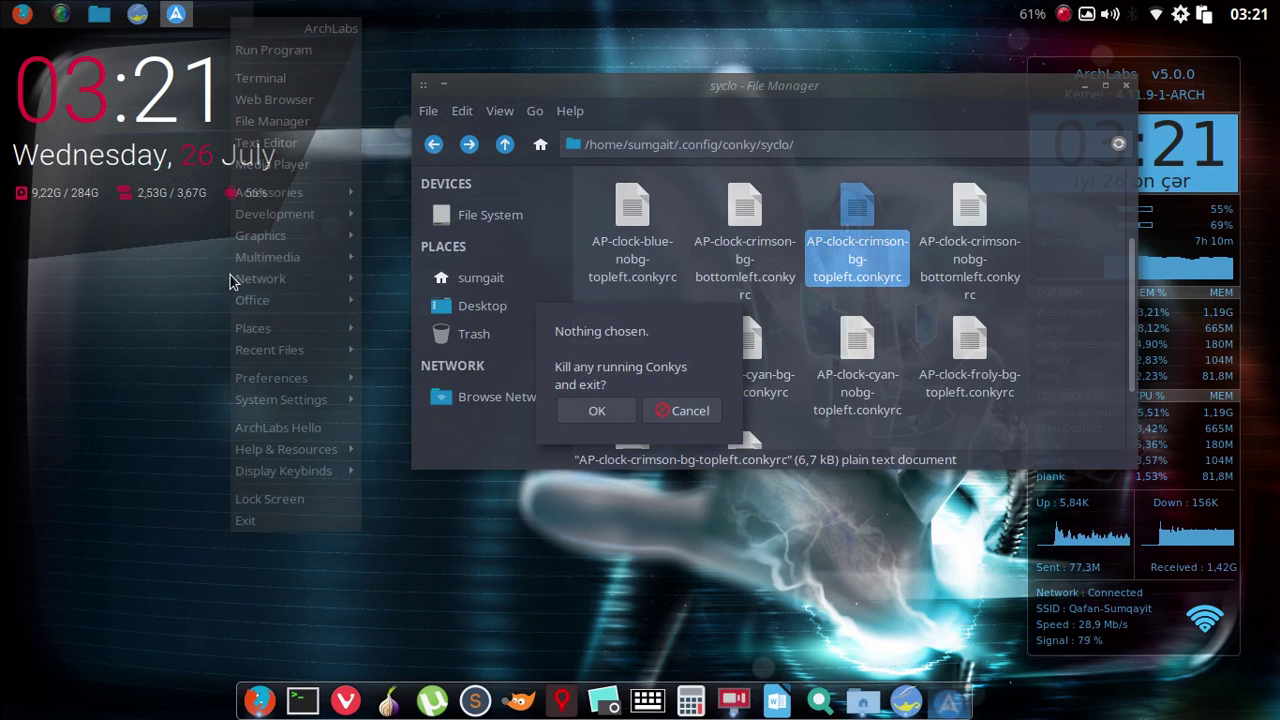
mouse_move(300, 378)
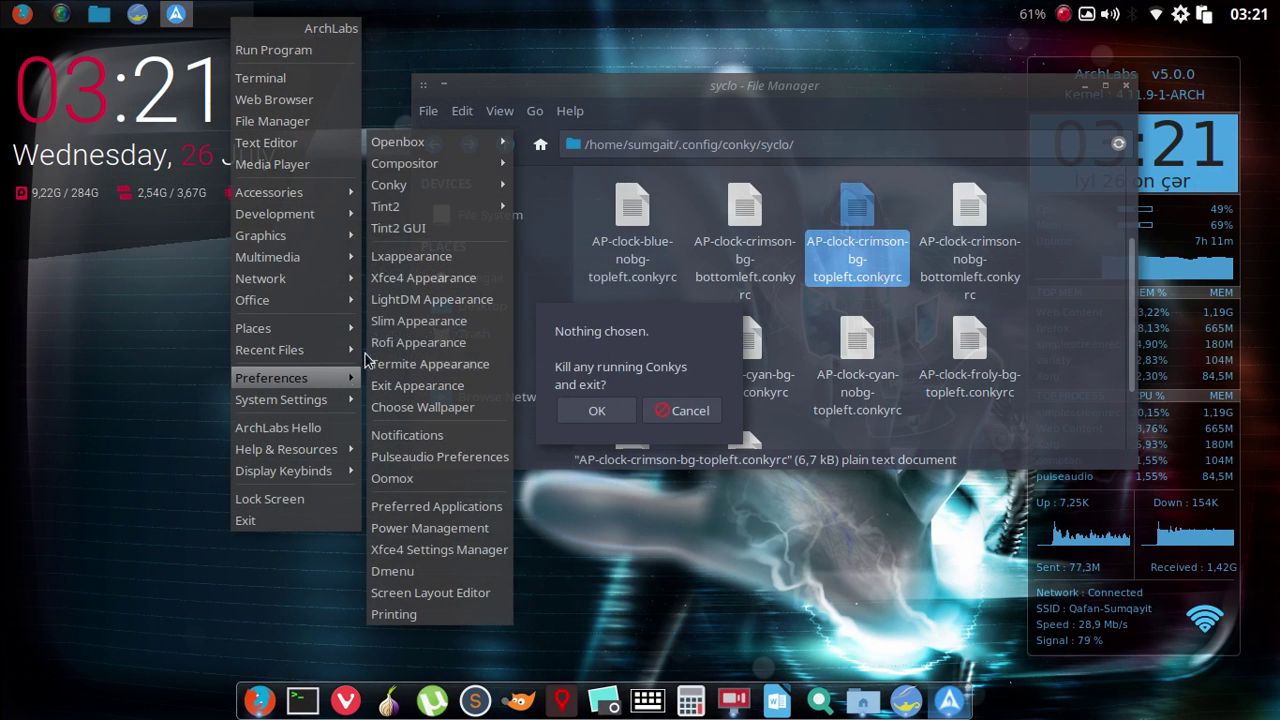
mouse_move(455, 187)
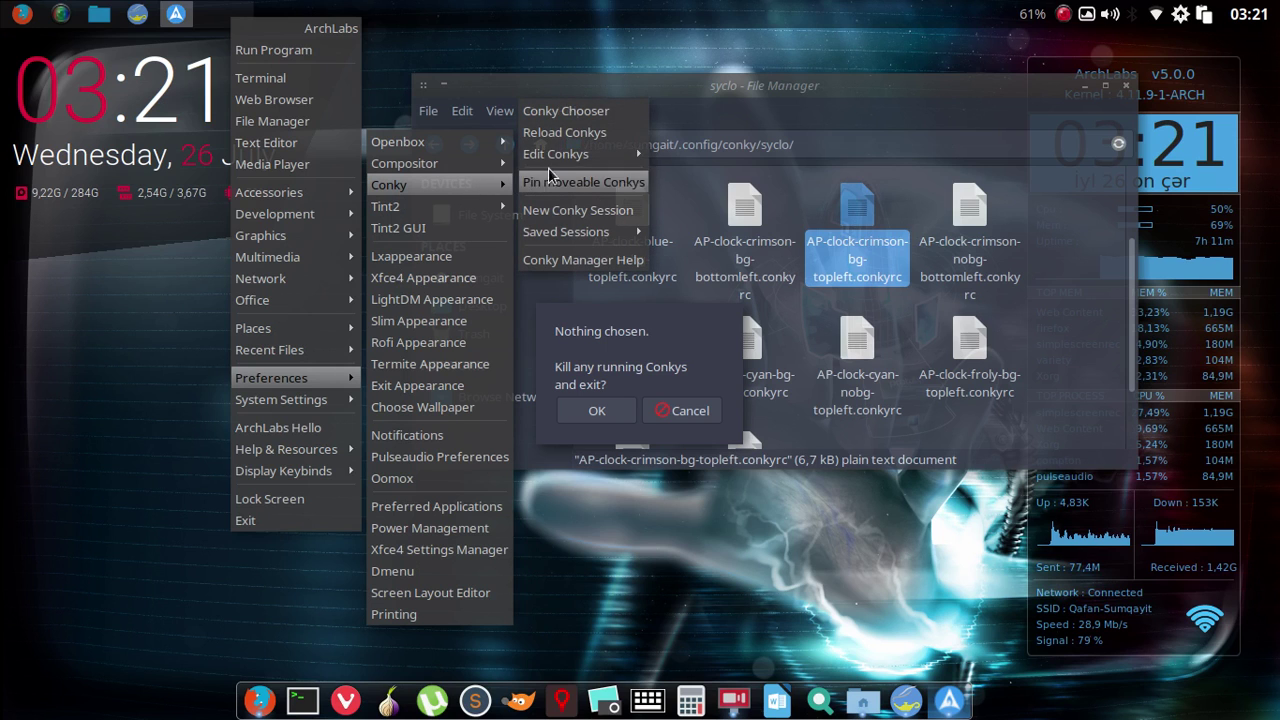
mouse_move(560, 165)
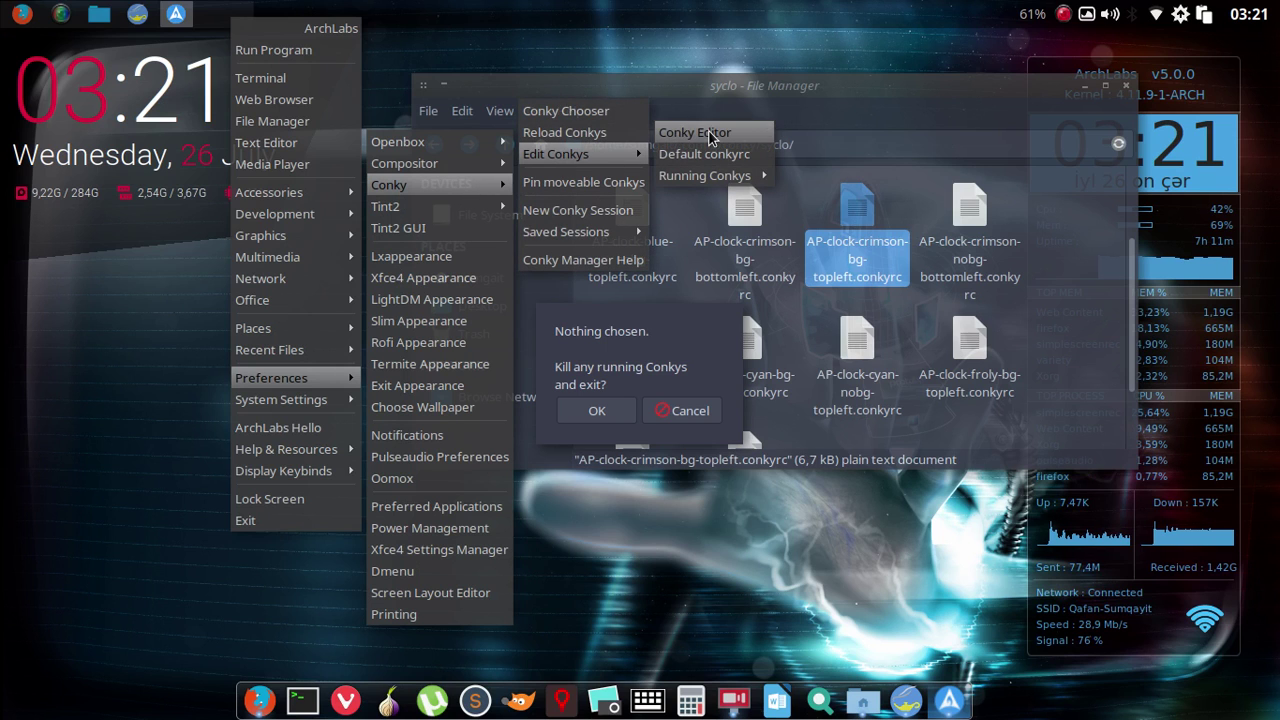
click(665, 133)
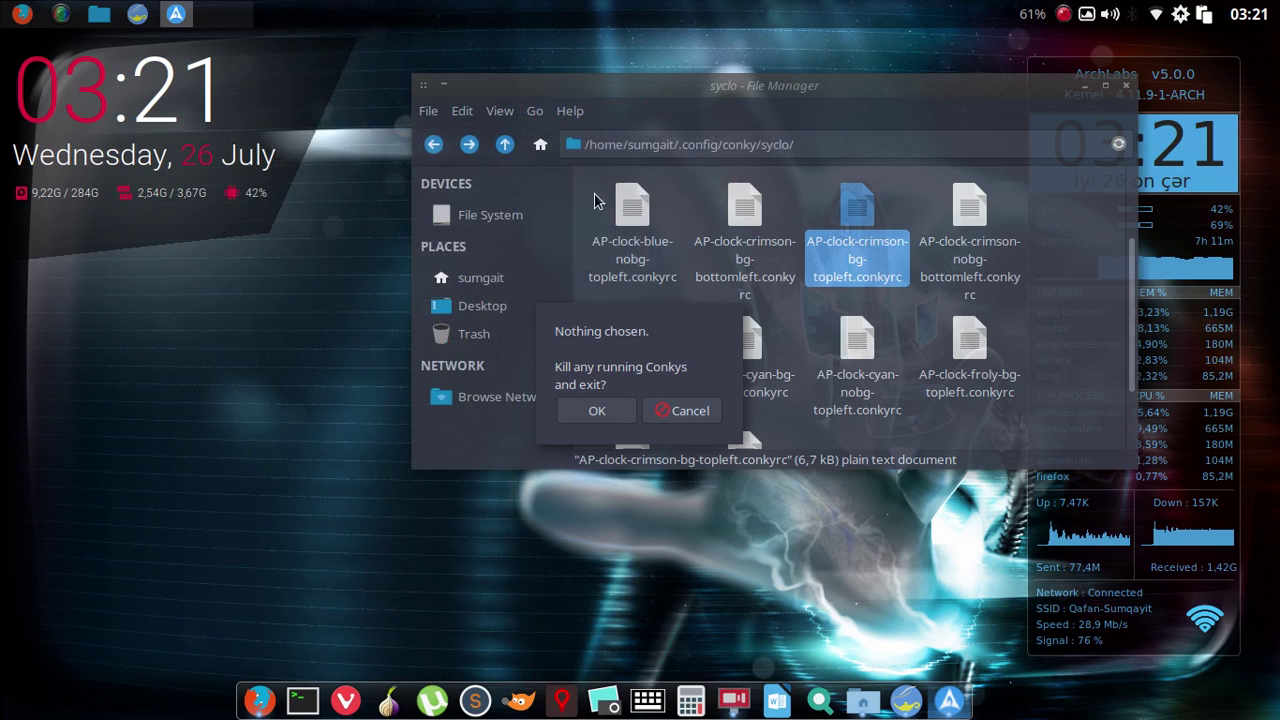
click(684, 411)
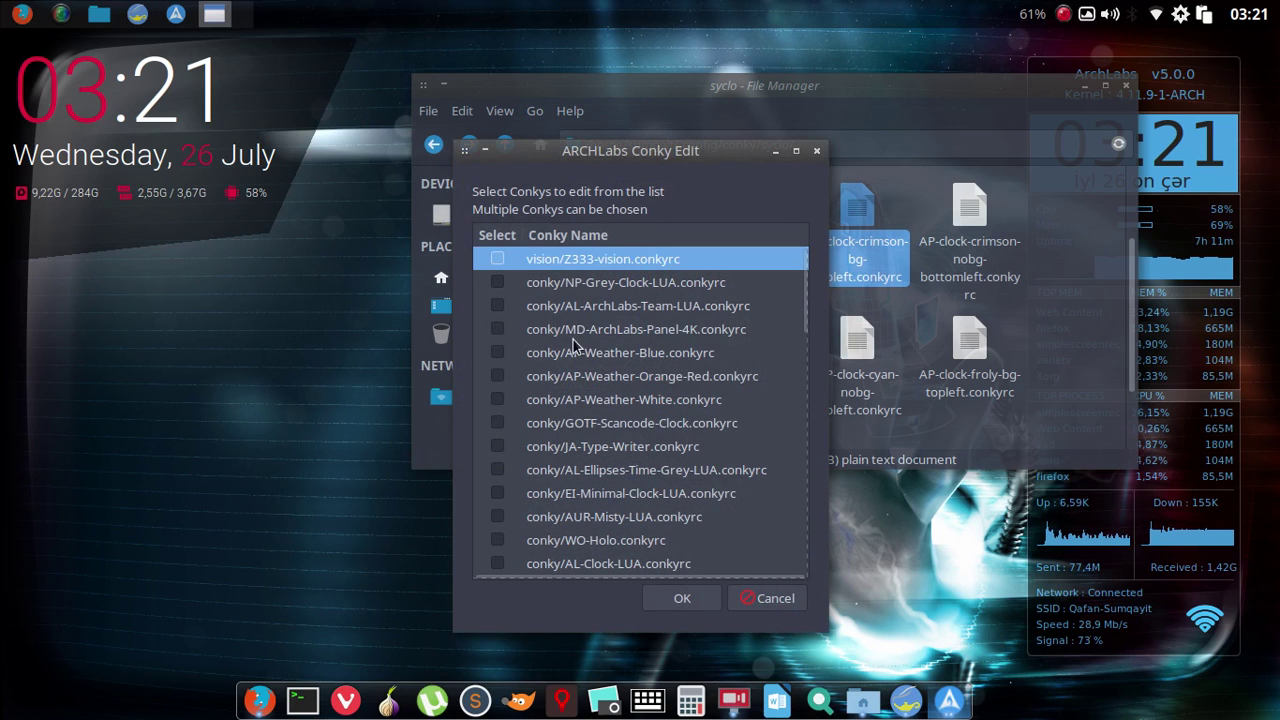
Try to open syclo/AP-clock-blue-bg-topleft.conkyrc for editing from the Conky Edit list, and decline killing the running conkys.
scroll(566, 427, down, 4)
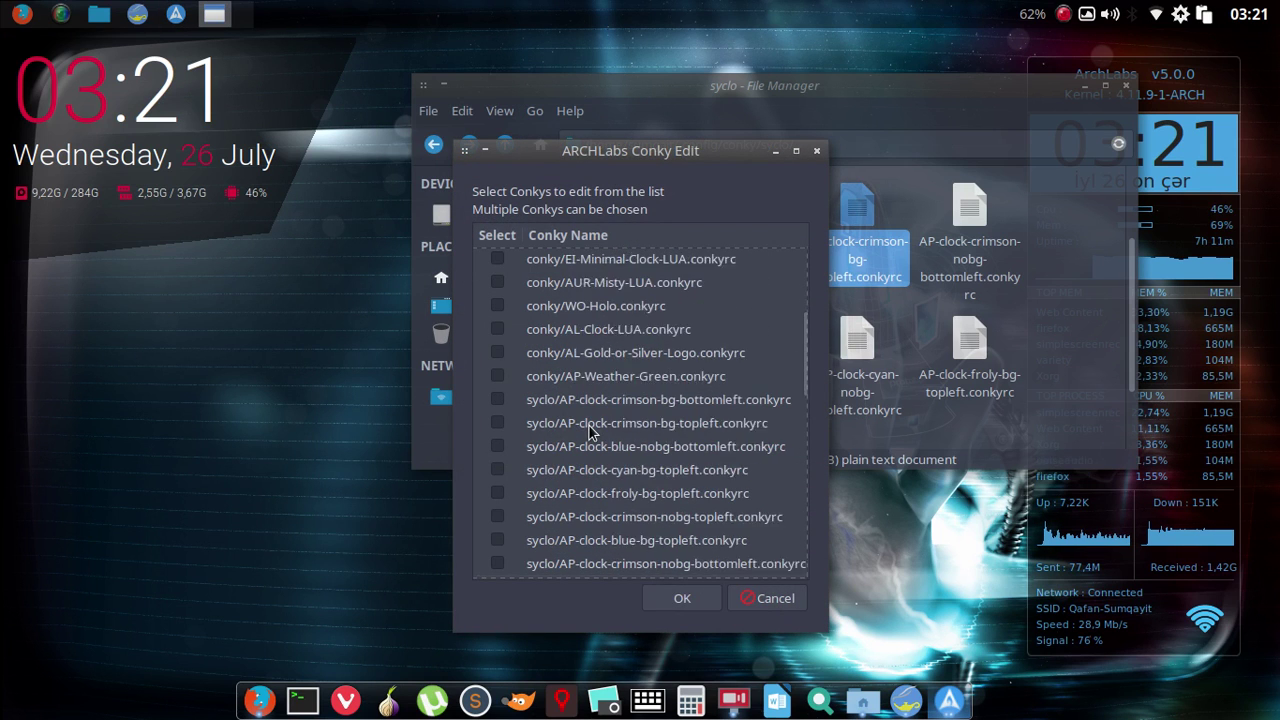
scroll(590, 430, down, 2)
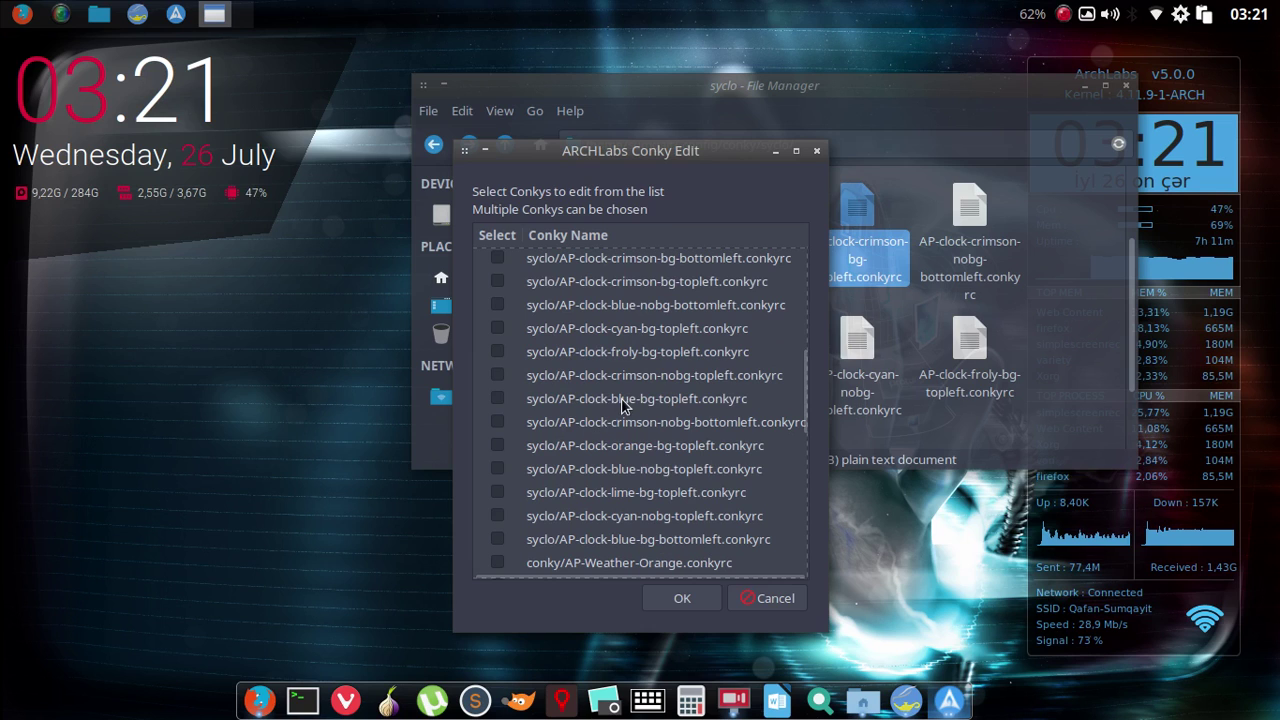
click(621, 398)
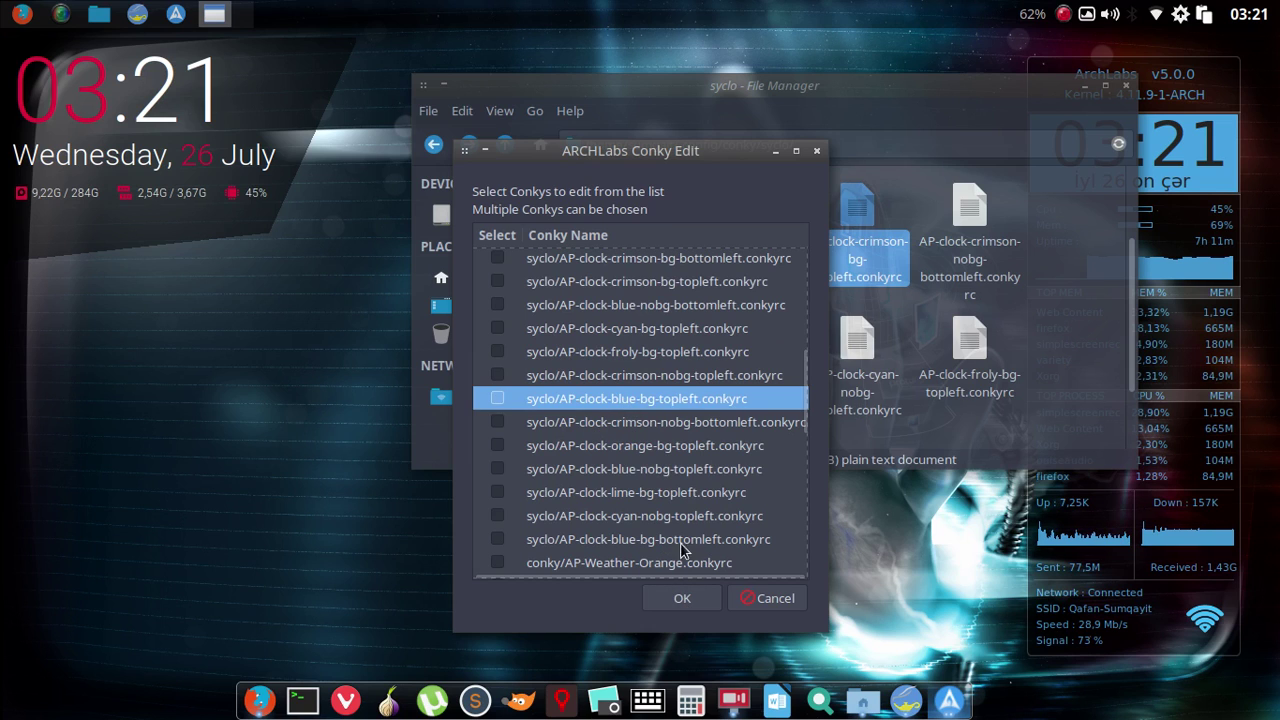
click(684, 598)
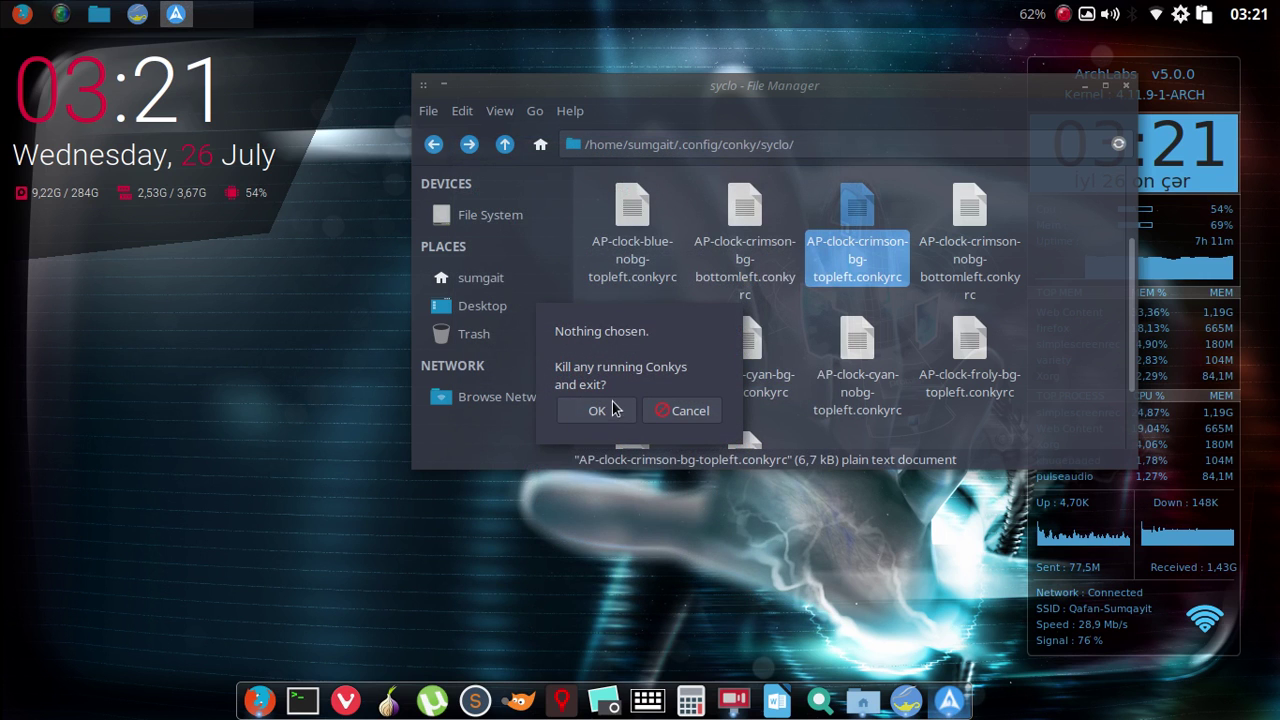
click(660, 412)
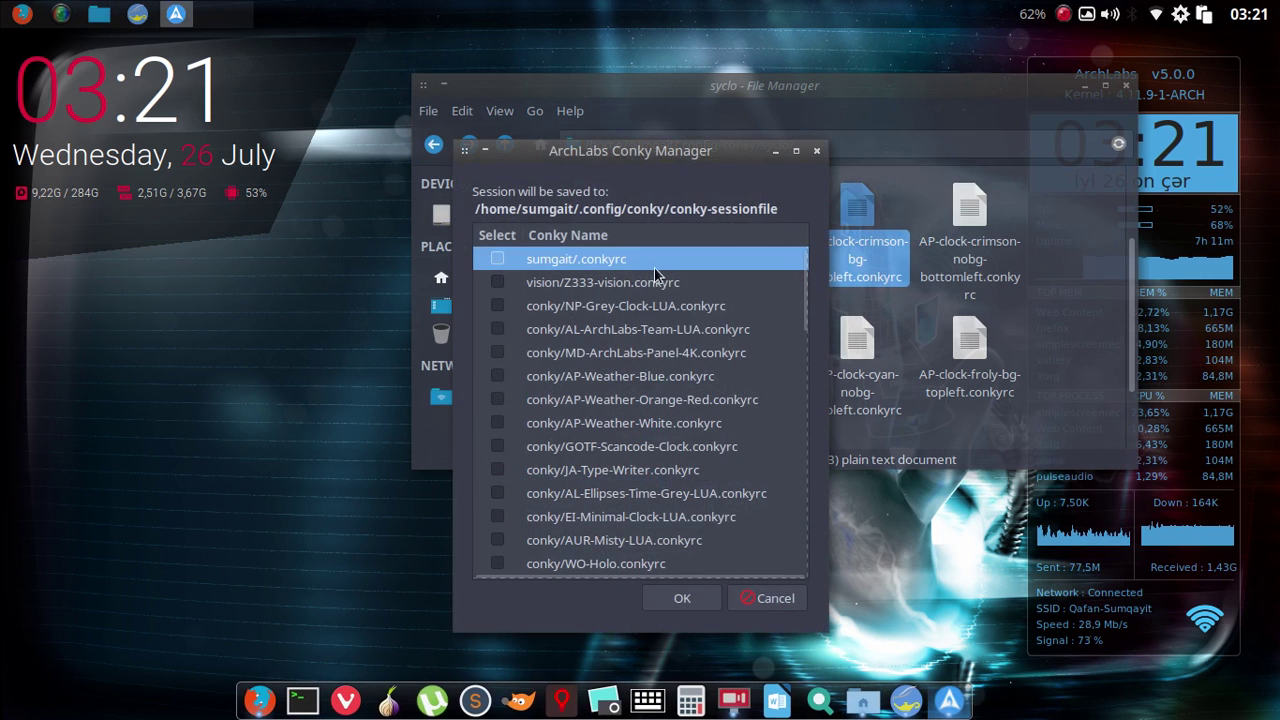
Dismiss the ArchLabs Conky Manager without choosing a conky or killing the running ones.
drag(648, 148, 297, 119)
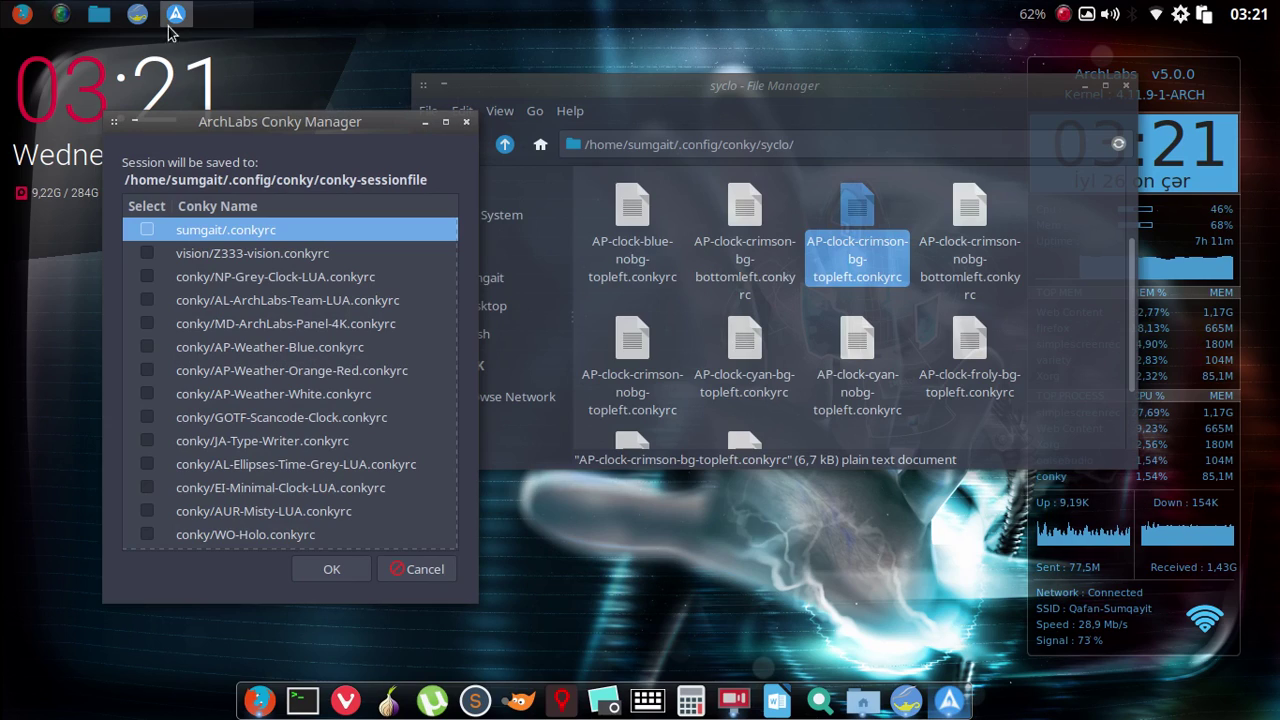
click(137, 13)
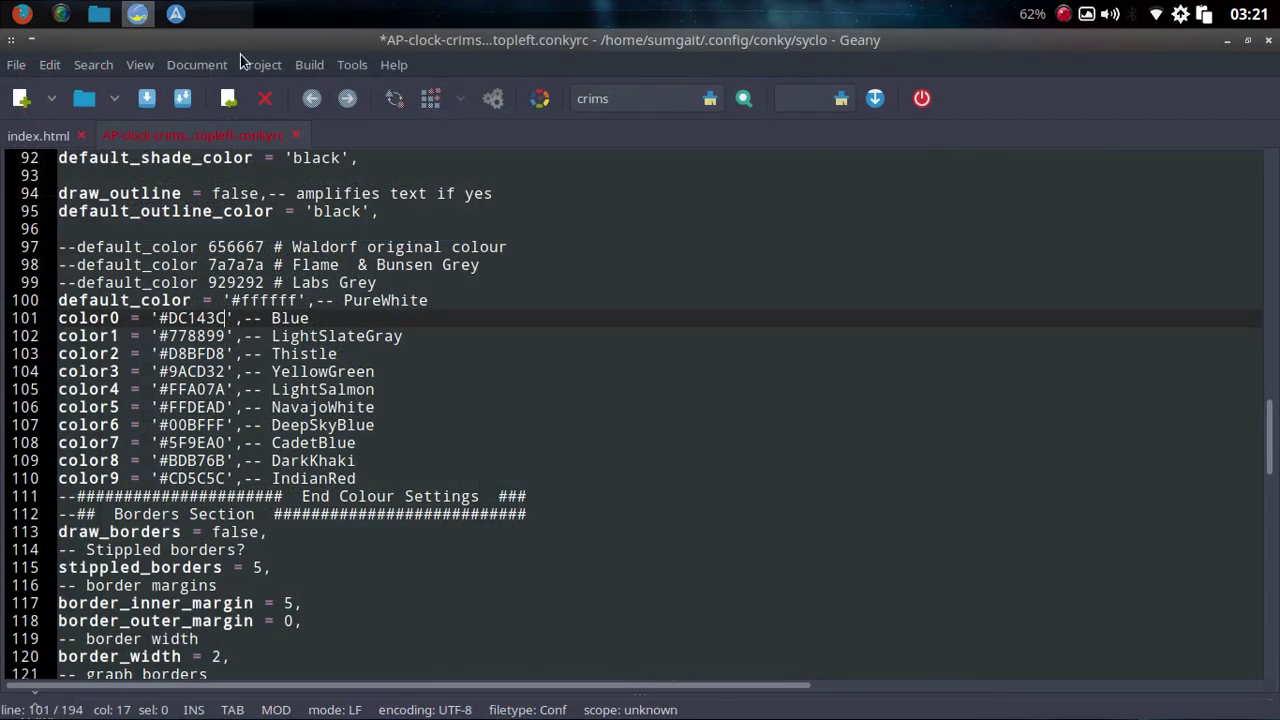
click(175, 13)
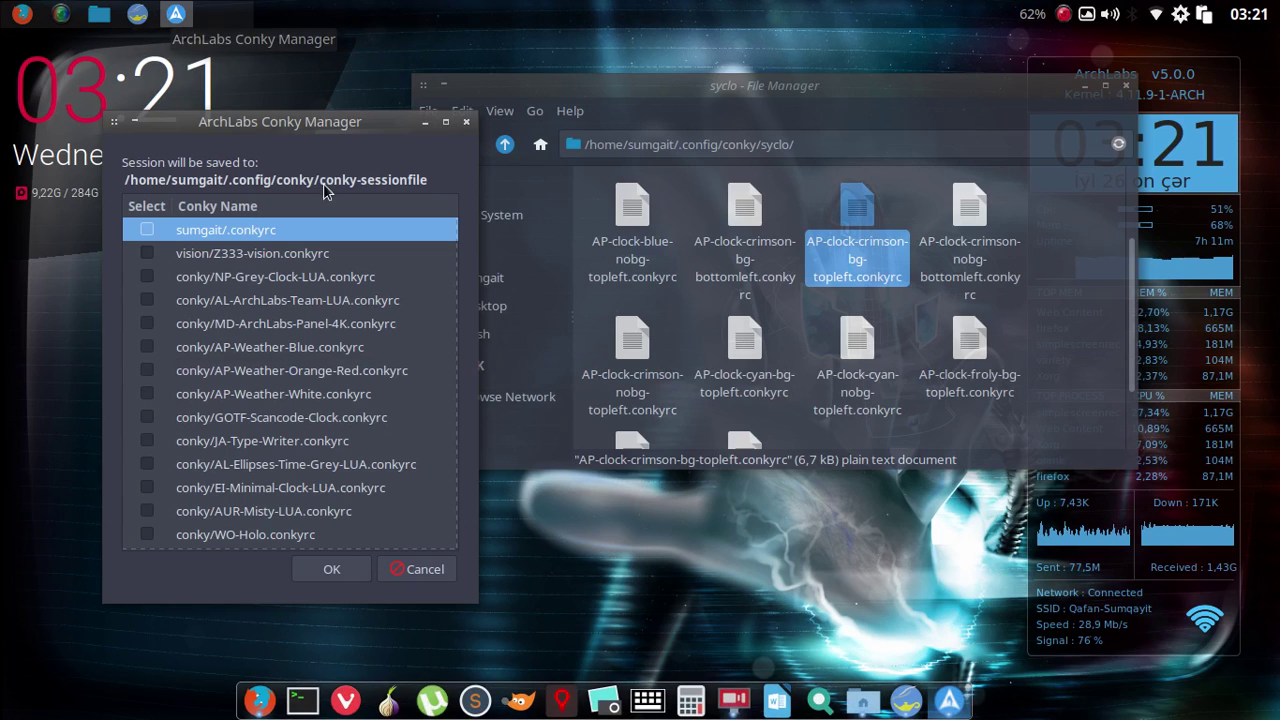
drag(429, 124, 444, 112)
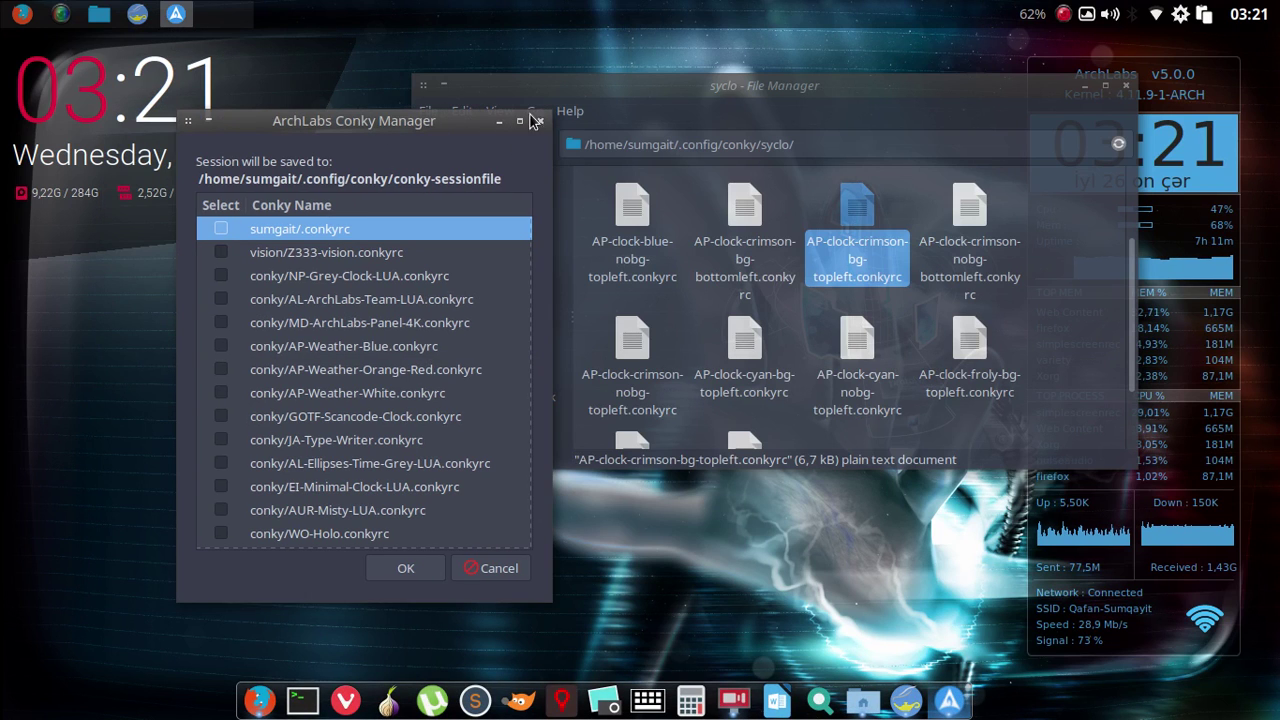
click(542, 119)
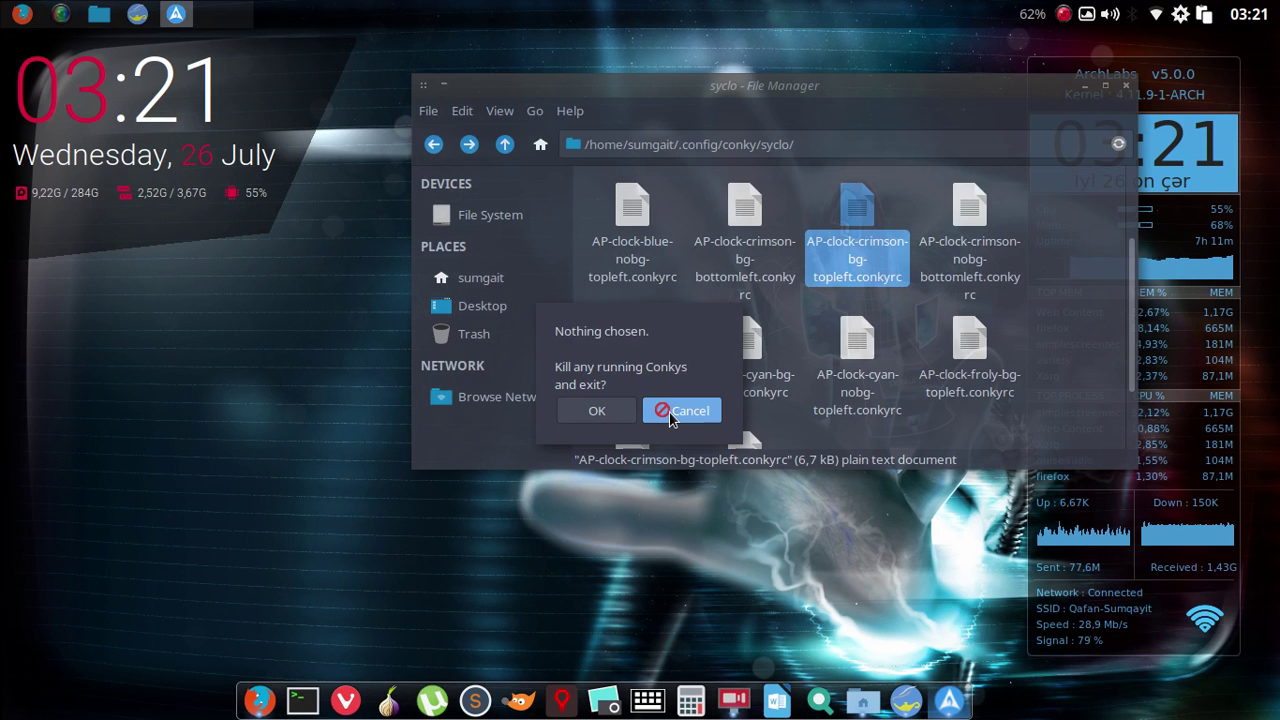
click(669, 411)
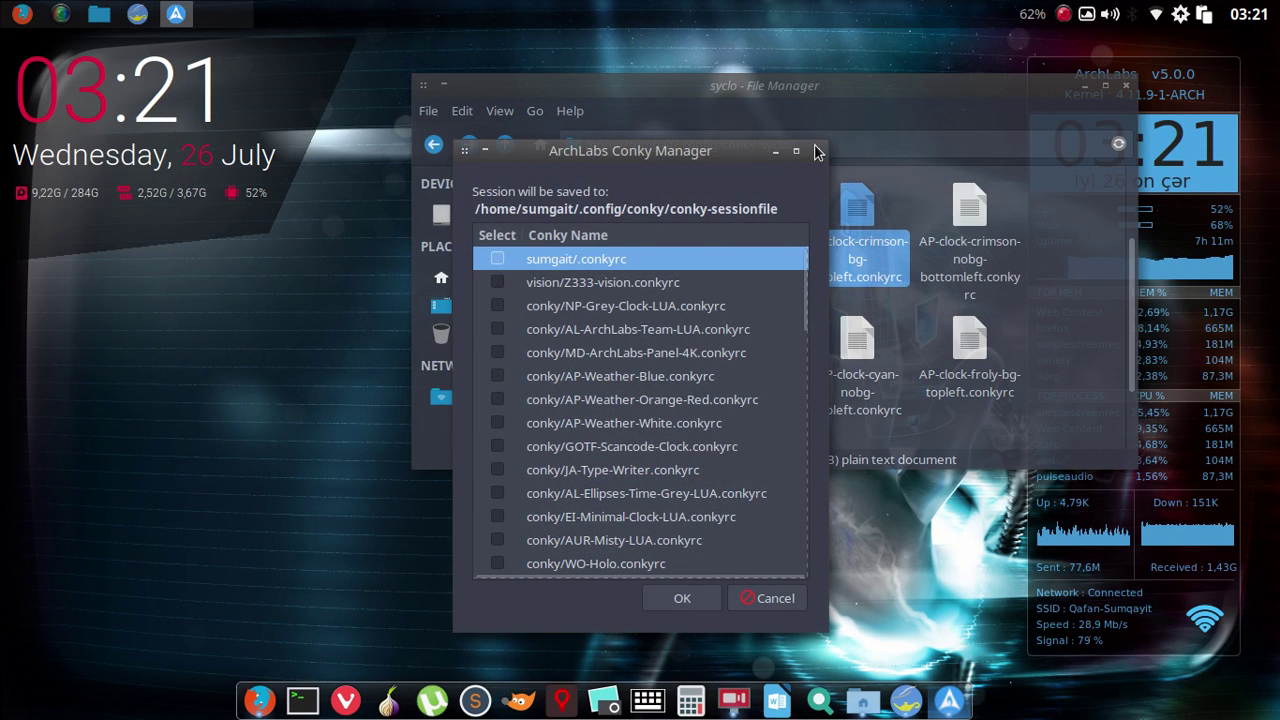
click(817, 149)
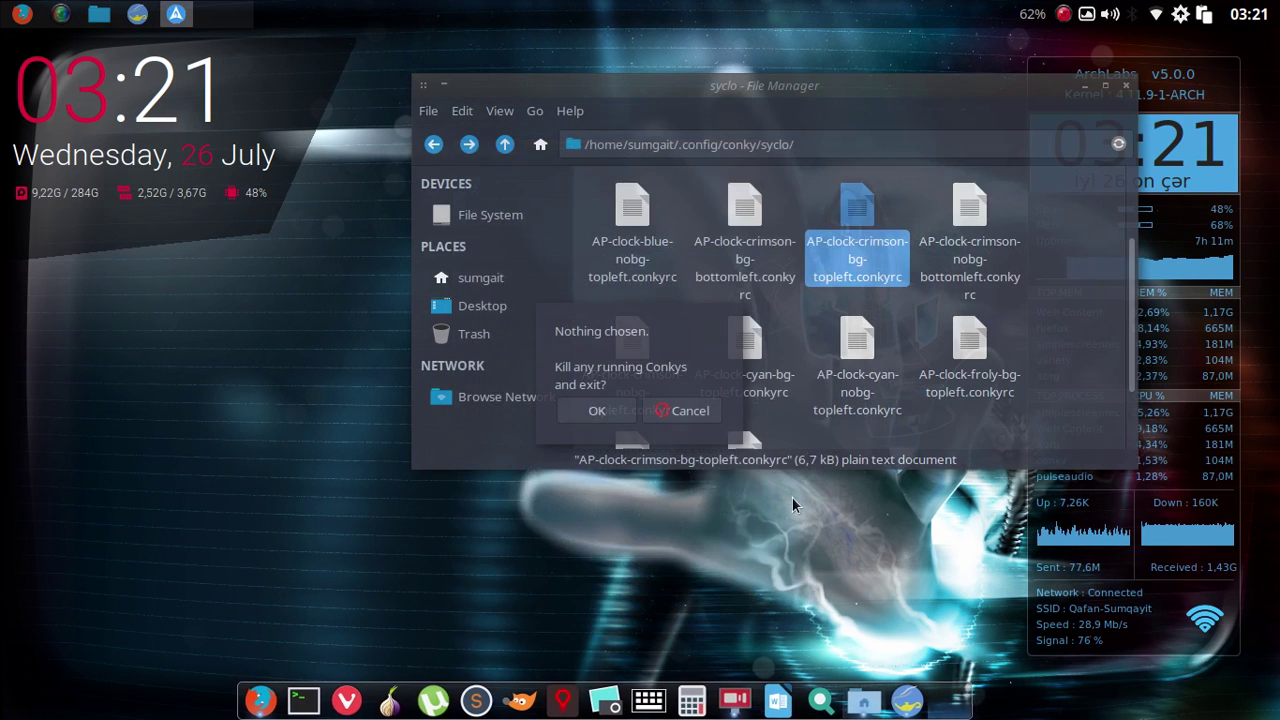
click(672, 411)
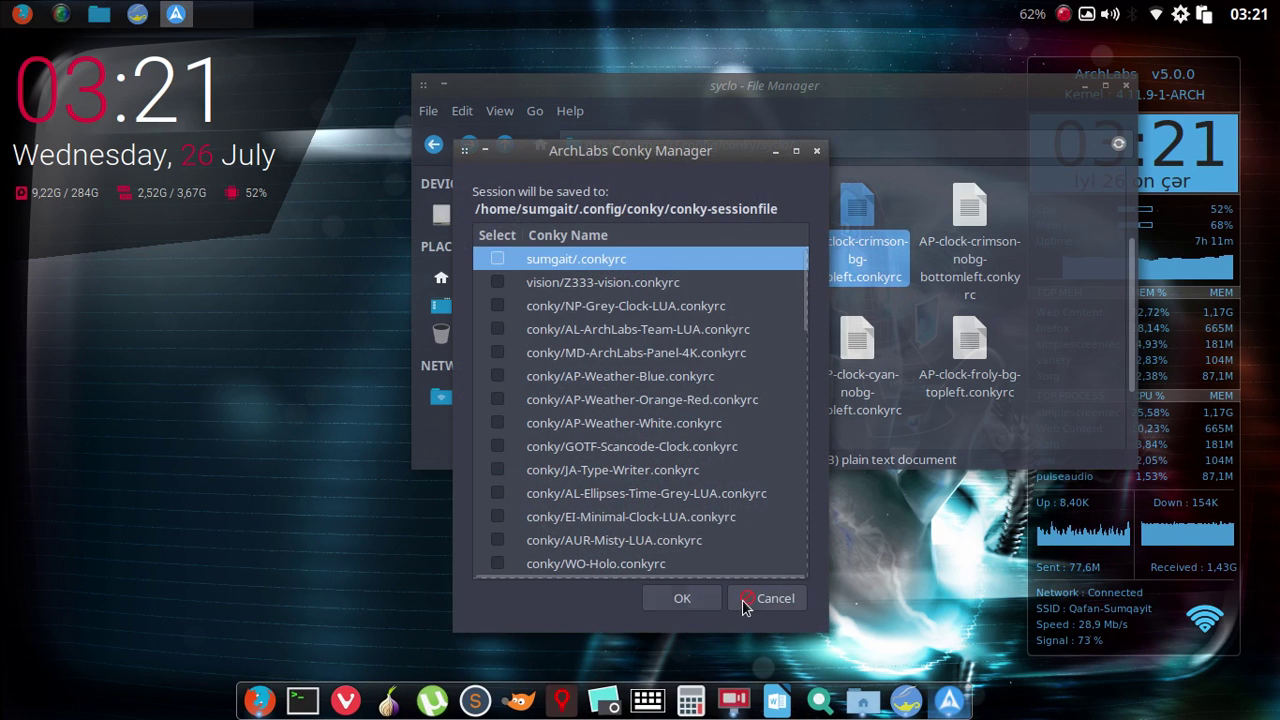
click(745, 602)
Open AP-clock-crimson-bg-topleft.conkyrc from the syclo folder in Geany and copy color0's hex code DC143C.
drag(843, 86, 644, 124)
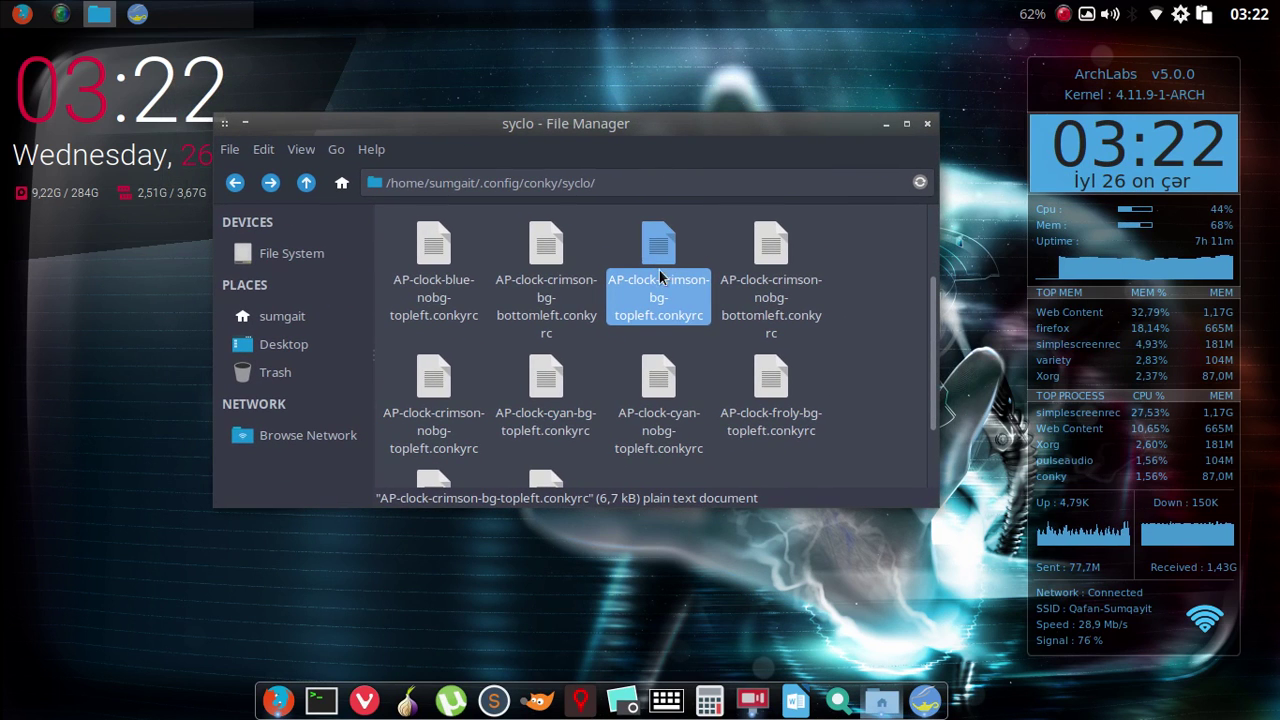
double_click(658, 245)
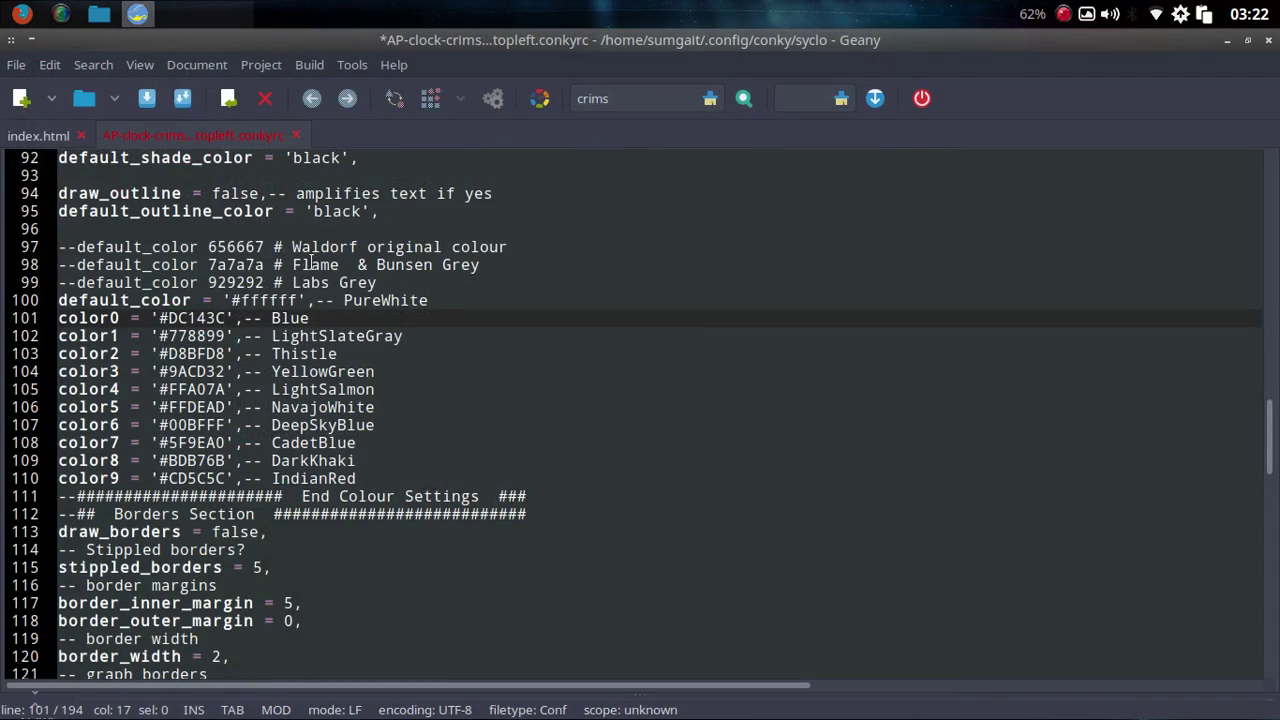
scroll(351, 460, down, 3)
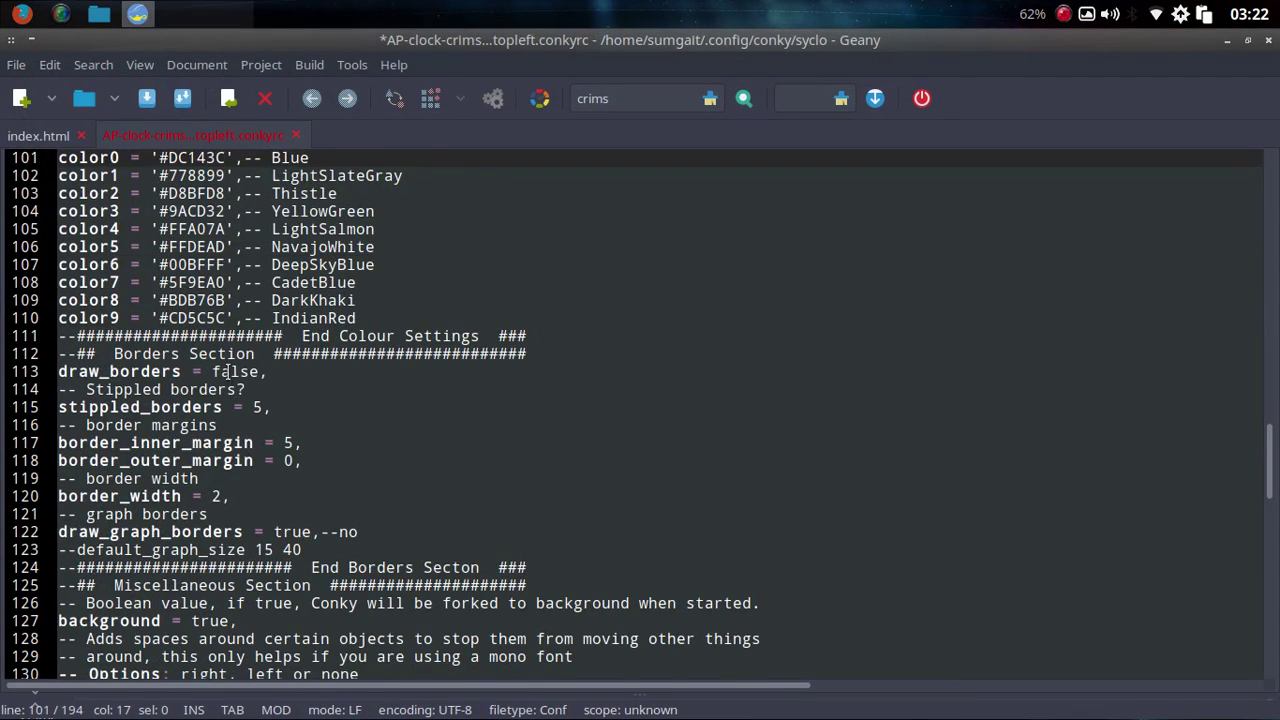
scroll(229, 374, up, 1)
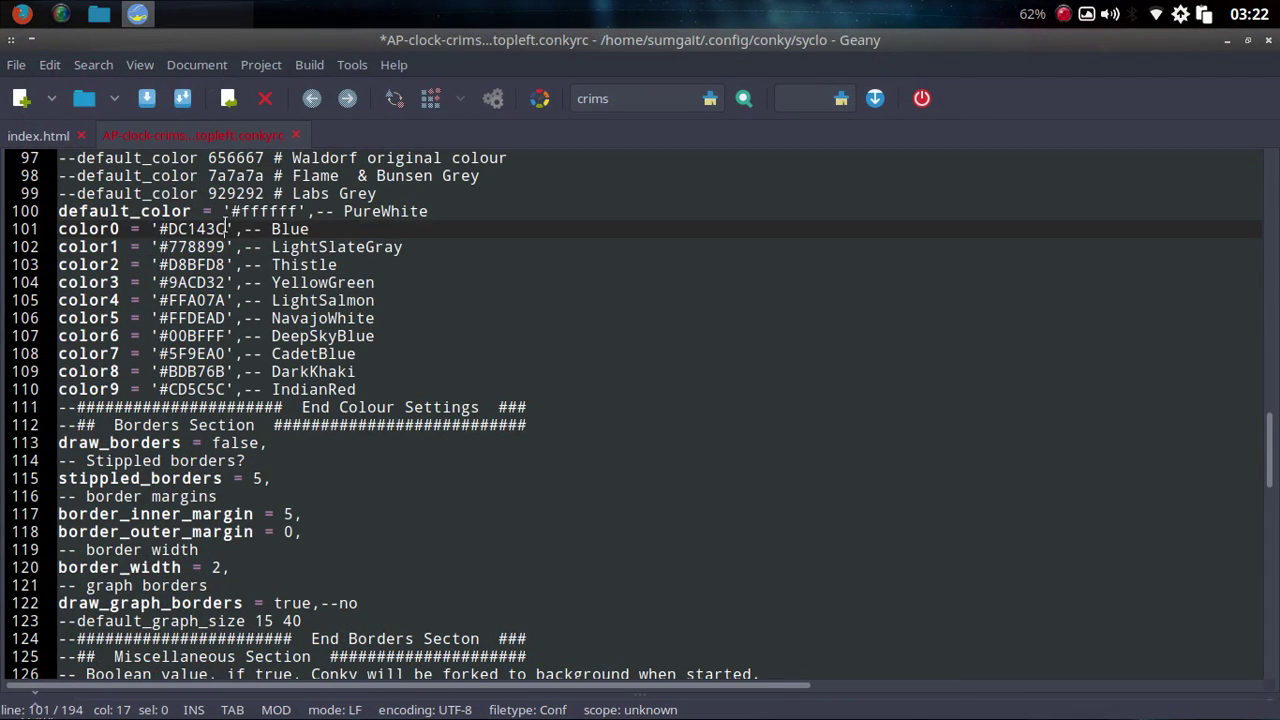
drag(226, 229, 168, 229)
right_click(168, 229)
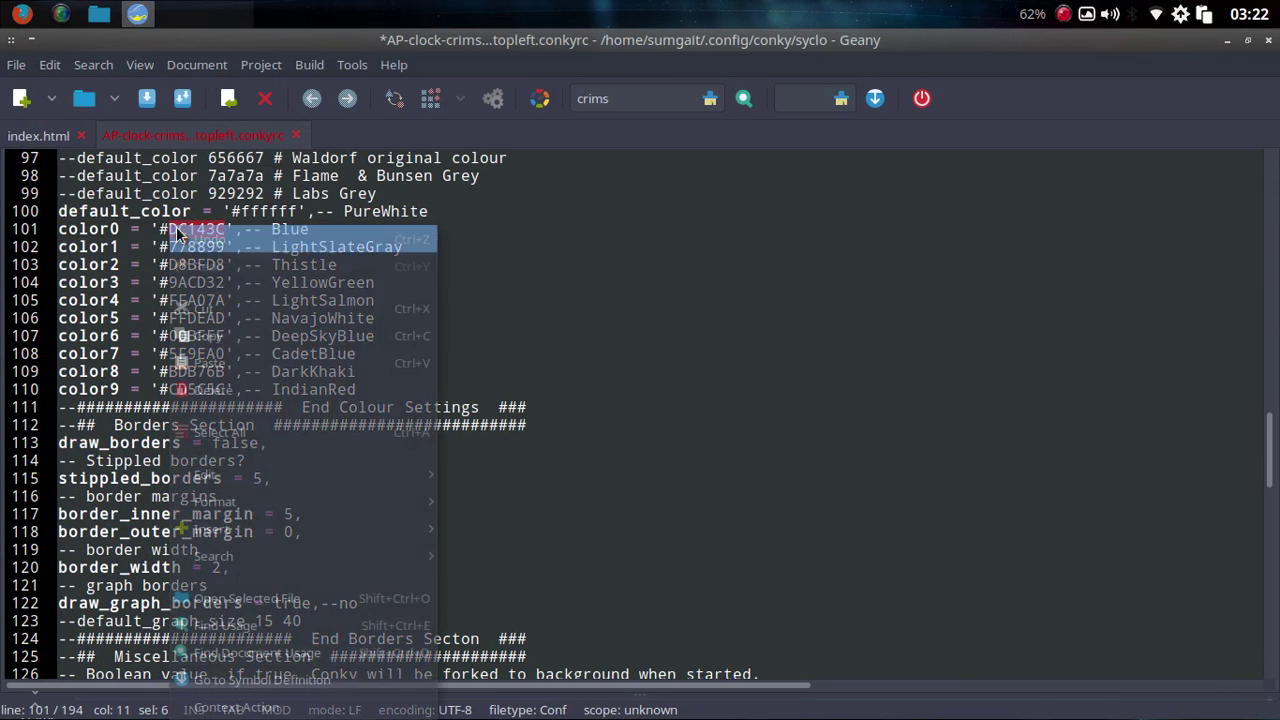
click(213, 345)
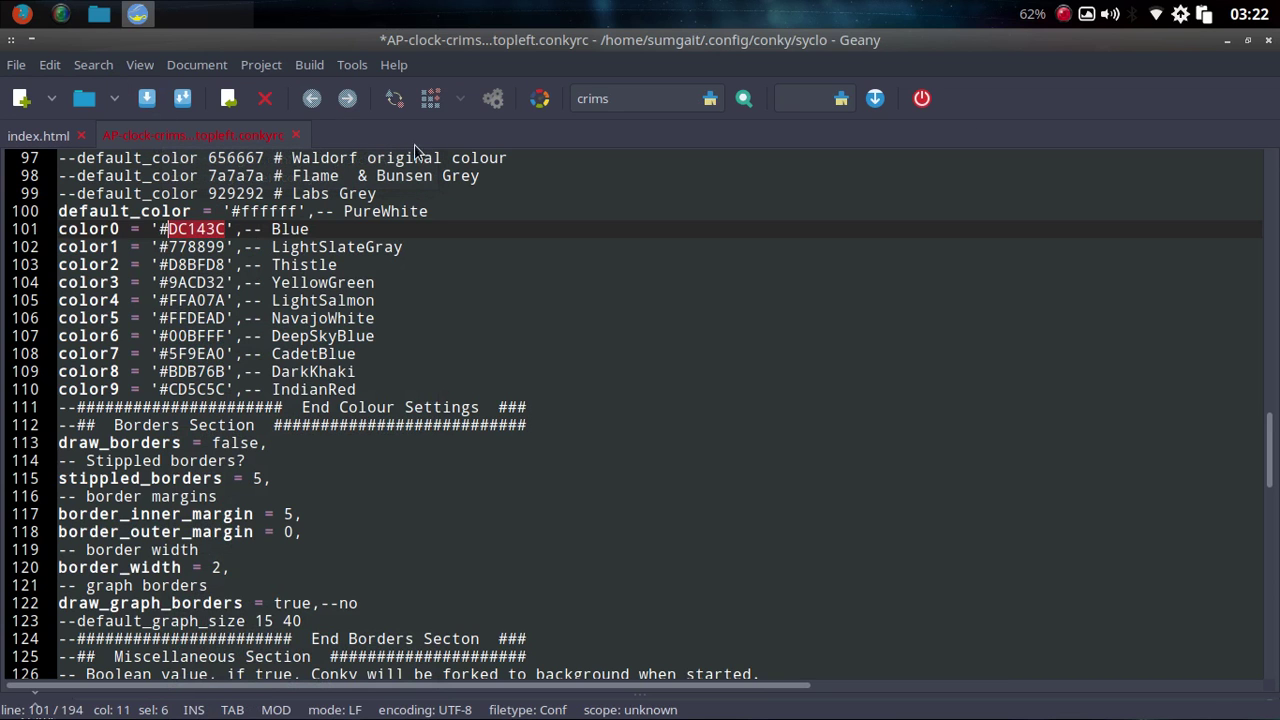
Minimize Geany, switch to Firefox, and search the web for the copied code DC143C in a new tab.
click(1227, 40)
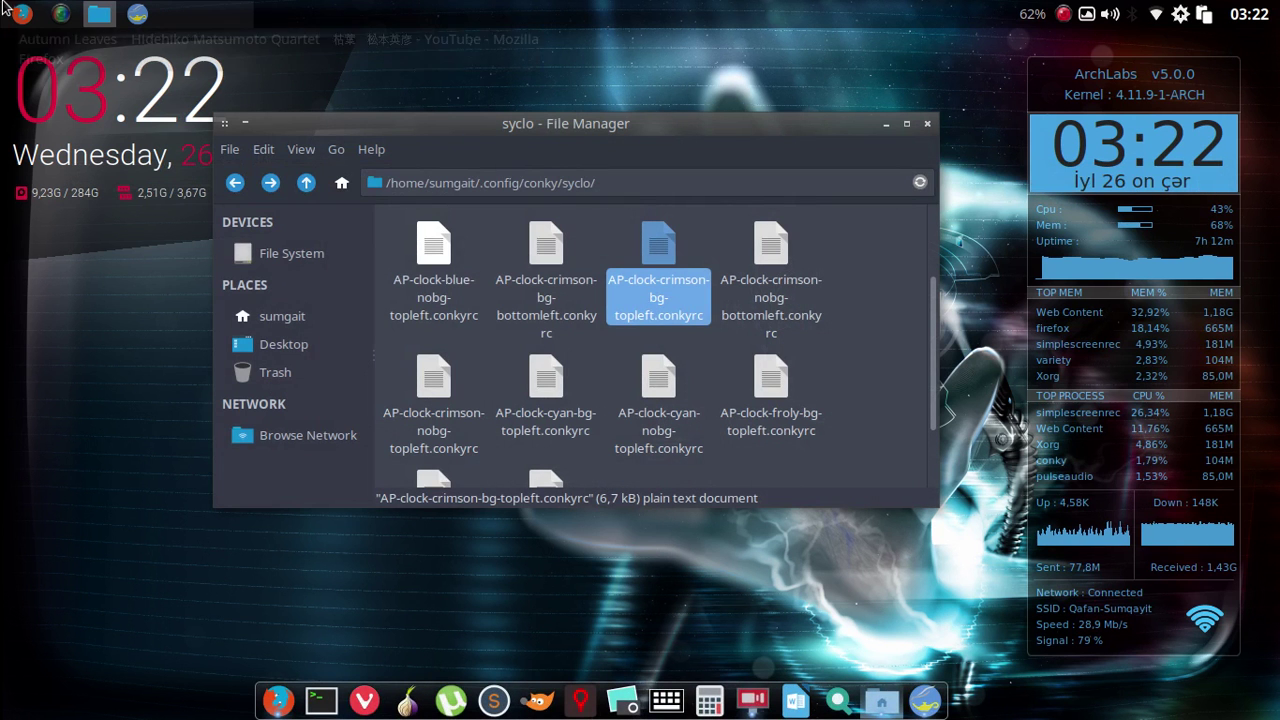
key(alt+Tab)
key(ctrl+t)
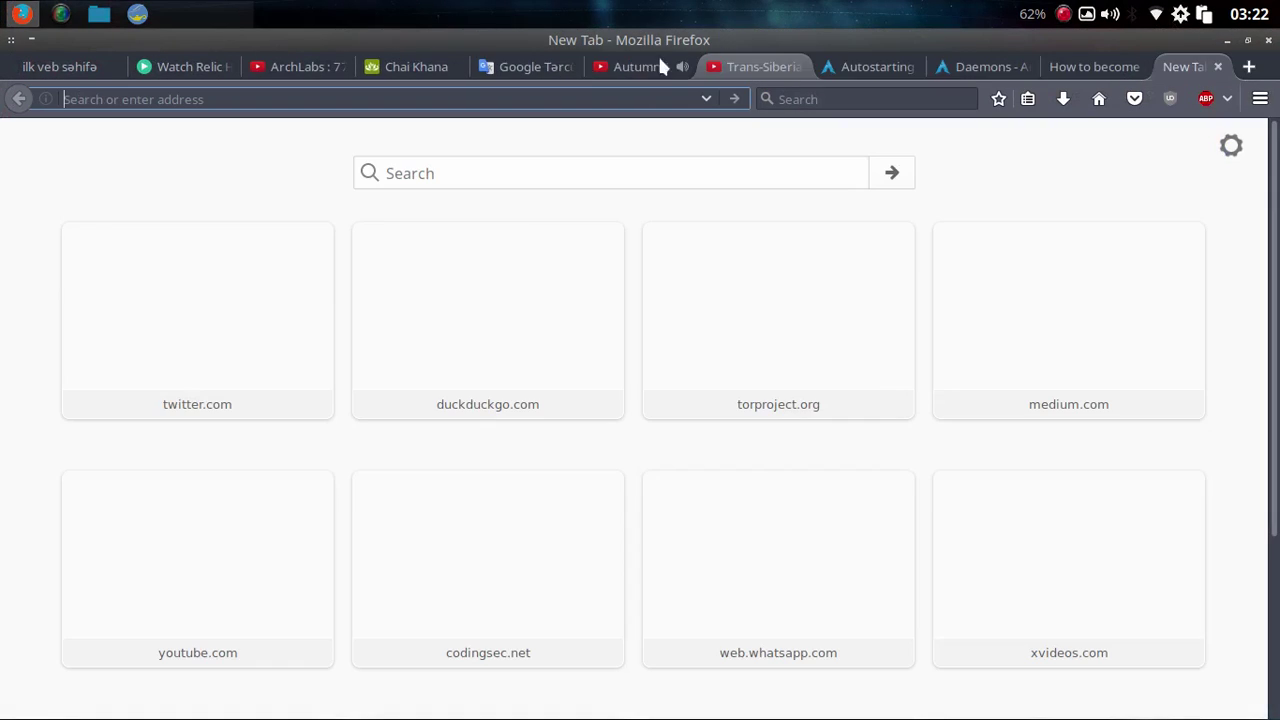
right_click(406, 95)
click(478, 191)
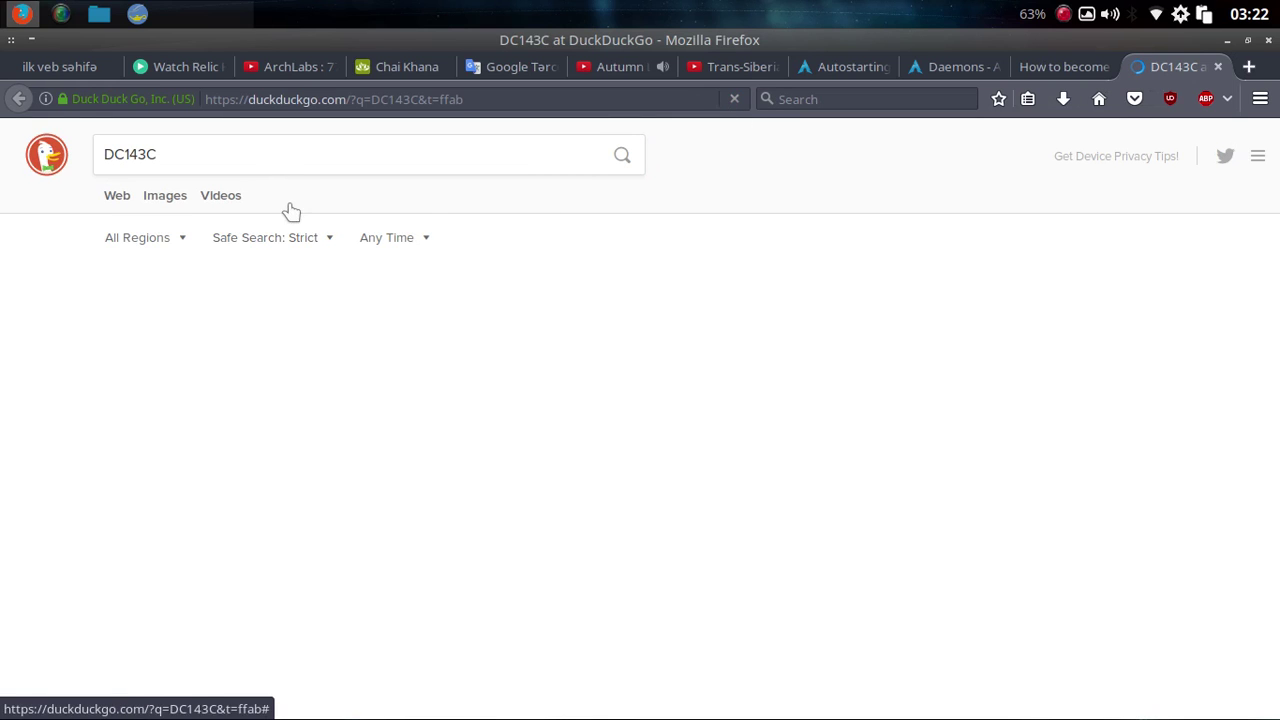
scroll(294, 286, down, 1)
scroll(264, 252, up, 1)
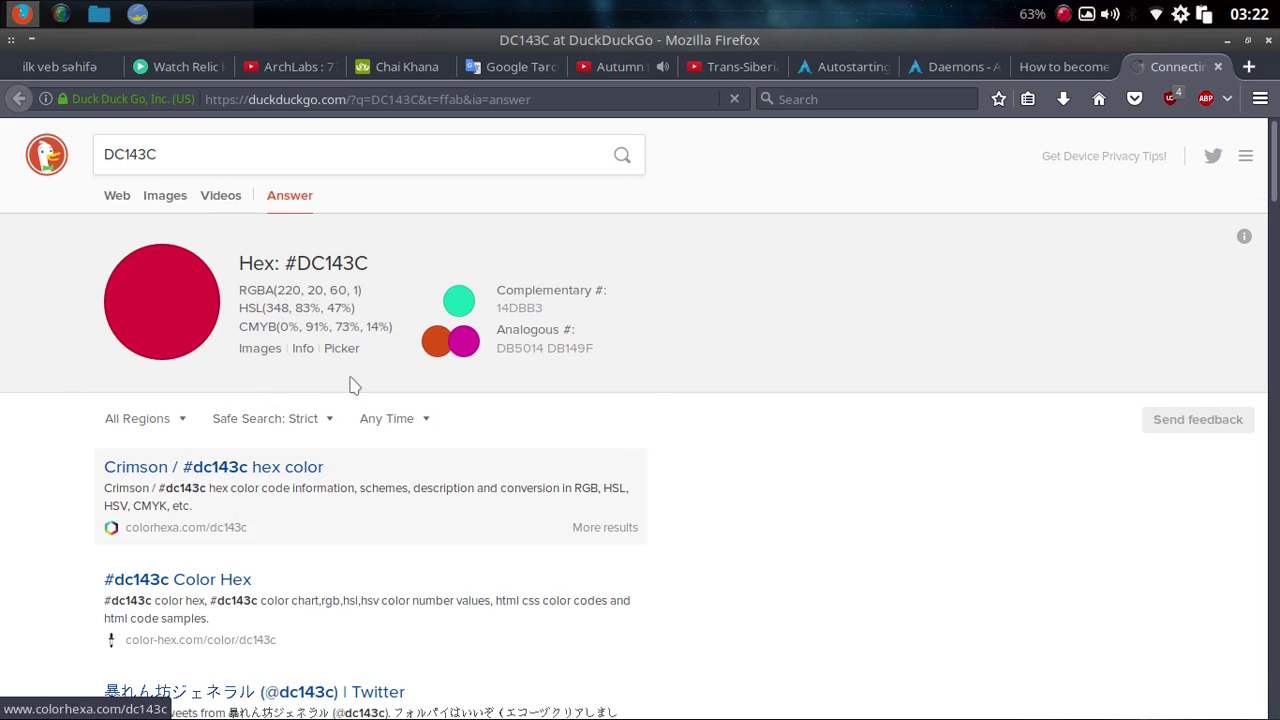
Open the ColorHexa result for Crimson, look up "blue" there, and choose dodger blue from the suggestions.
click(252, 468)
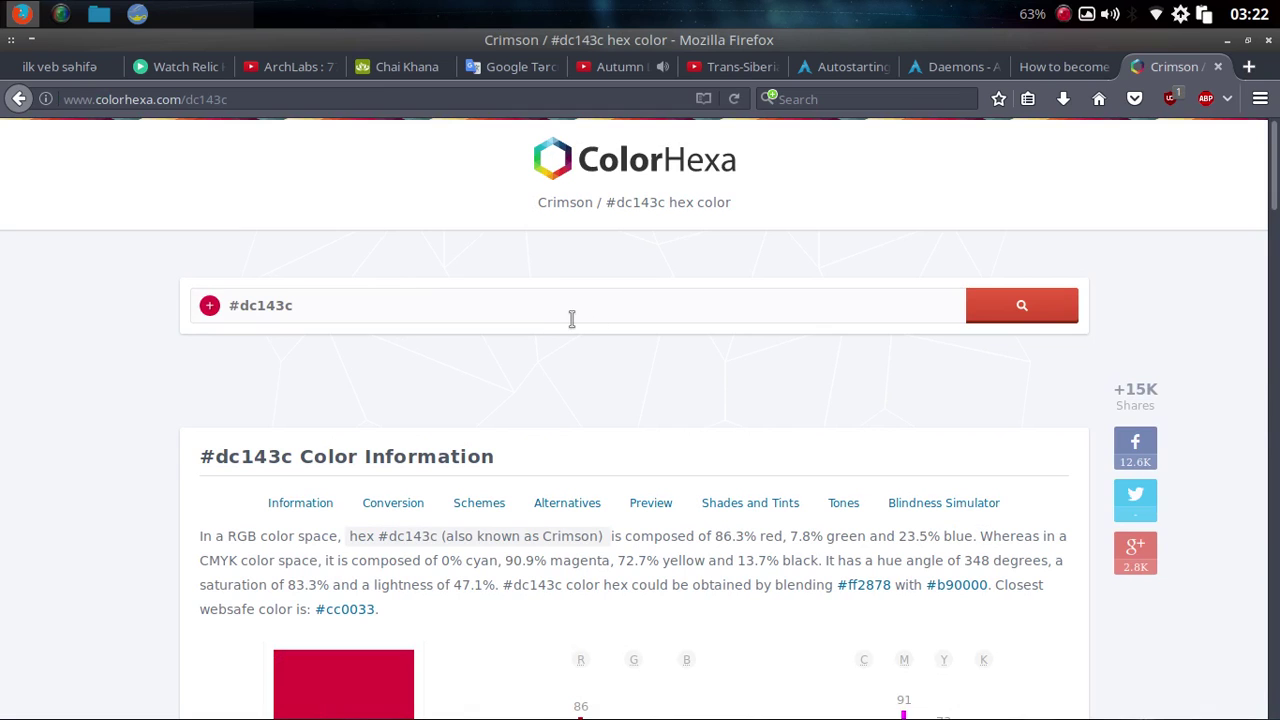
drag(523, 305, 233, 306)
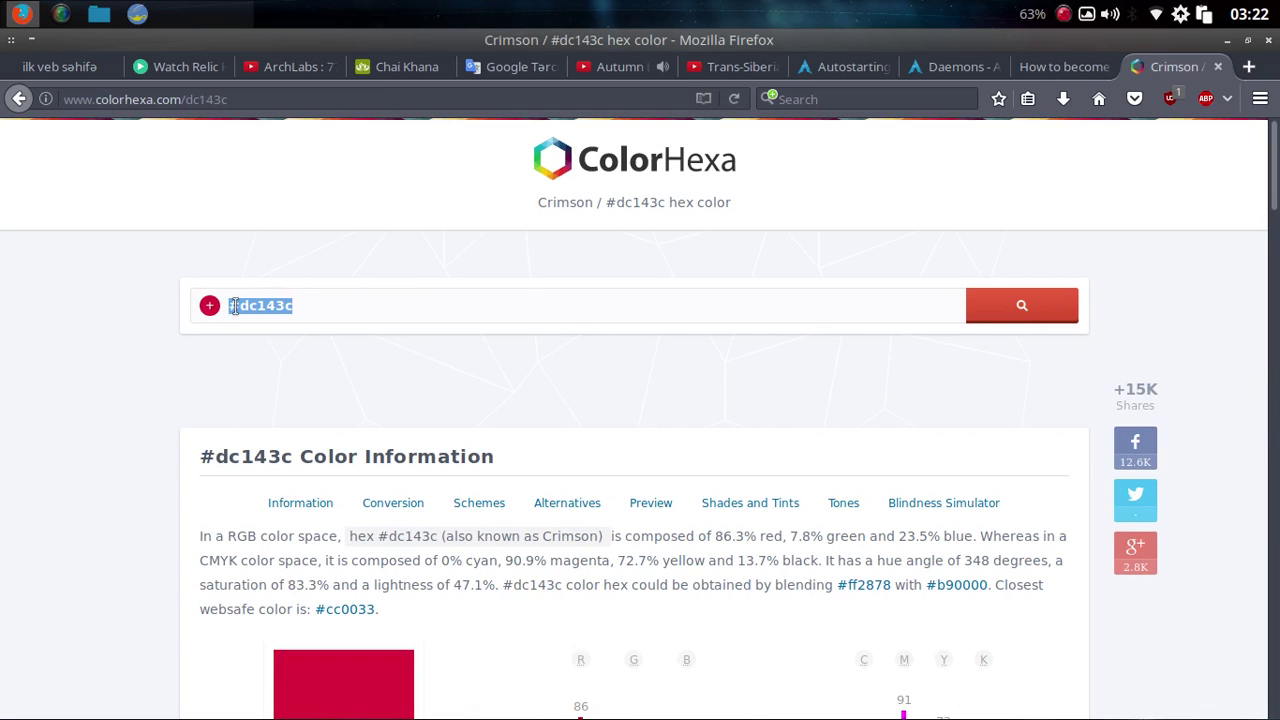
text(blue)
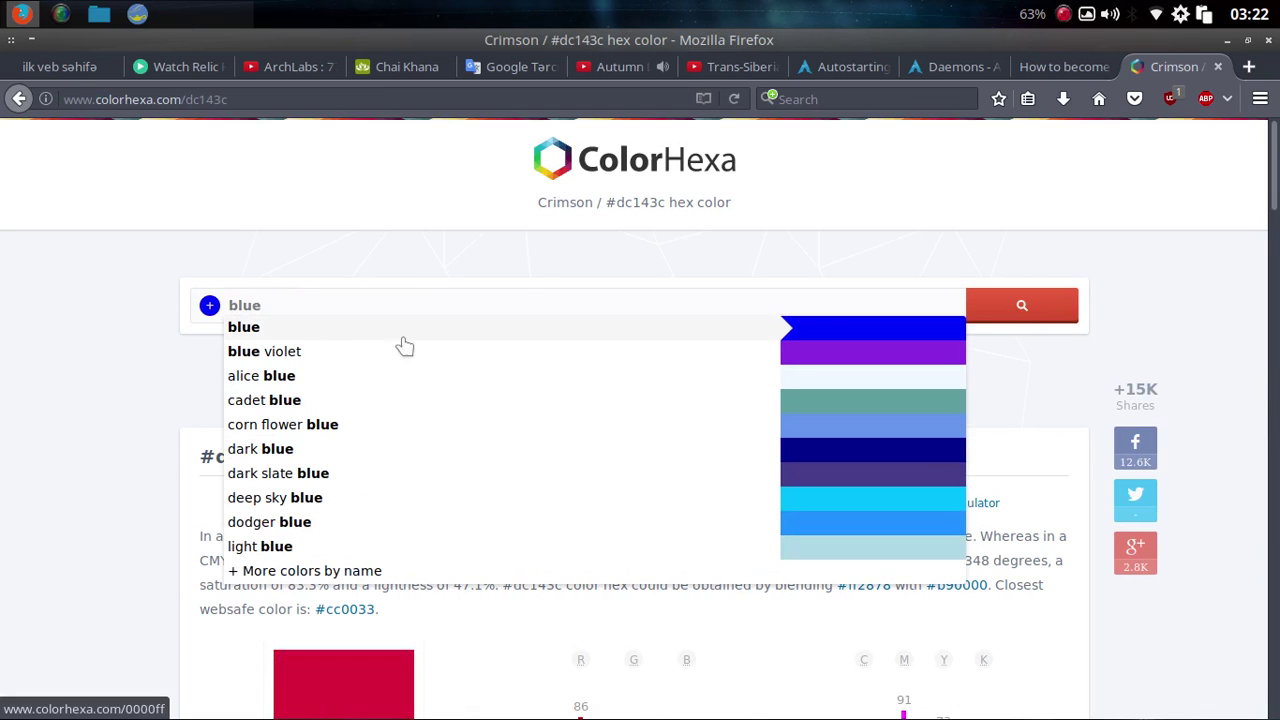
click(868, 531)
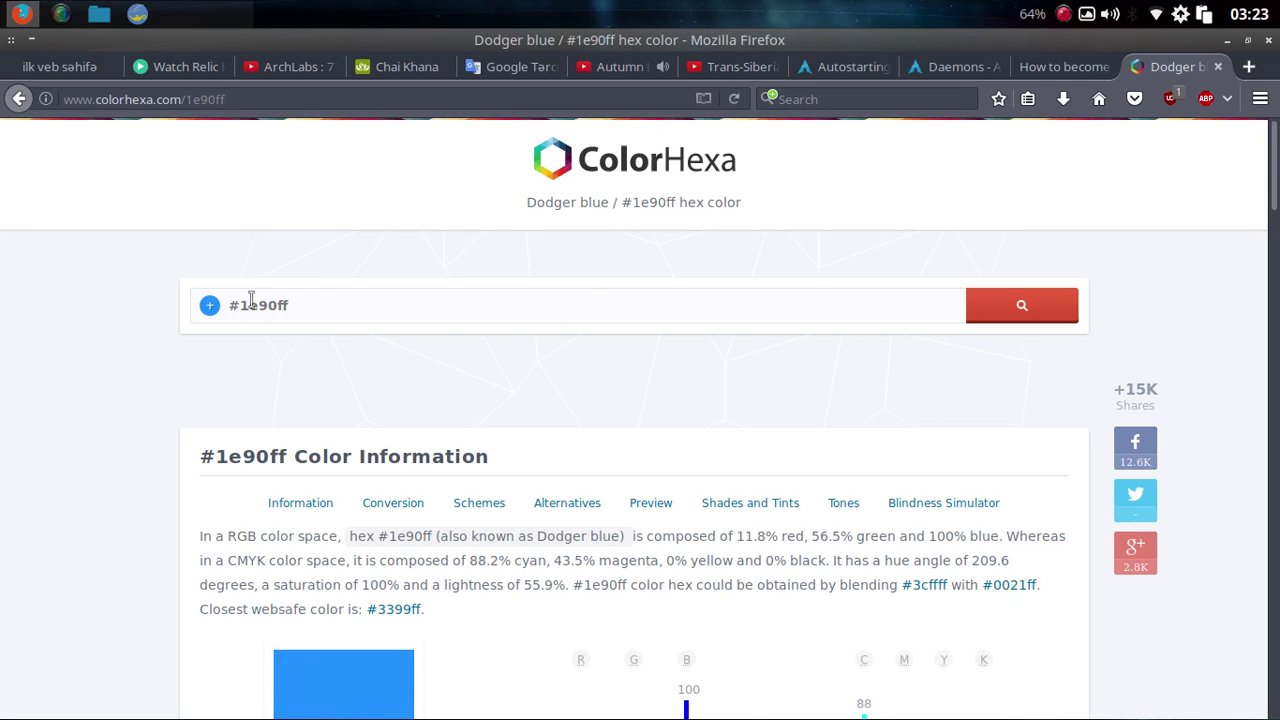
Copy dodger blue's hex code 1e90ff from ColorHexa's search field, leaving out the # sign.
drag(296, 306, 240, 305)
right_click(244, 305)
click(303, 378)
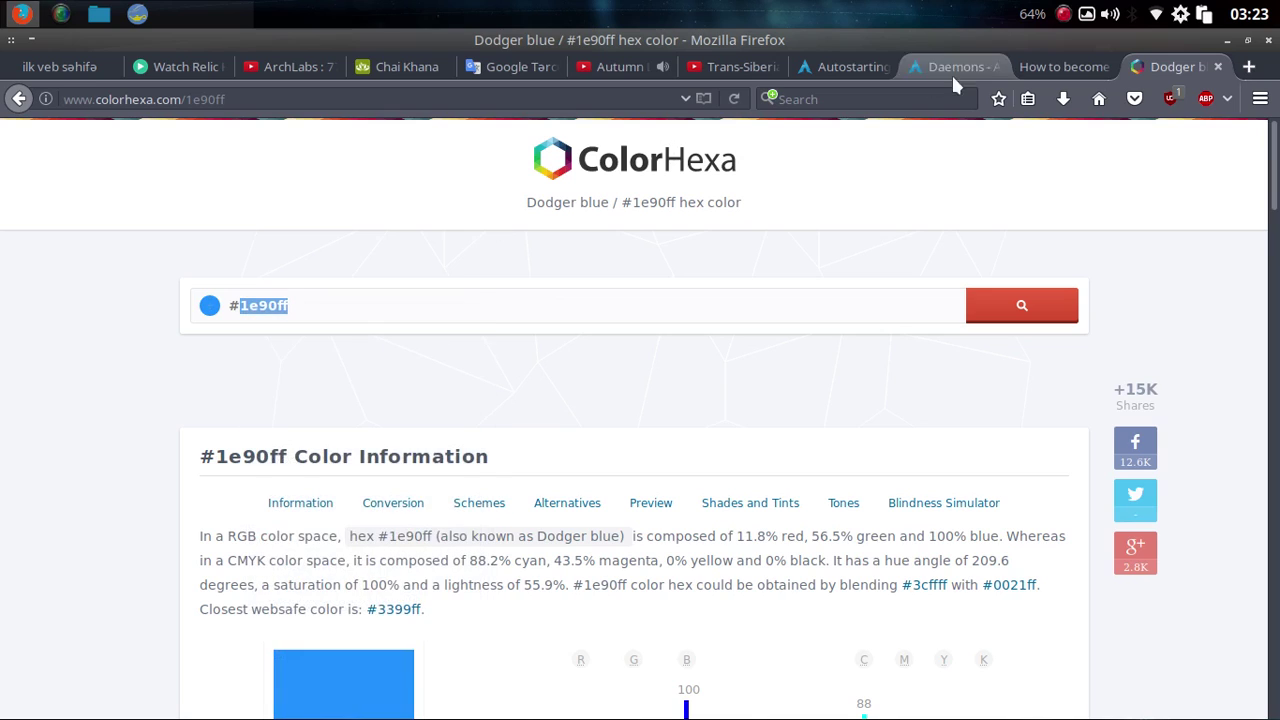
Switch back to Geany, replace color0's hex code with the copied 1e90ff, and save the file.
click(1227, 40)
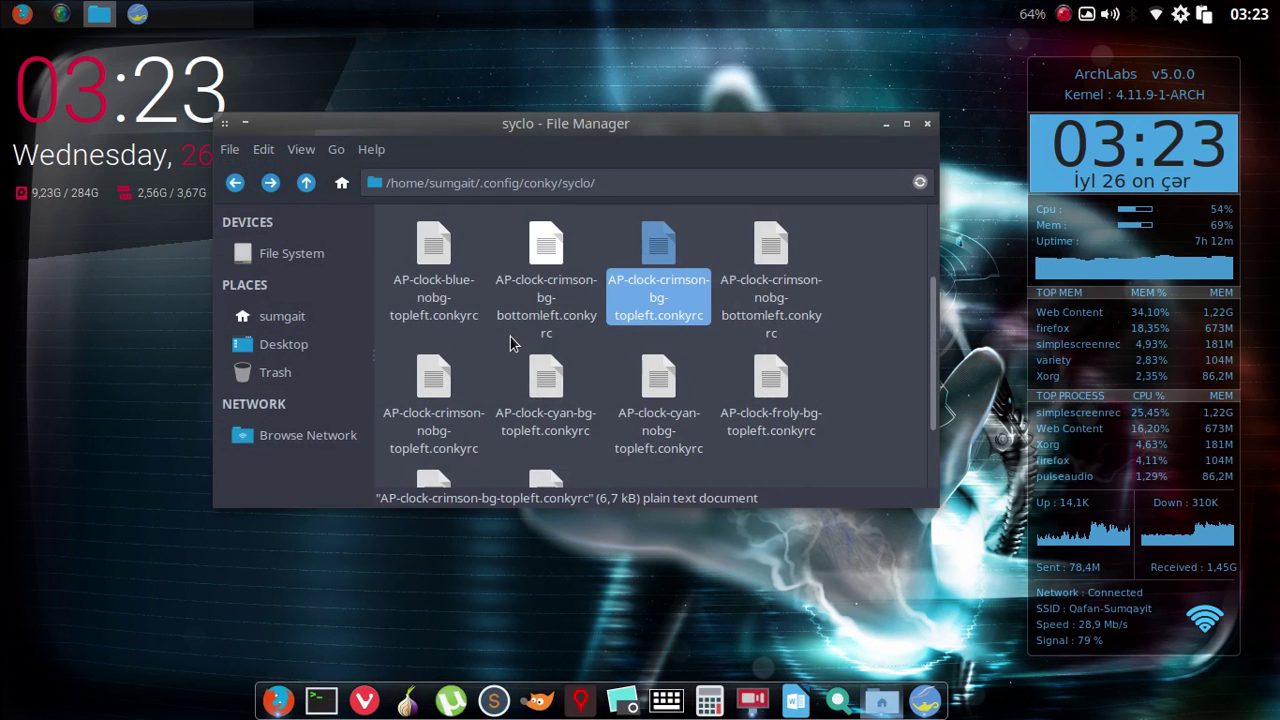
click(137, 14)
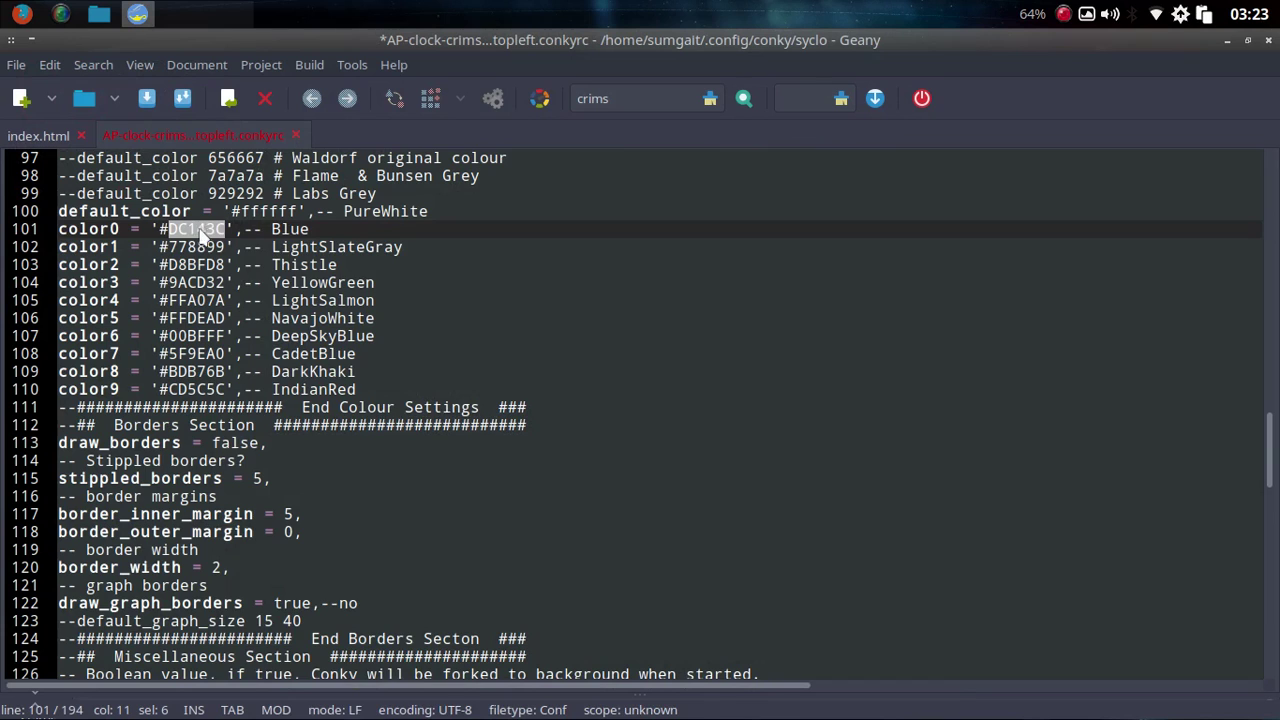
right_click(200, 232)
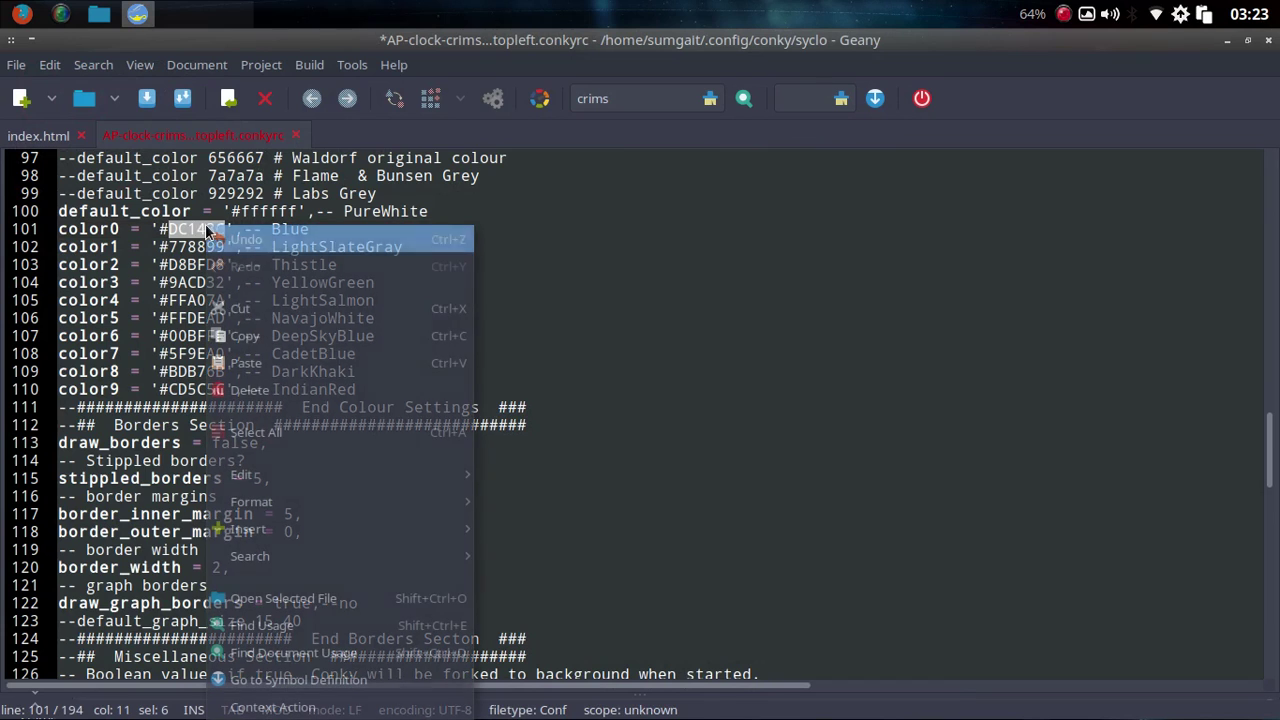
click(255, 363)
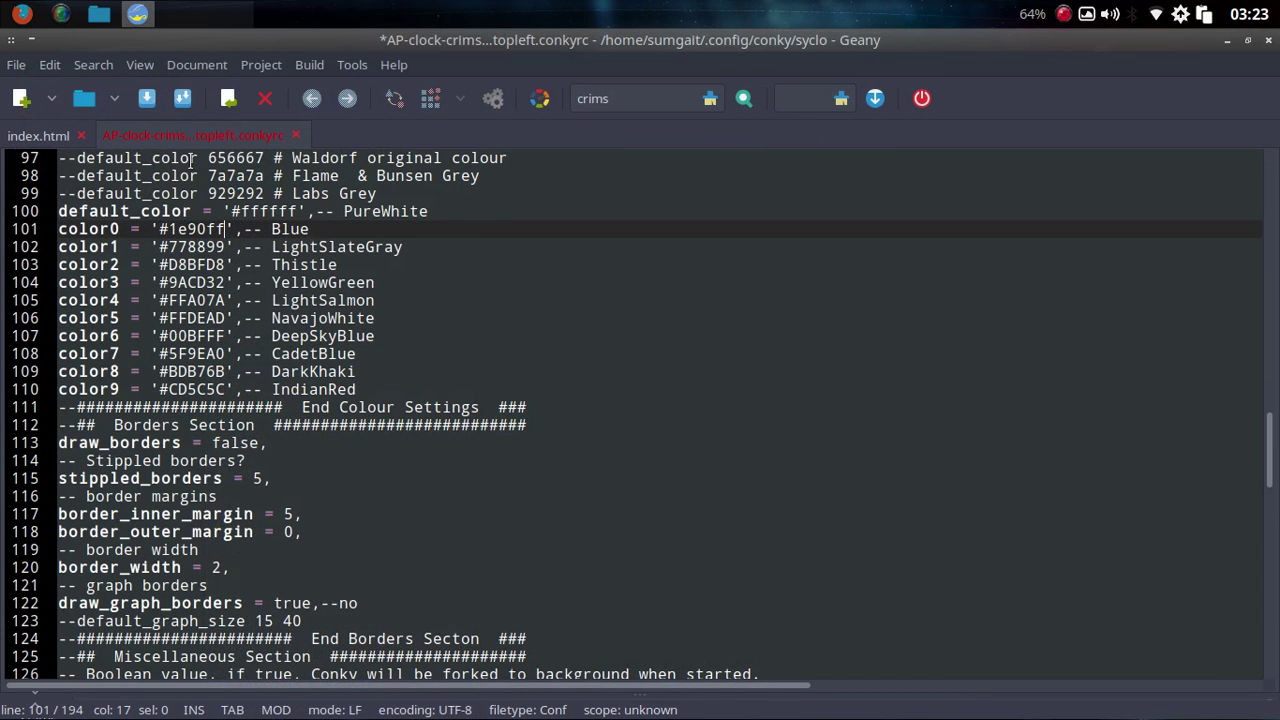
click(148, 101)
Minimize Geany and move the syclo file manager window clear of the clock conky on the desktop.
click(1228, 43)
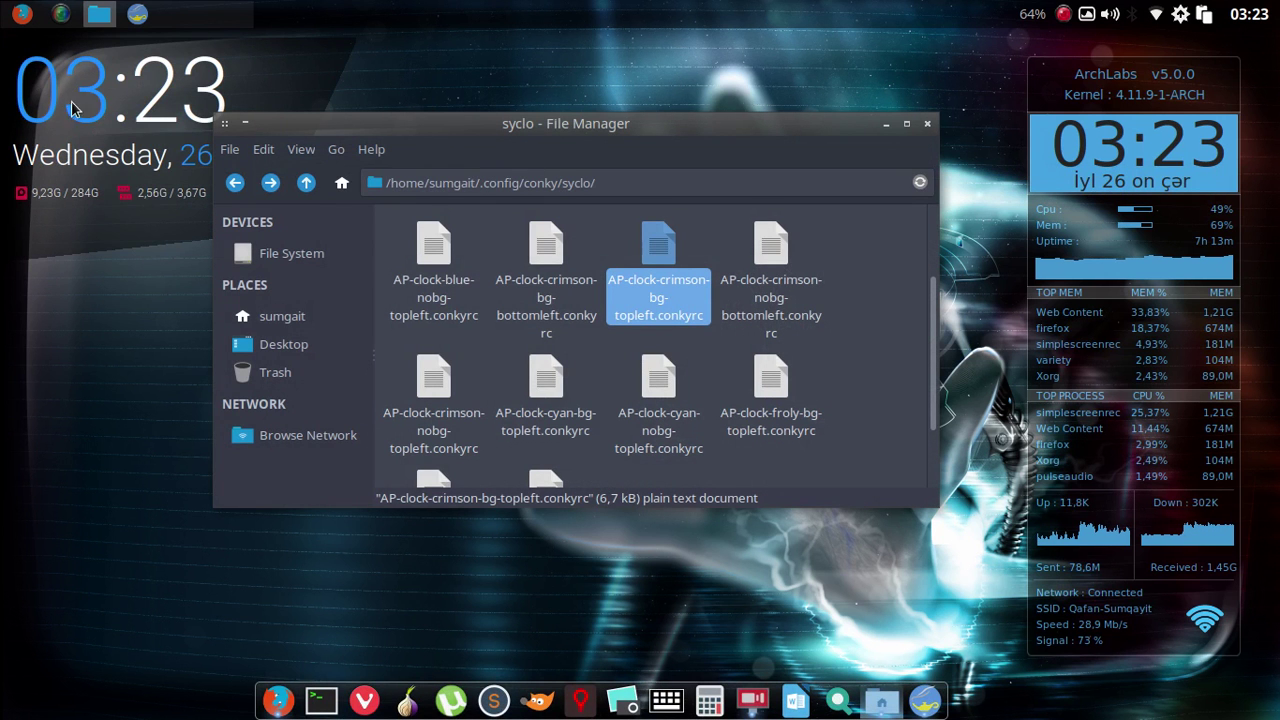
drag(270, 113, 462, 113)
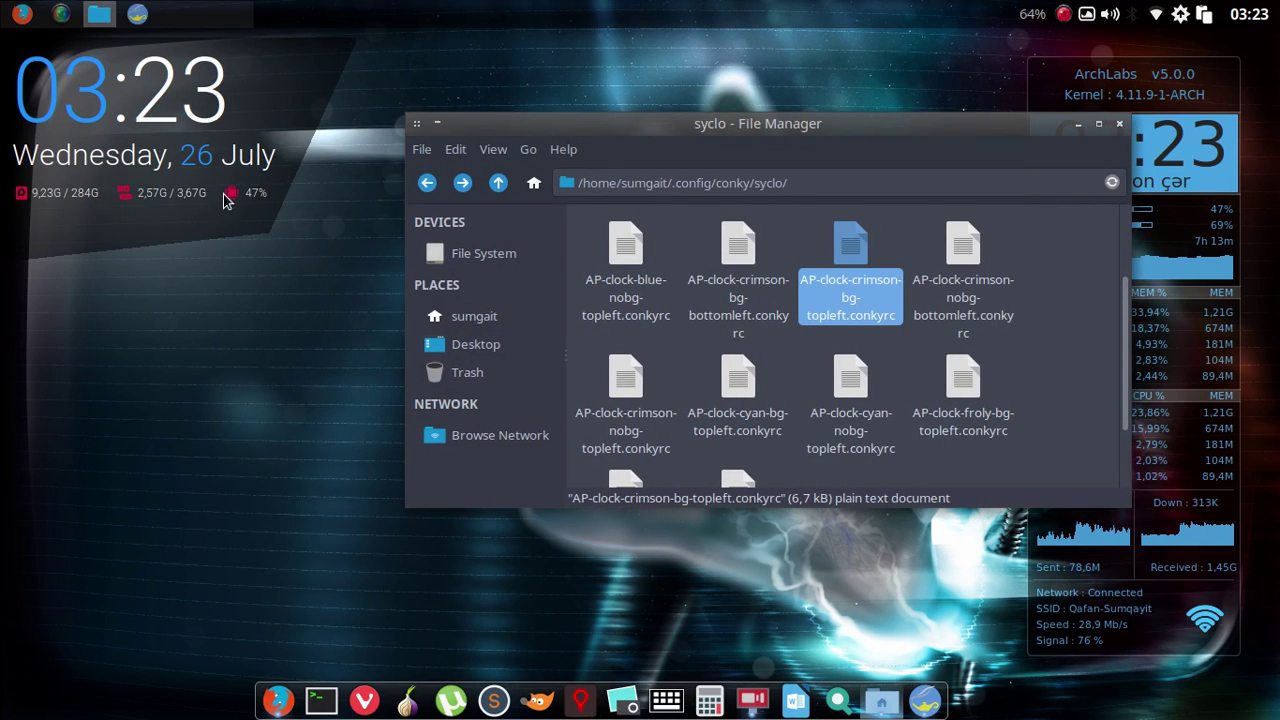
Back in Geany, change the image folder from crimson to blue in the hdd.png, ram.png and cpu.png paths, and save the file.
key(Return)
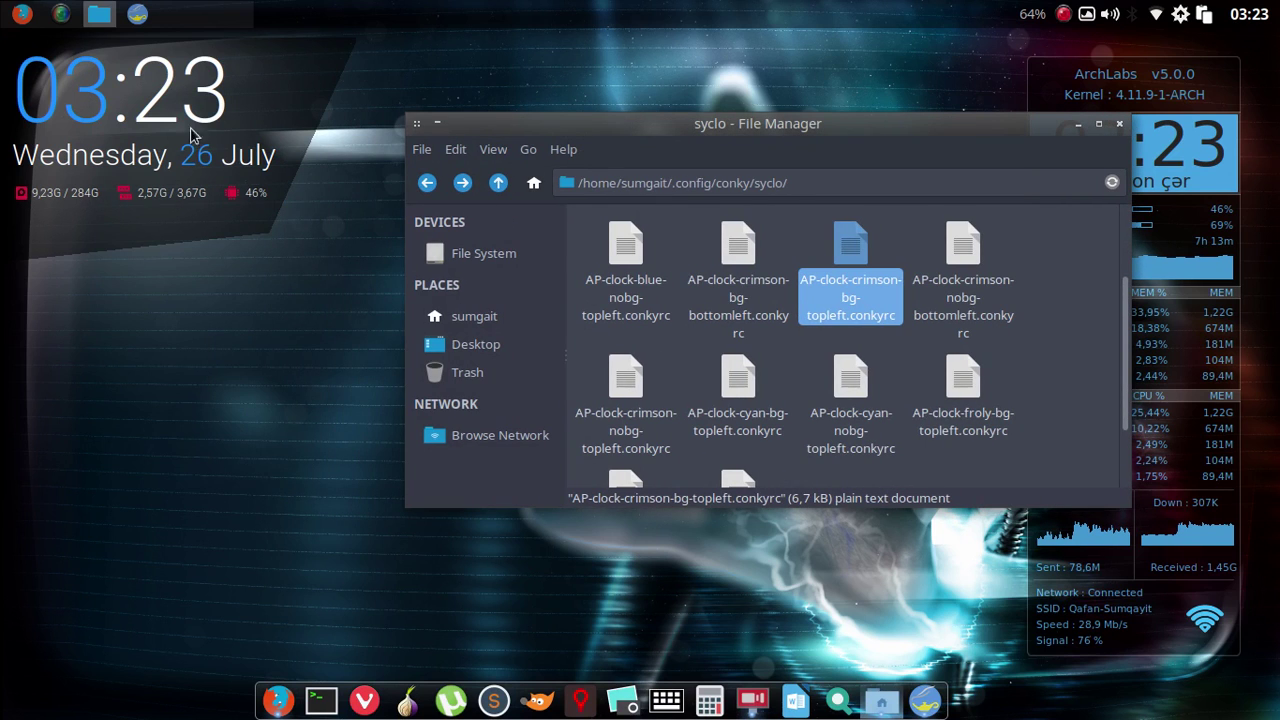
scroll(283, 330, down, 10)
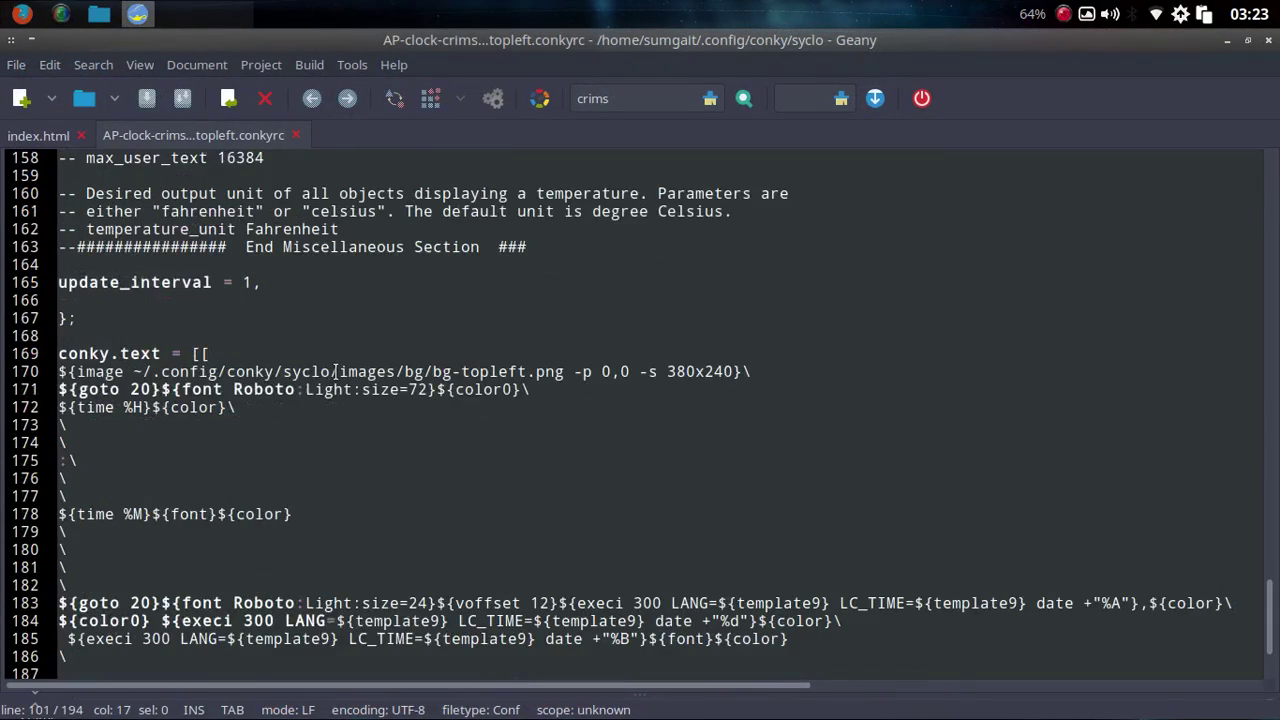
click(444, 588)
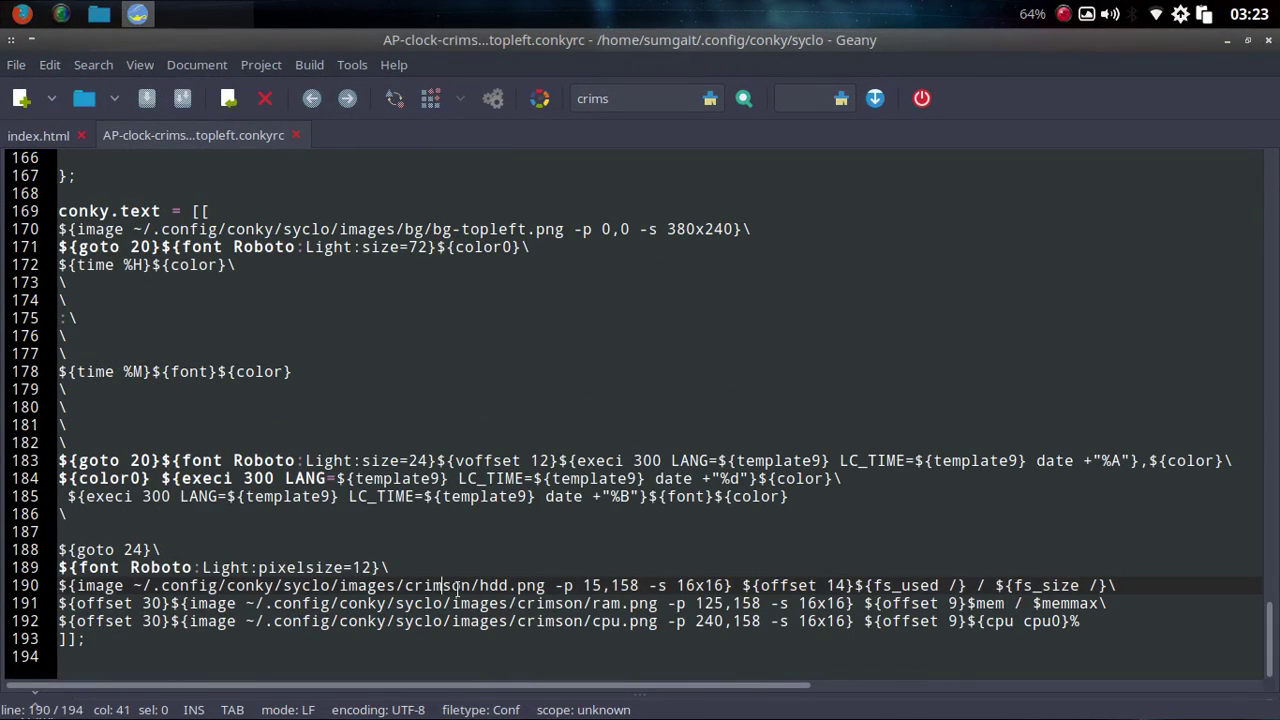
drag(468, 588, 405, 586)
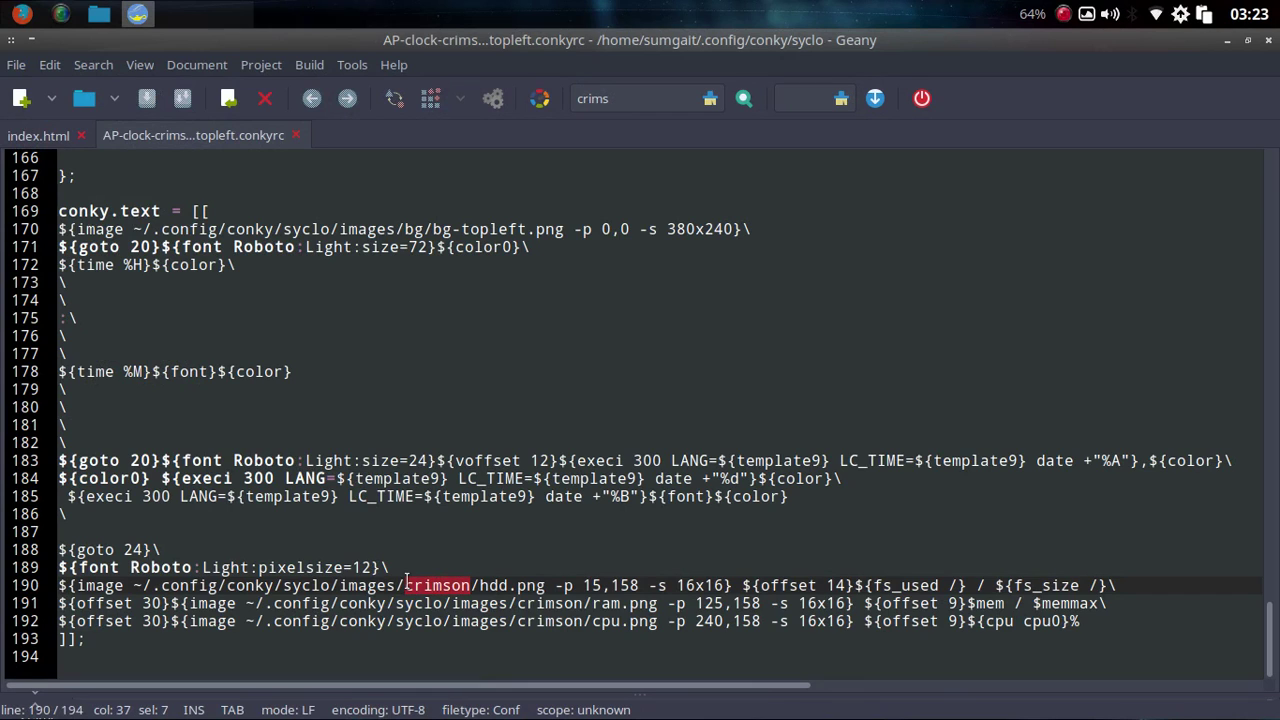
text(blue)
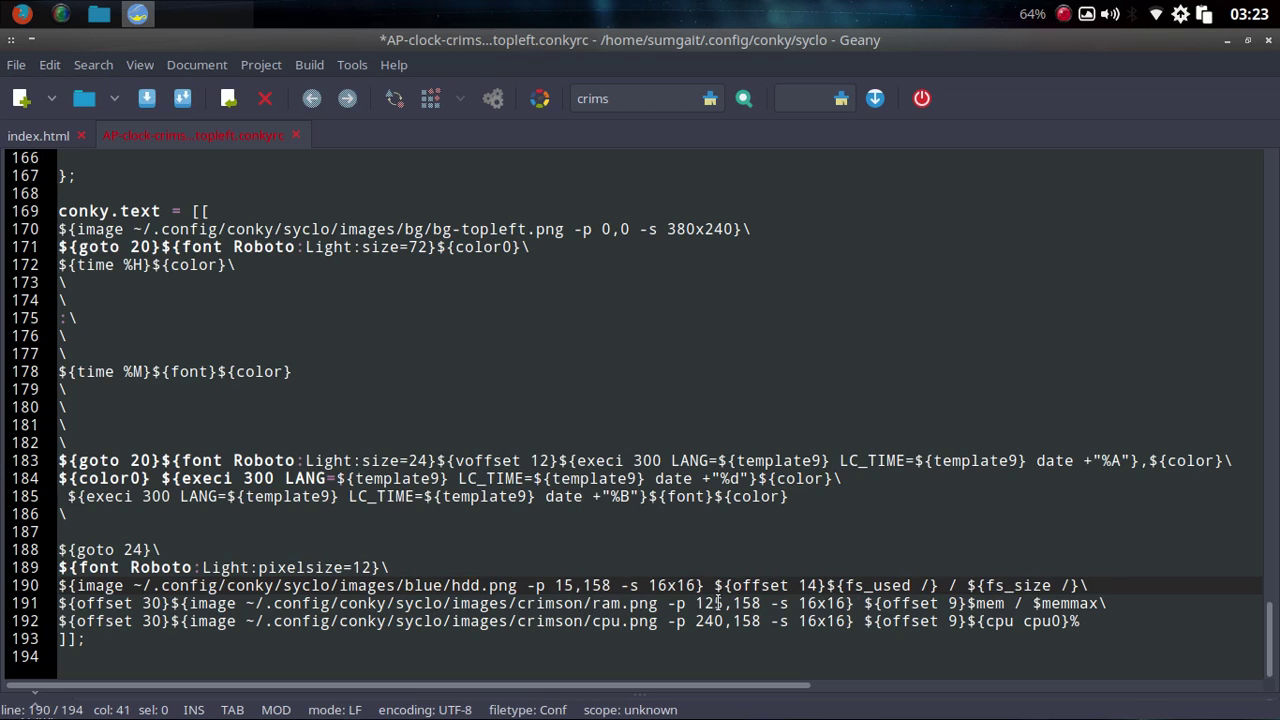
drag(584, 605, 518, 605)
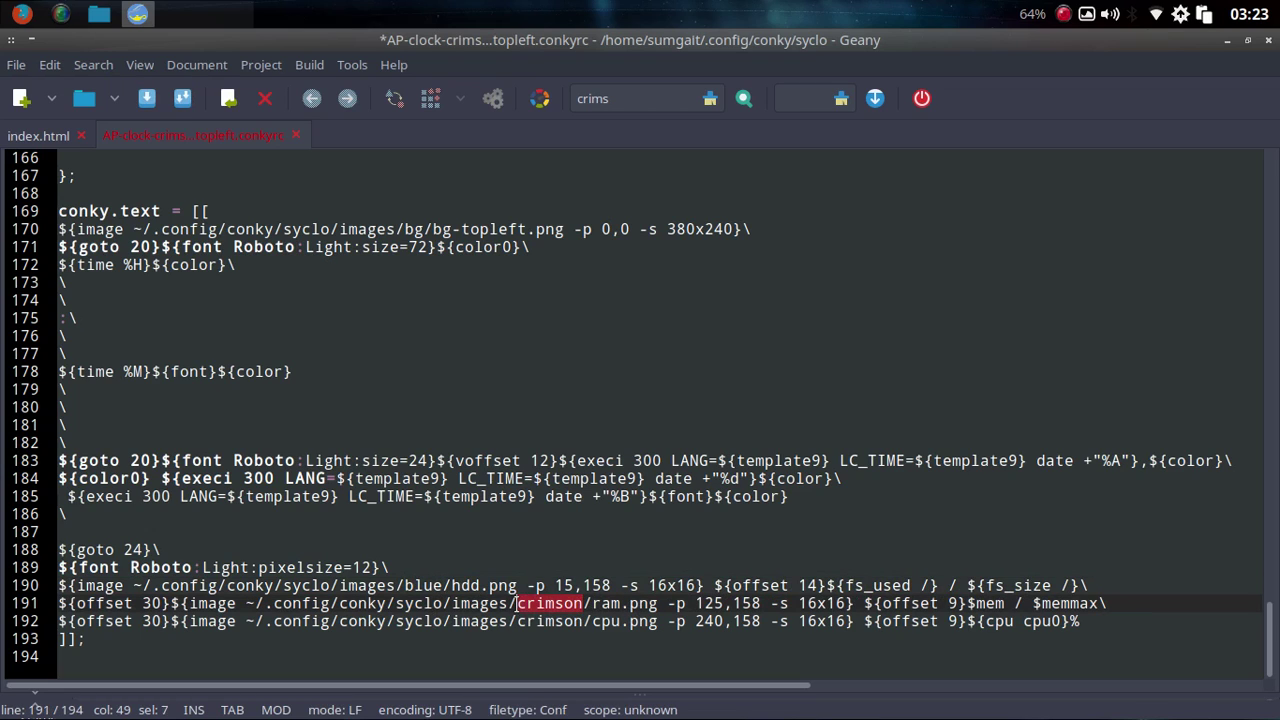
text(blue)
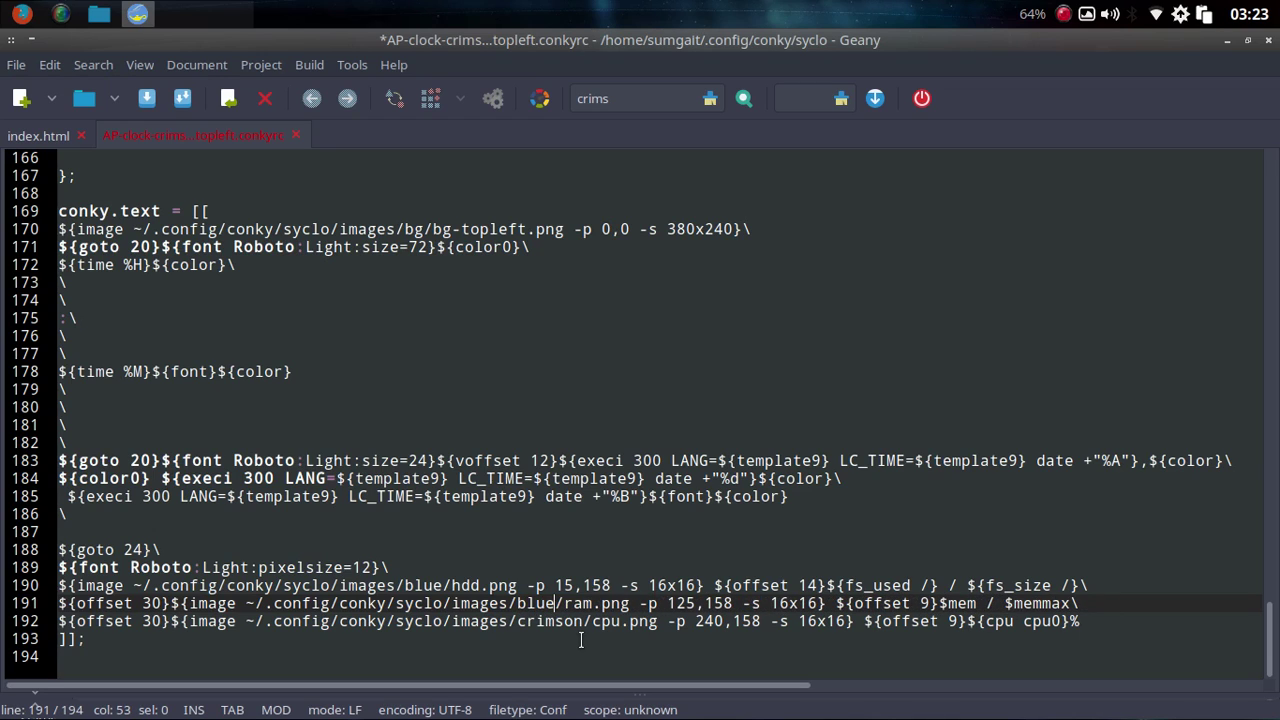
drag(585, 621, 518, 621)
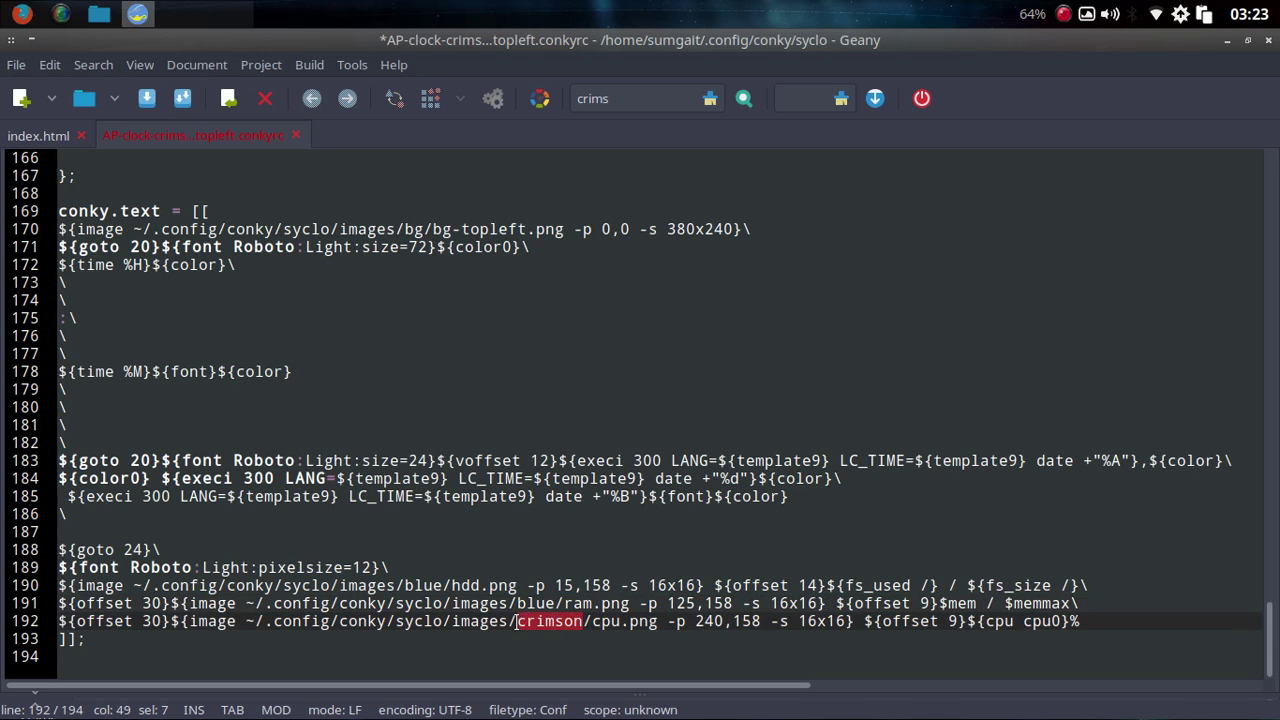
text(blue)
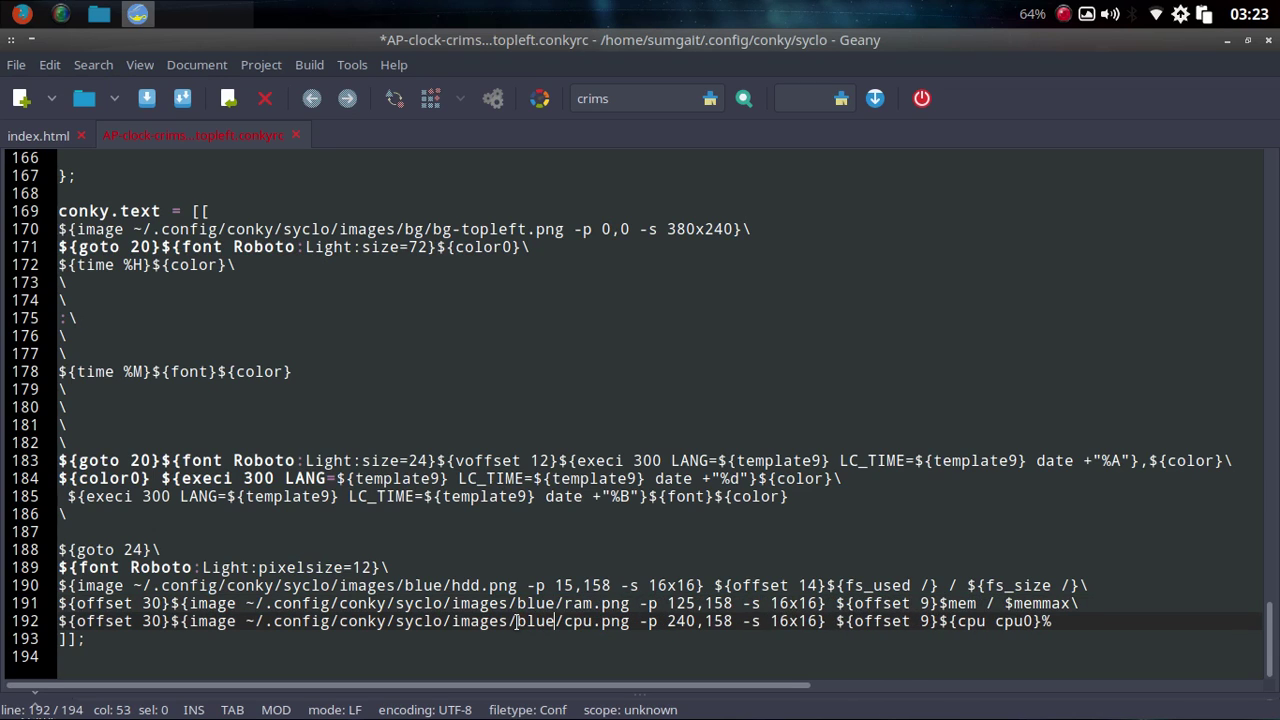
click(143, 104)
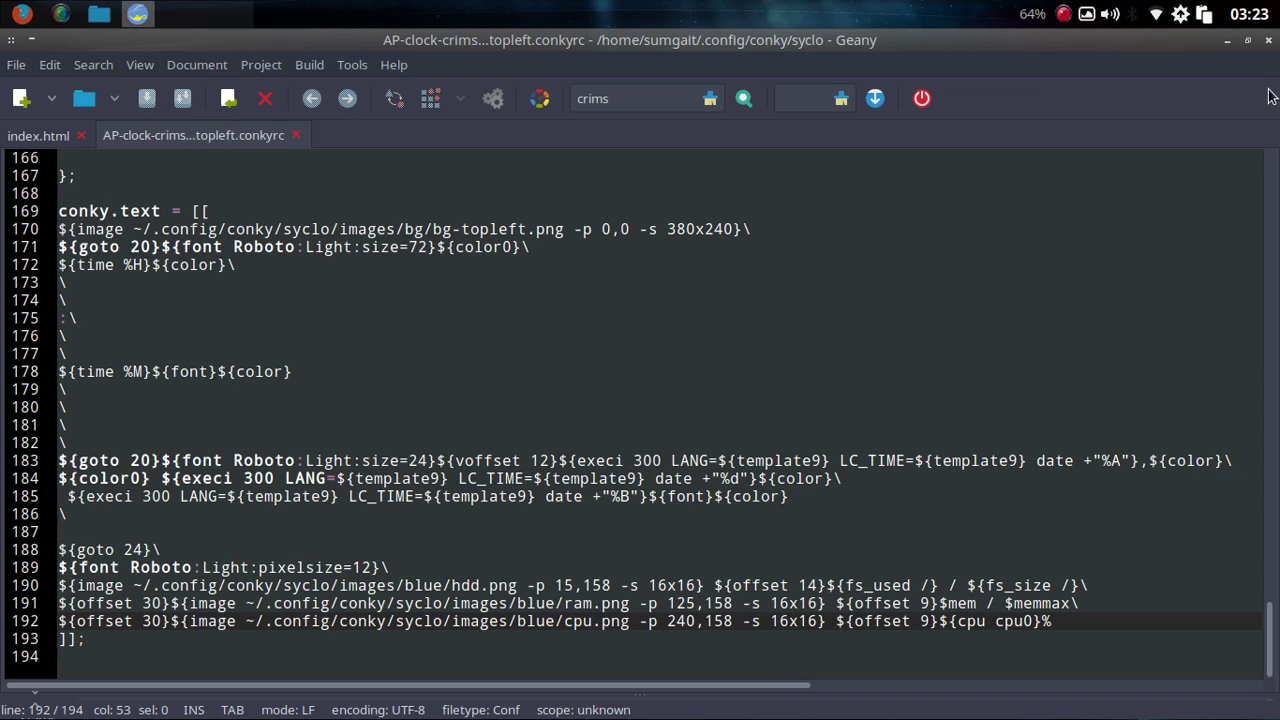
Minimize Geany and close the syclo file manager window to show the recolored clock on the desktop.
click(1227, 41)
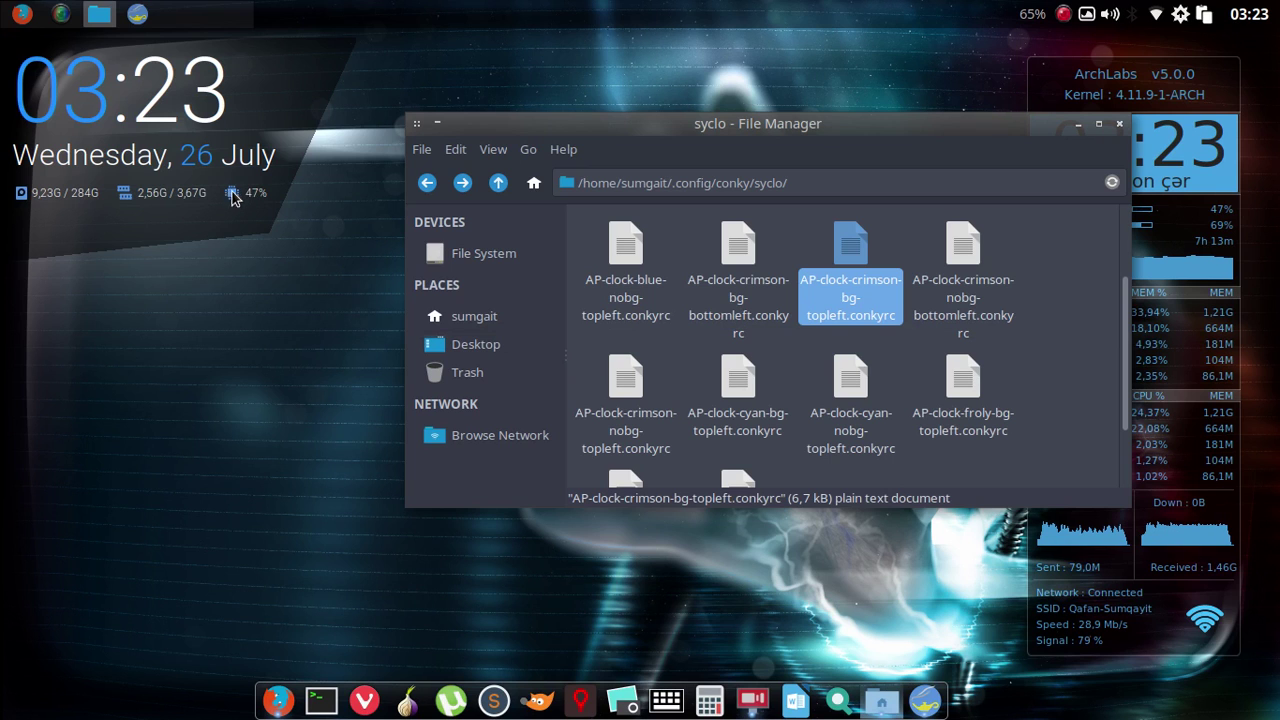
click(1119, 125)
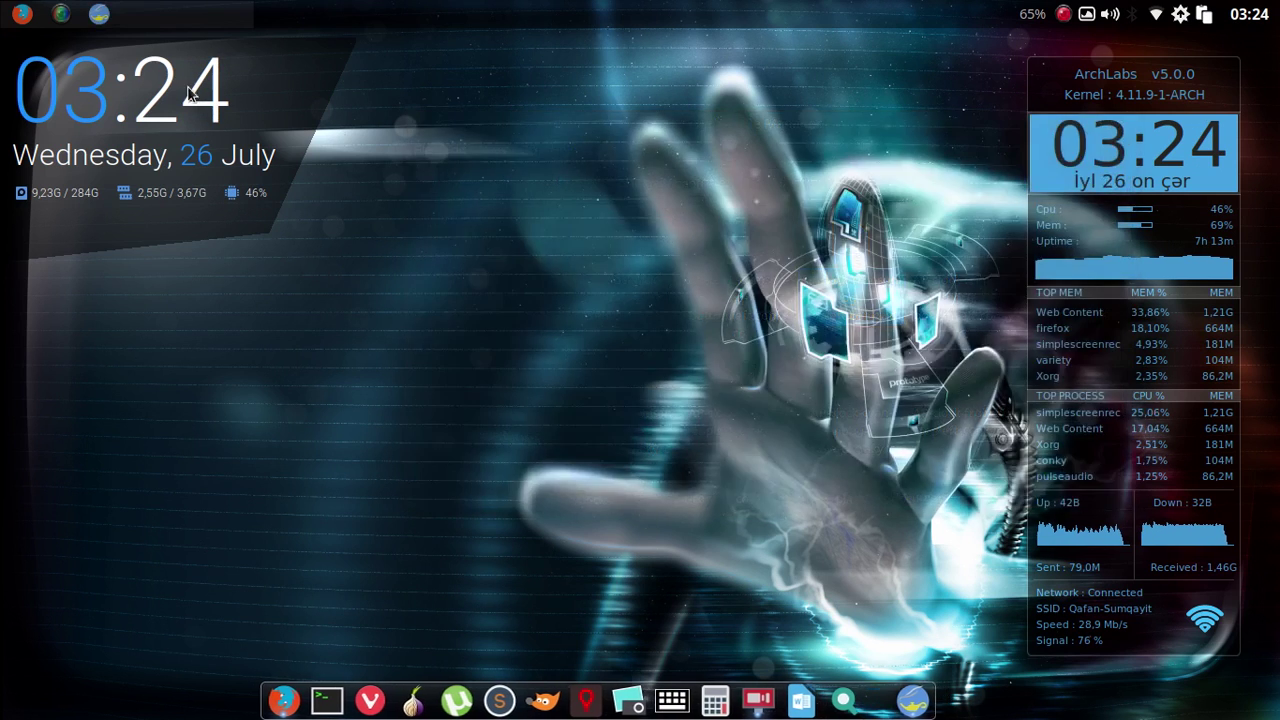